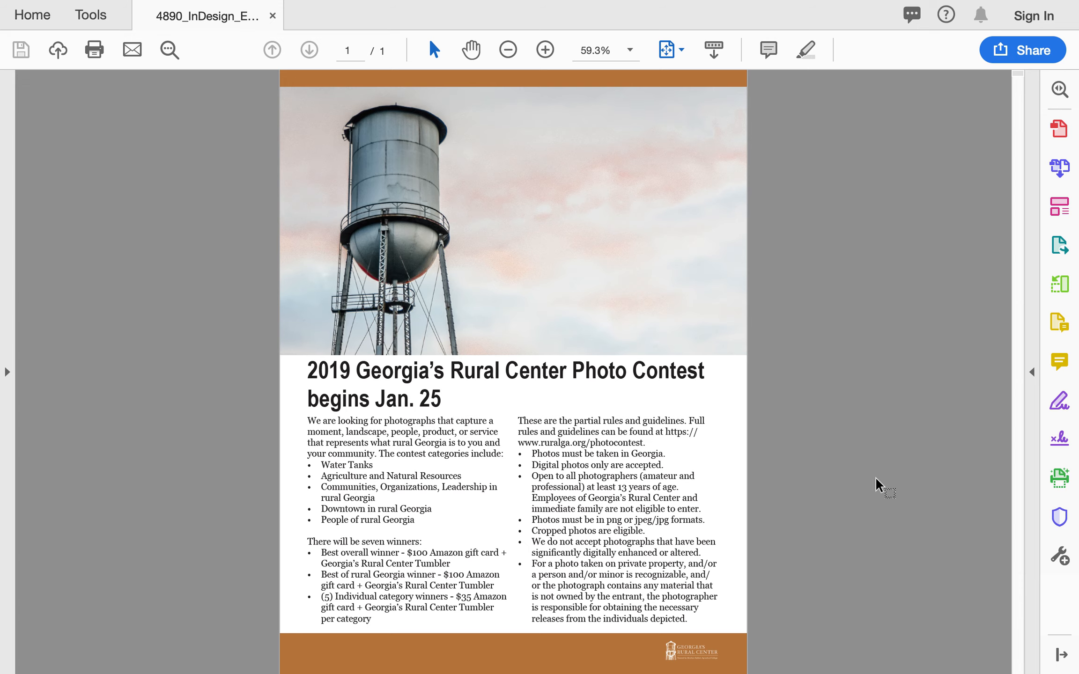
# - Switch to InDesign and start a new document named CRPI_Example_1.22.19_JLA
pyautogui.hotkey('ctrl', 'Left')
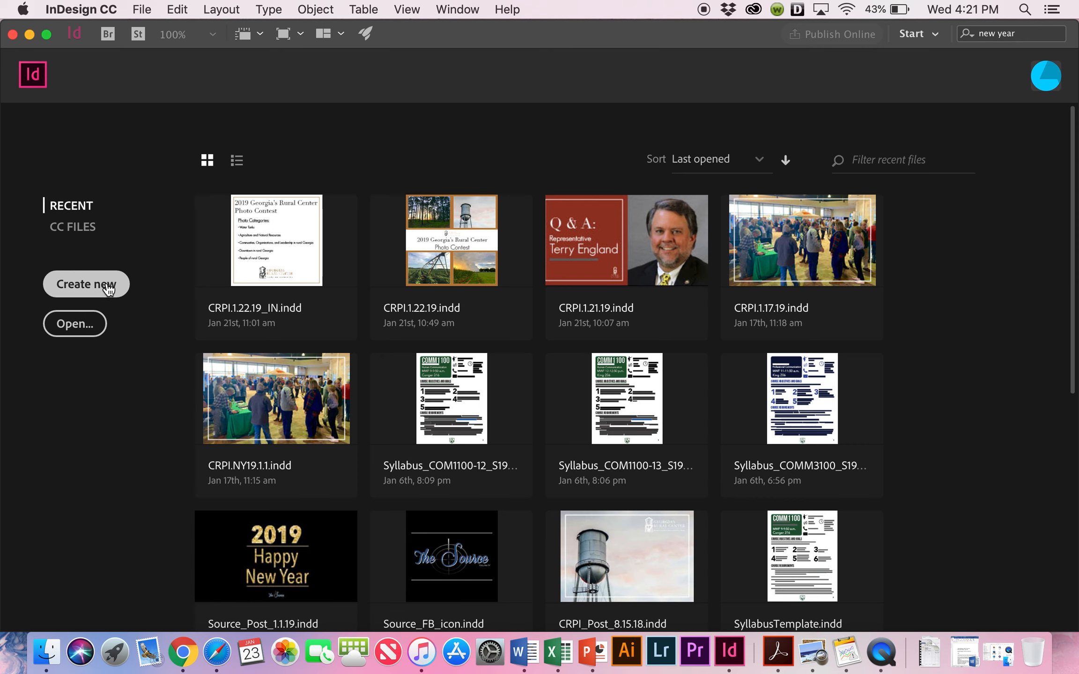
pyautogui.click(107, 284)
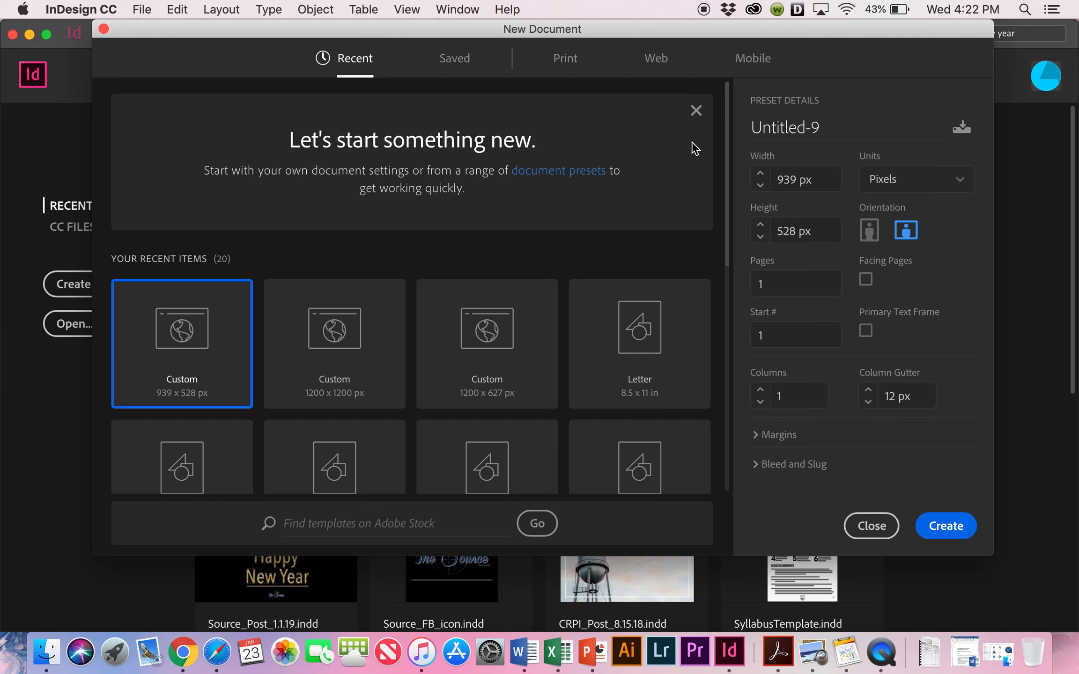
pyautogui.click(764, 125)
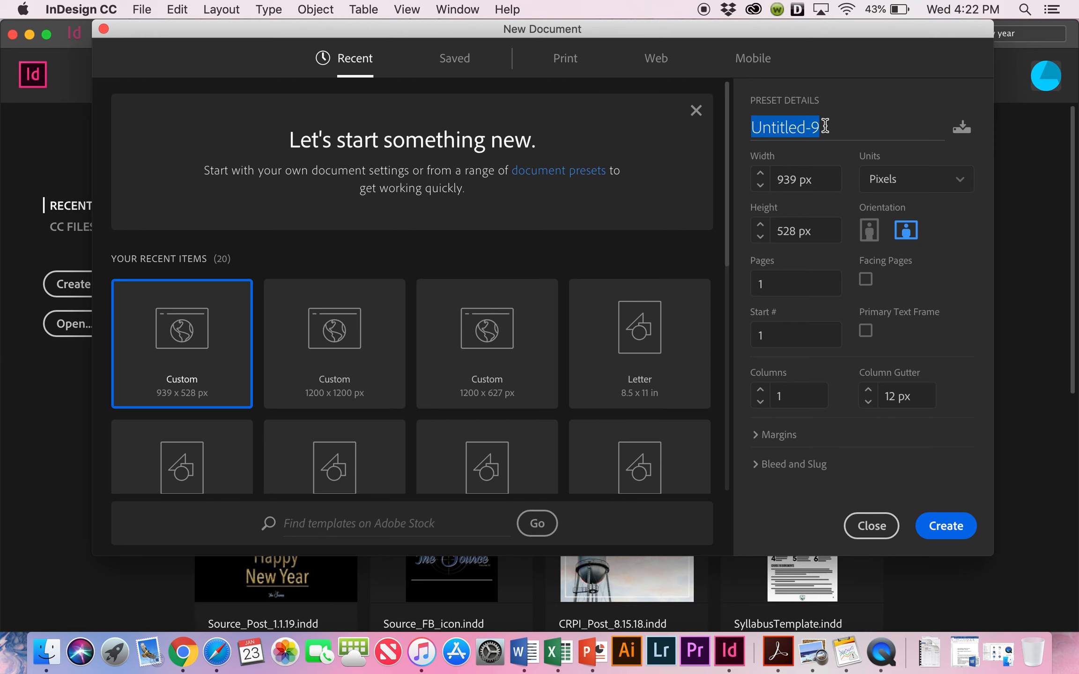
pyautogui.write('C')
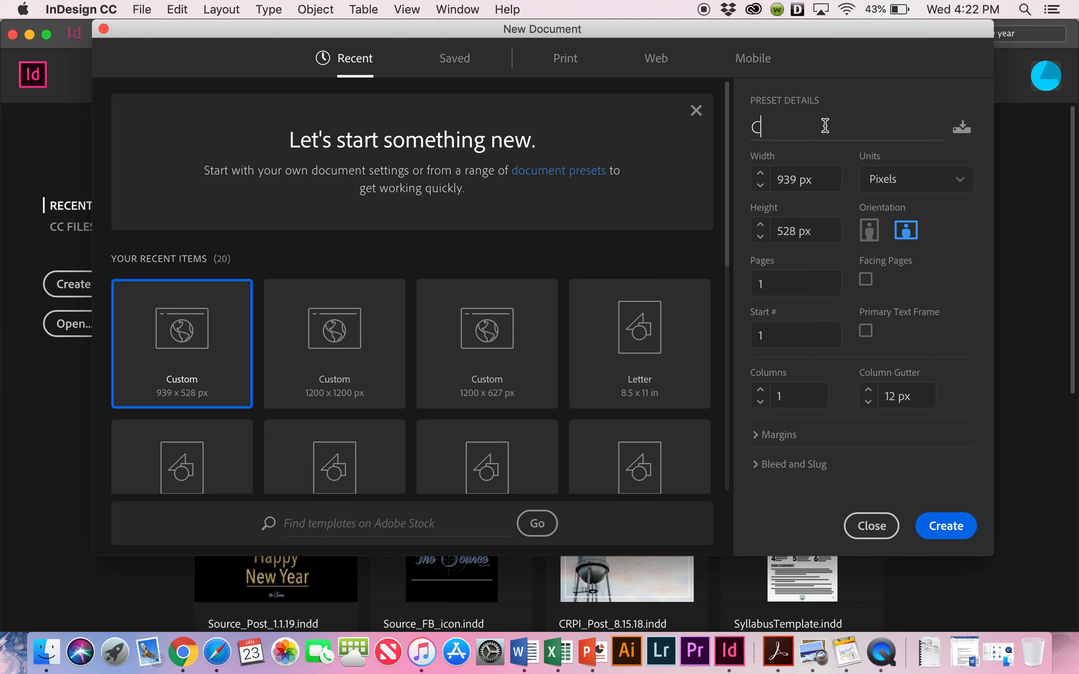
pyautogui.write('RPI_Example_1')
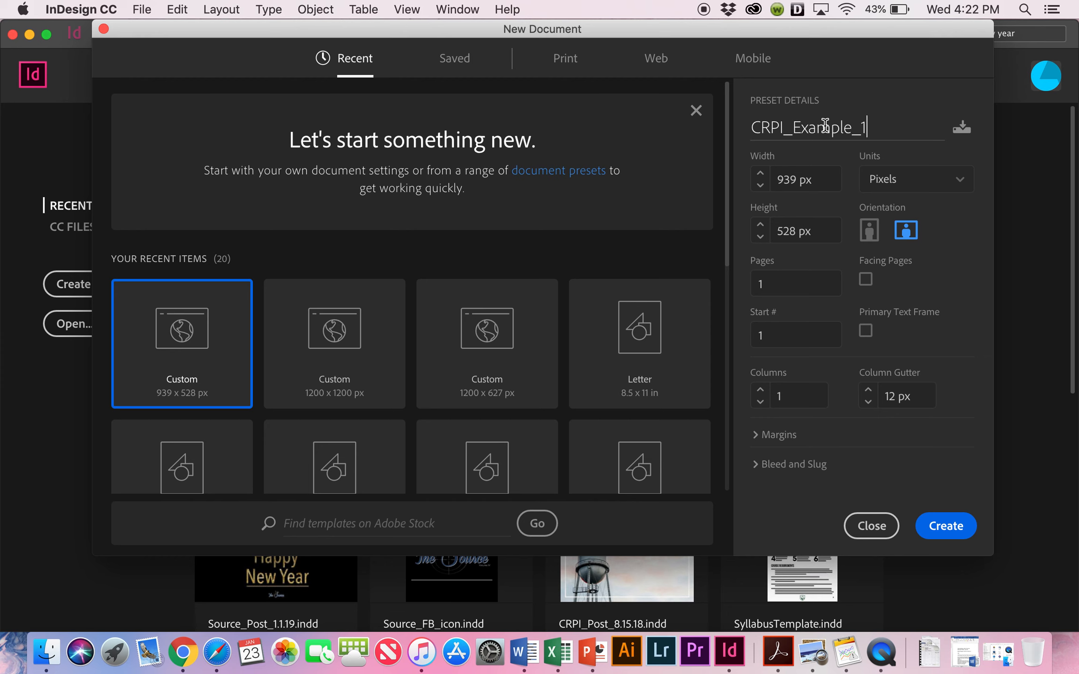
pyautogui.write('.22.19_JLA')
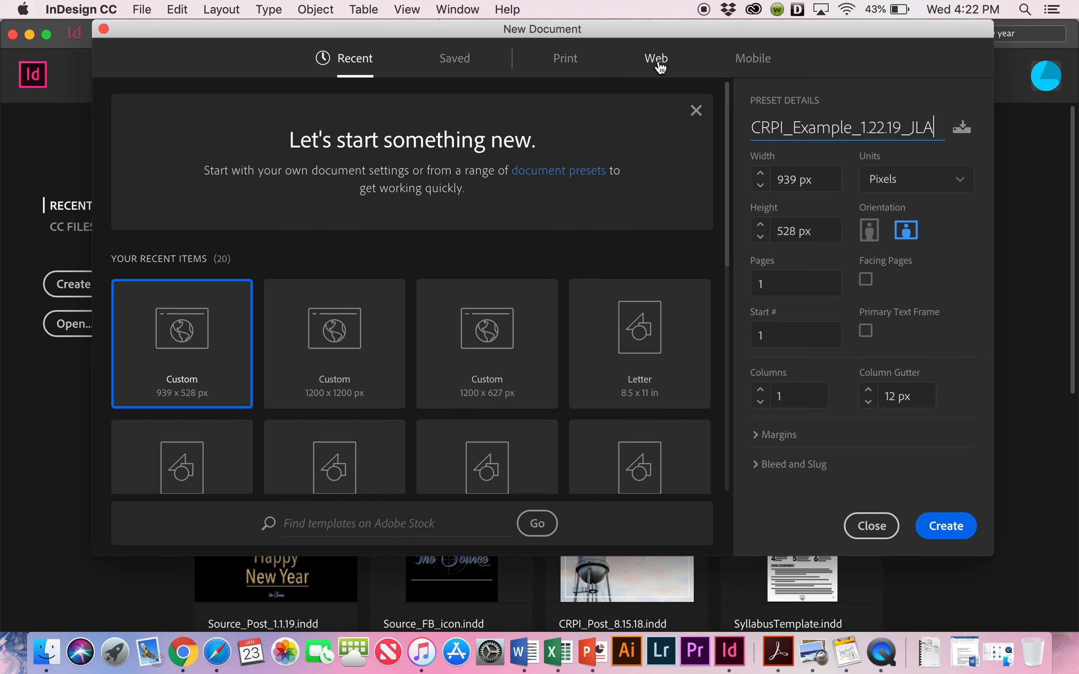
# - Use the Letter print preset with two columns for the new document and show its margin settings
pyautogui.click(572, 68)
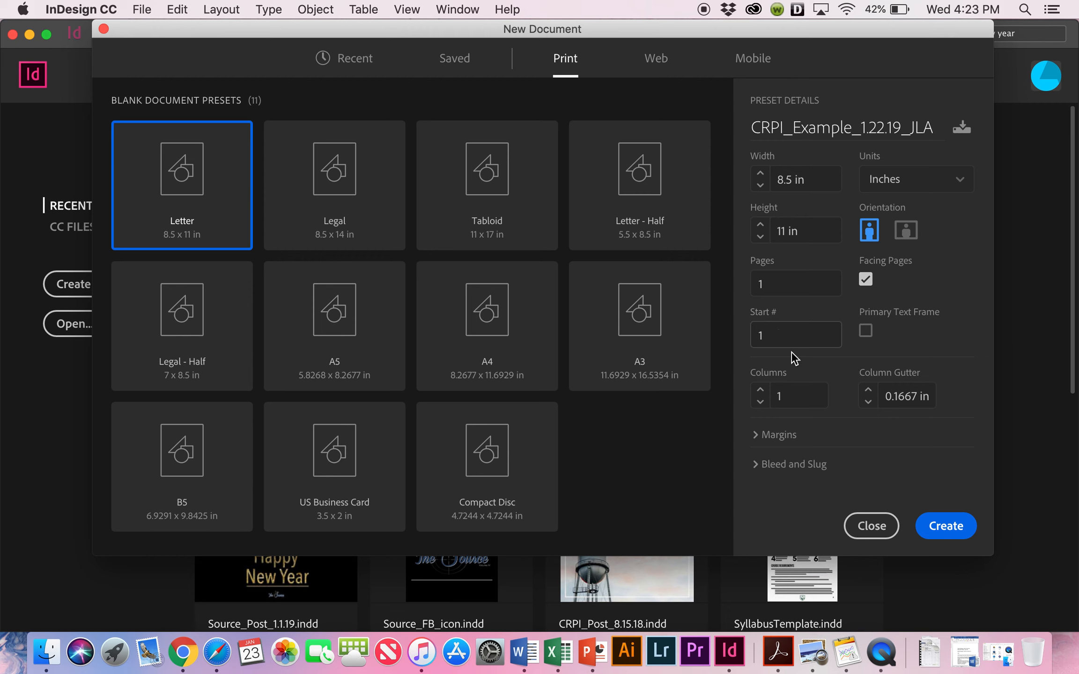
pyautogui.click(760, 392)
pyautogui.click(756, 434)
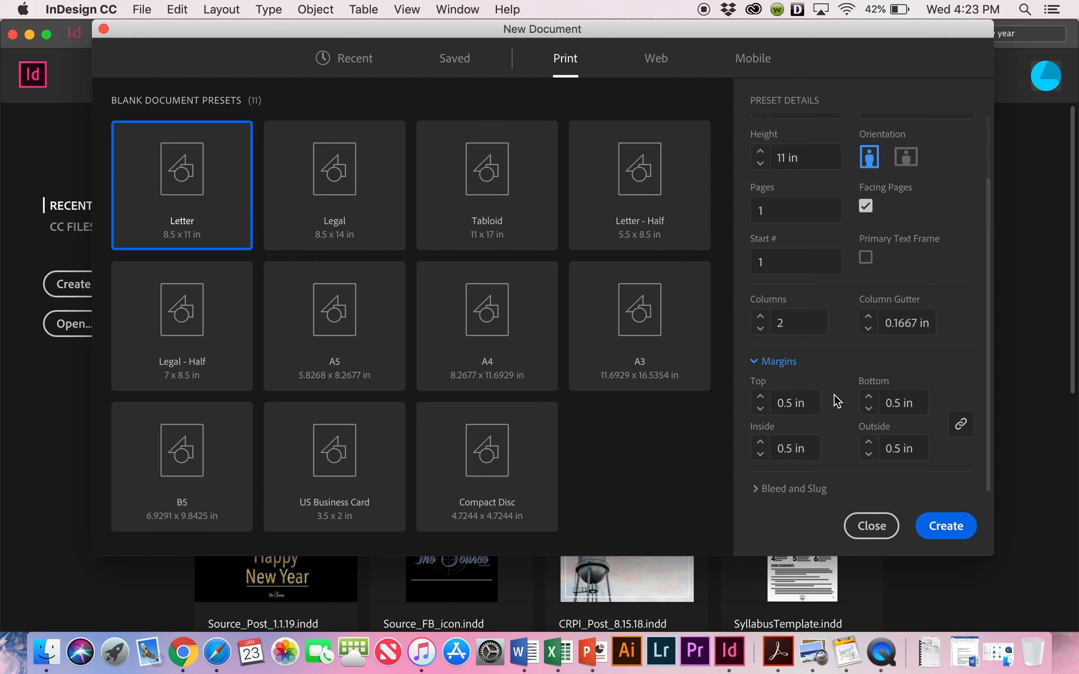
# - Set the bleed to 0.125 in on all sides and create the document
pyautogui.click(755, 488)
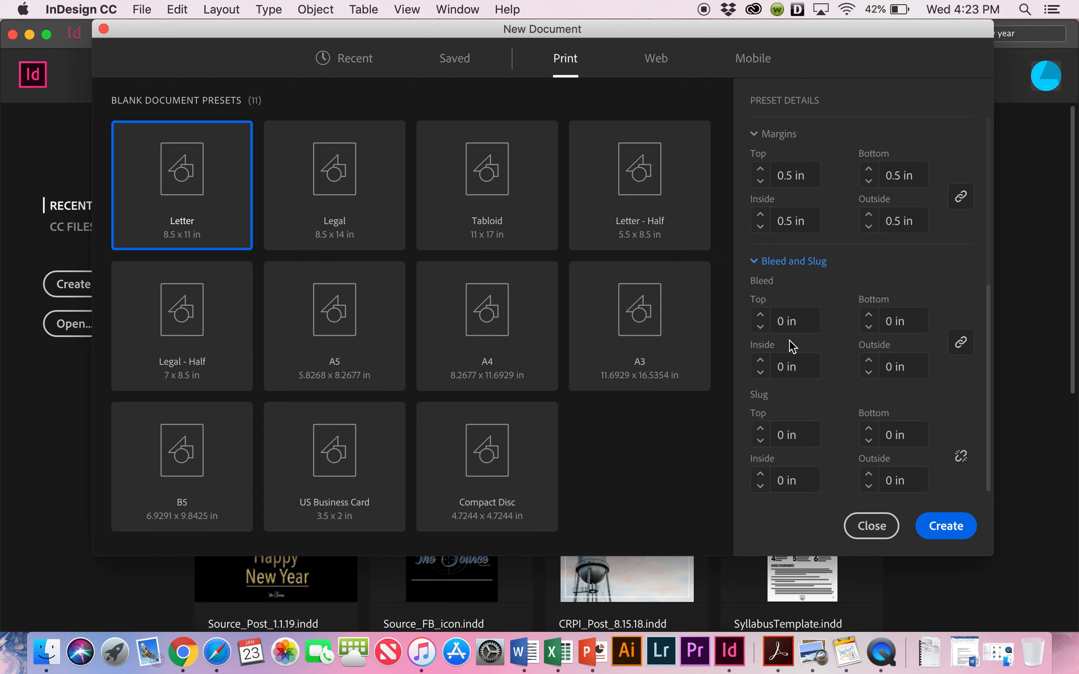
pyautogui.click(772, 314)
pyautogui.write('0.125')
pyautogui.press('Return')
pyautogui.click(805, 292)
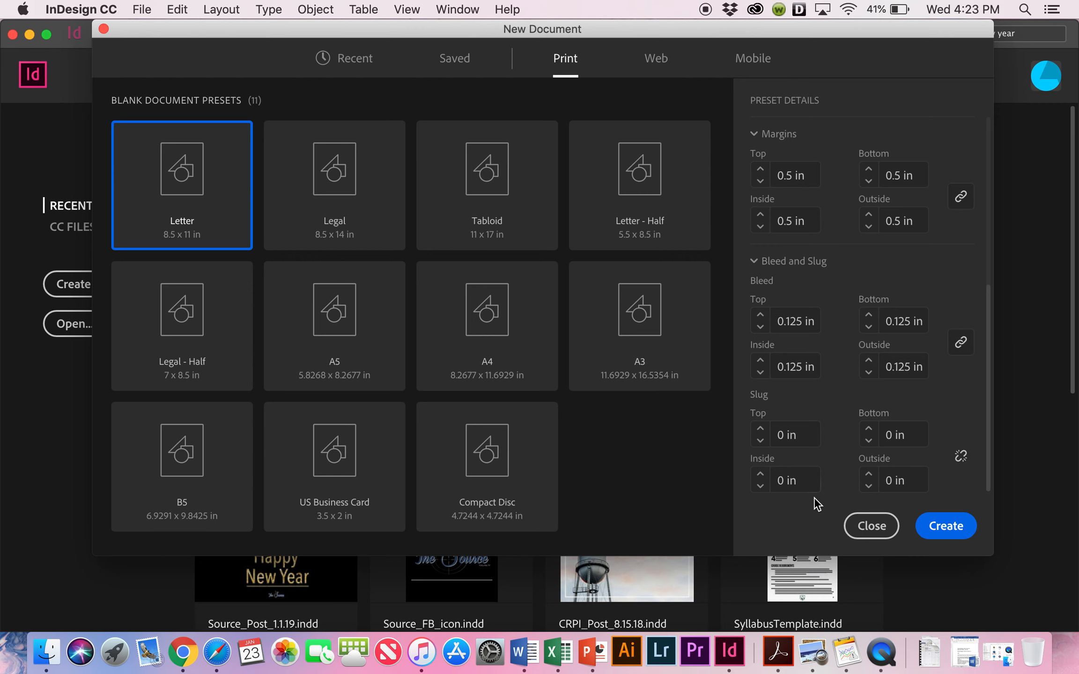
pyautogui.click(939, 530)
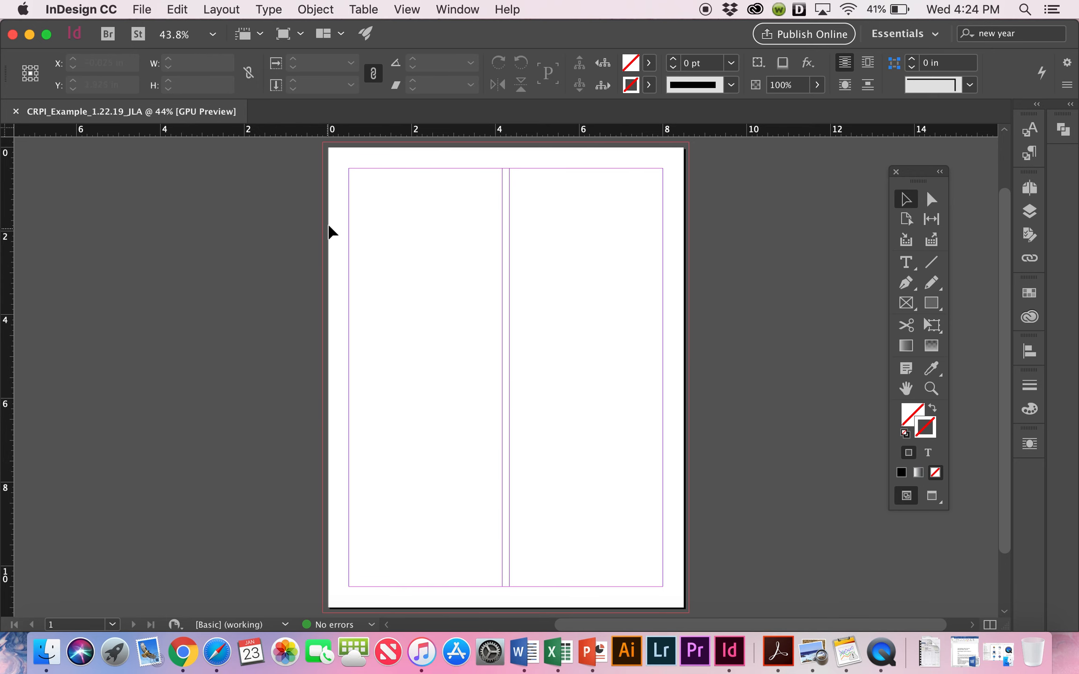
# - Examine the bleed, margin and column guides on the new page up close
pyautogui.scroll(10, 330, 227)
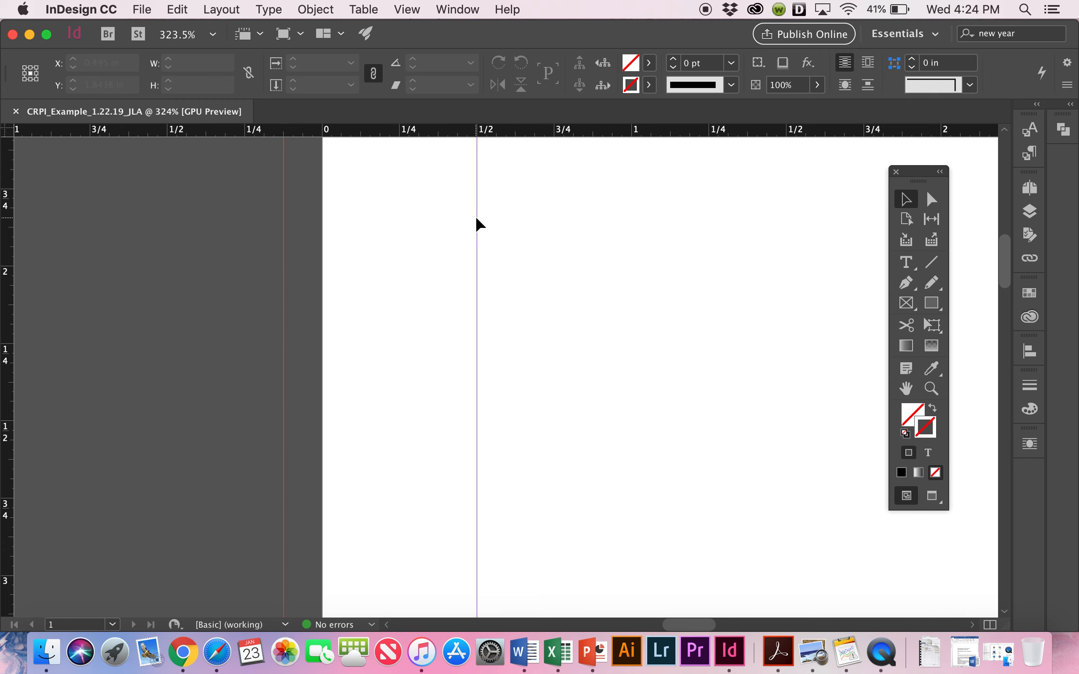
pyautogui.scroll(-10, 478, 224)
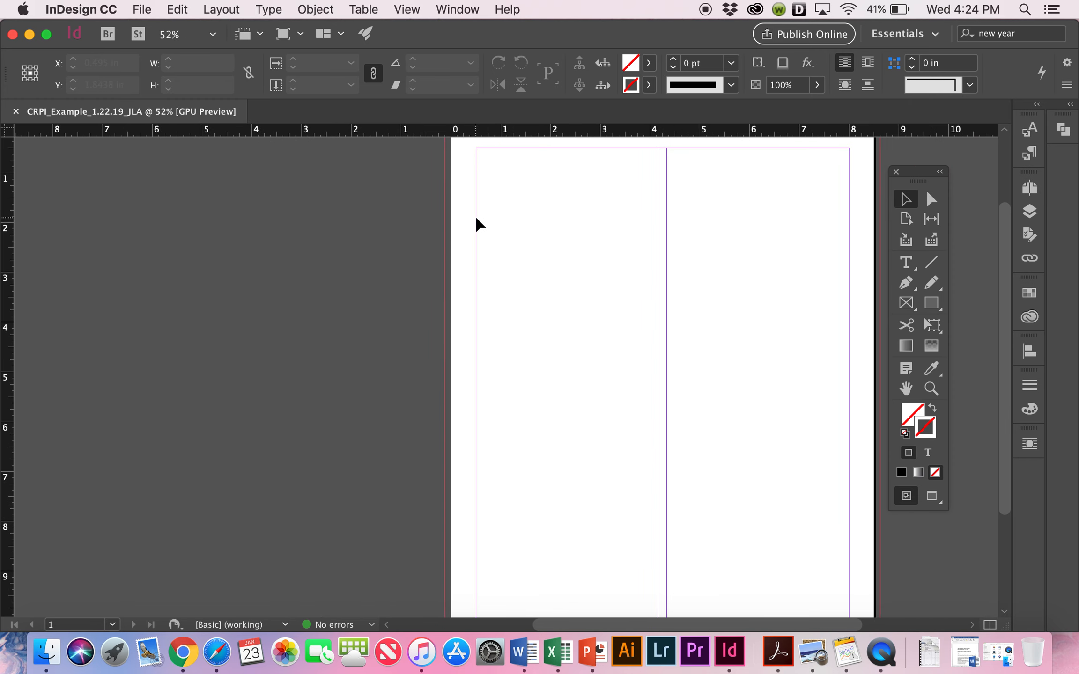
pyautogui.scroll(4, 674, 191)
pyautogui.scroll(1, 676, 194)
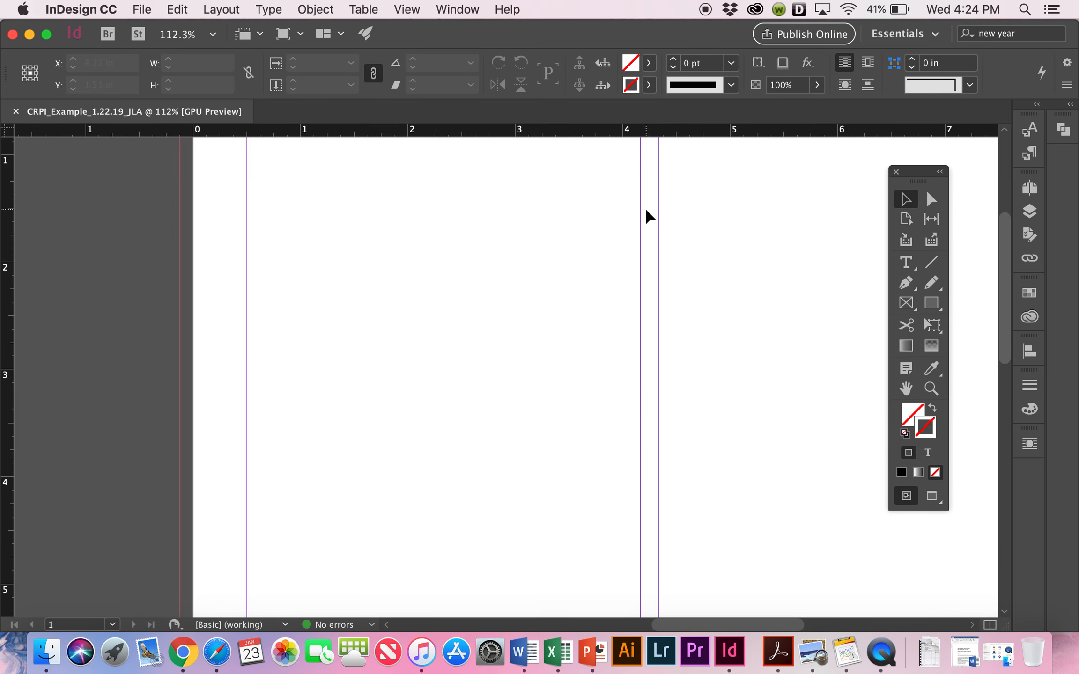
pyautogui.scroll(-6, 646, 211)
pyautogui.hscroll(2, 647, 216)
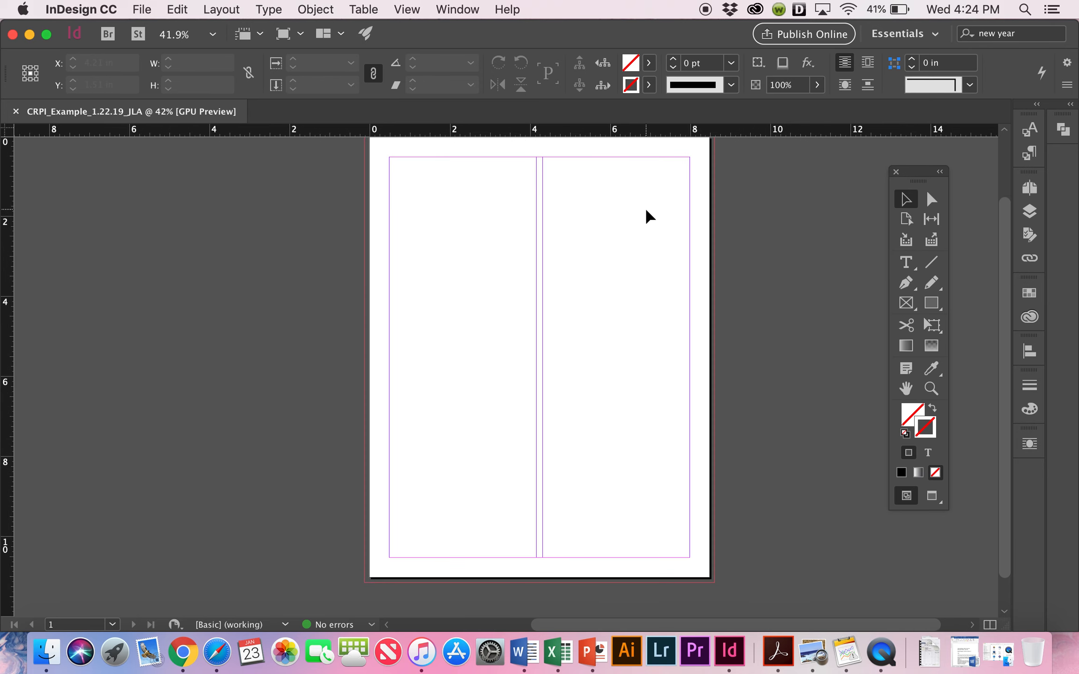
pyautogui.scroll(1, 647, 210)
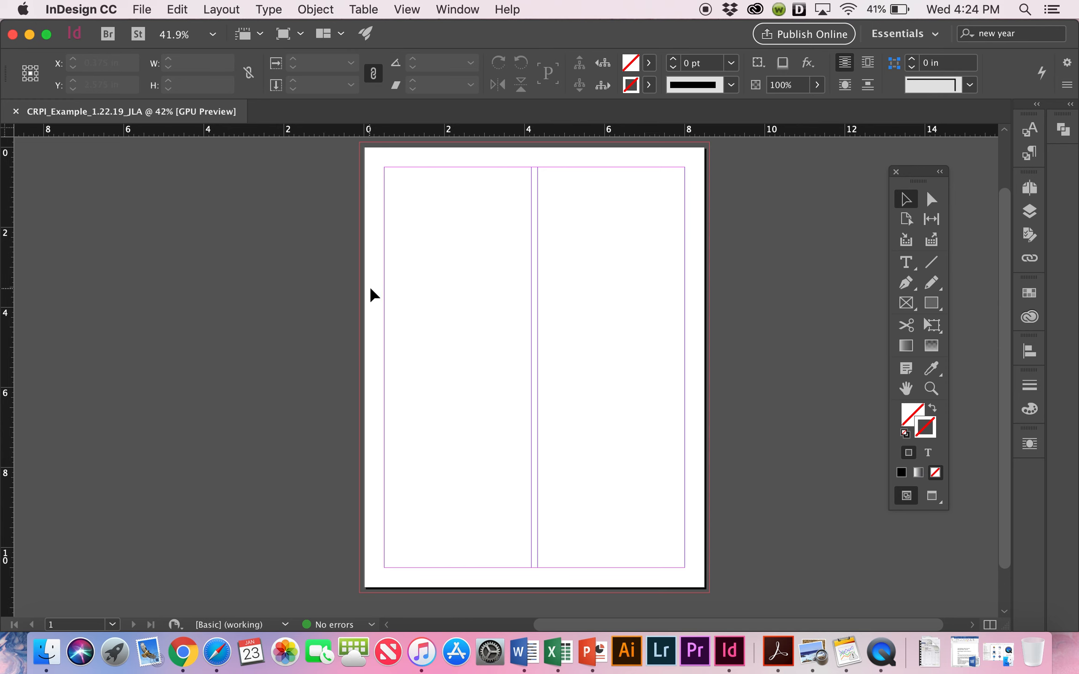
# - Draw a rectangular picture frame about 8.75 in wide and 5.525 in high from the page's upper-left bleed corner to the opposite bleed edge
pyautogui.click(901, 309)
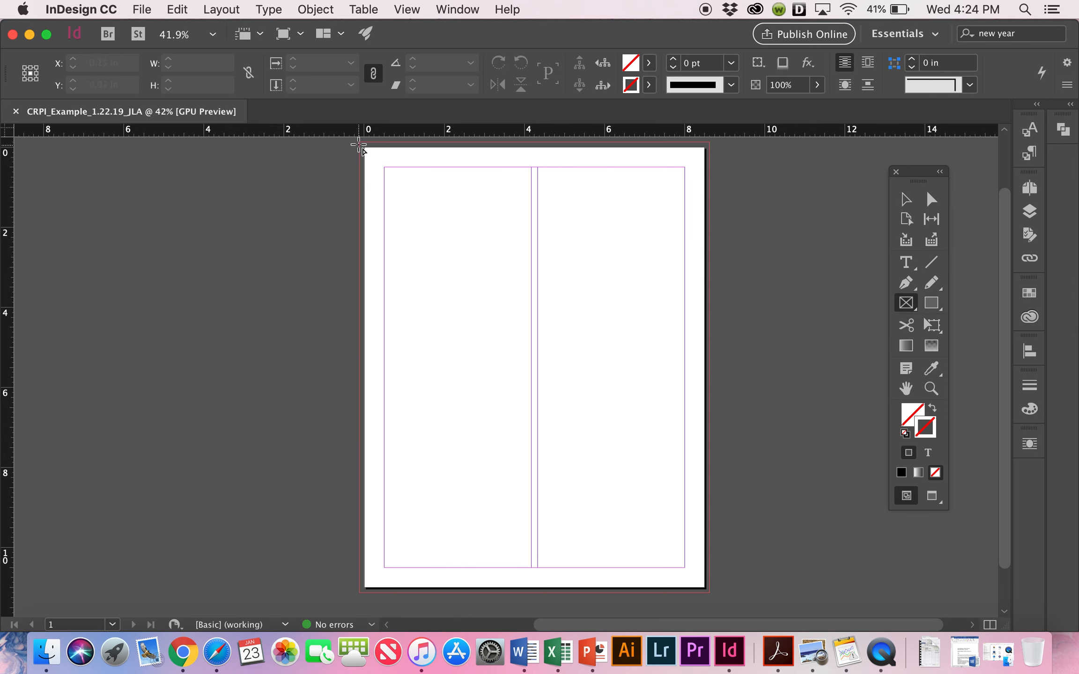
pyautogui.moveTo(357, 142); pyautogui.dragTo(585, 258)
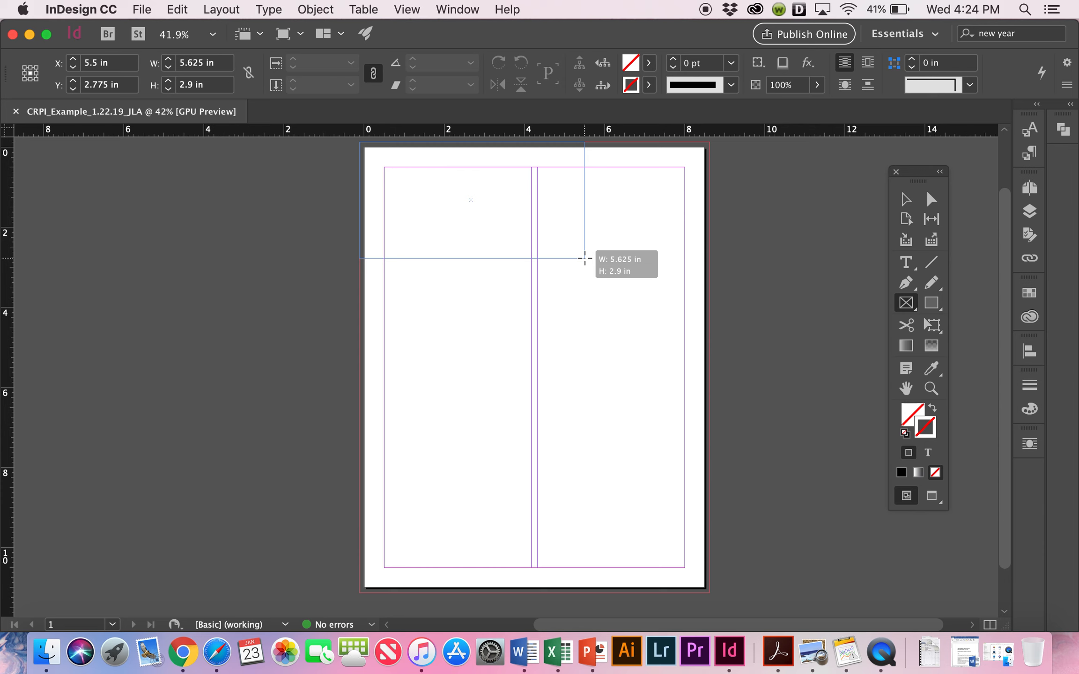
pyautogui.moveTo(584, 257); pyautogui.dragTo(621, 300)
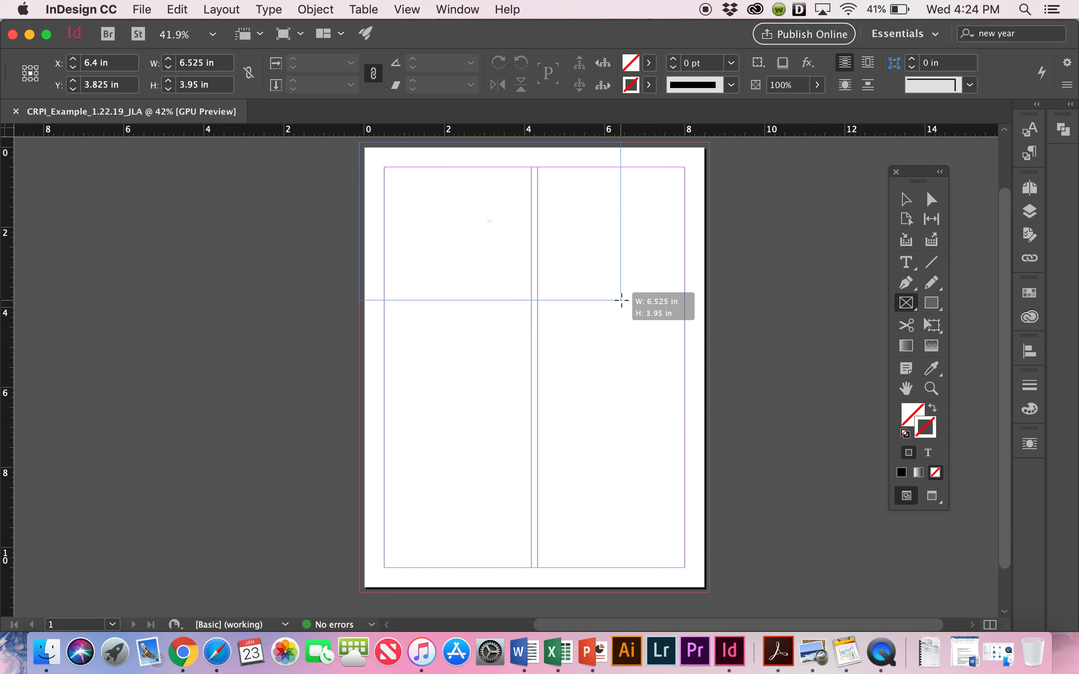
pyautogui.moveTo(621, 300); pyautogui.dragTo(708, 371)
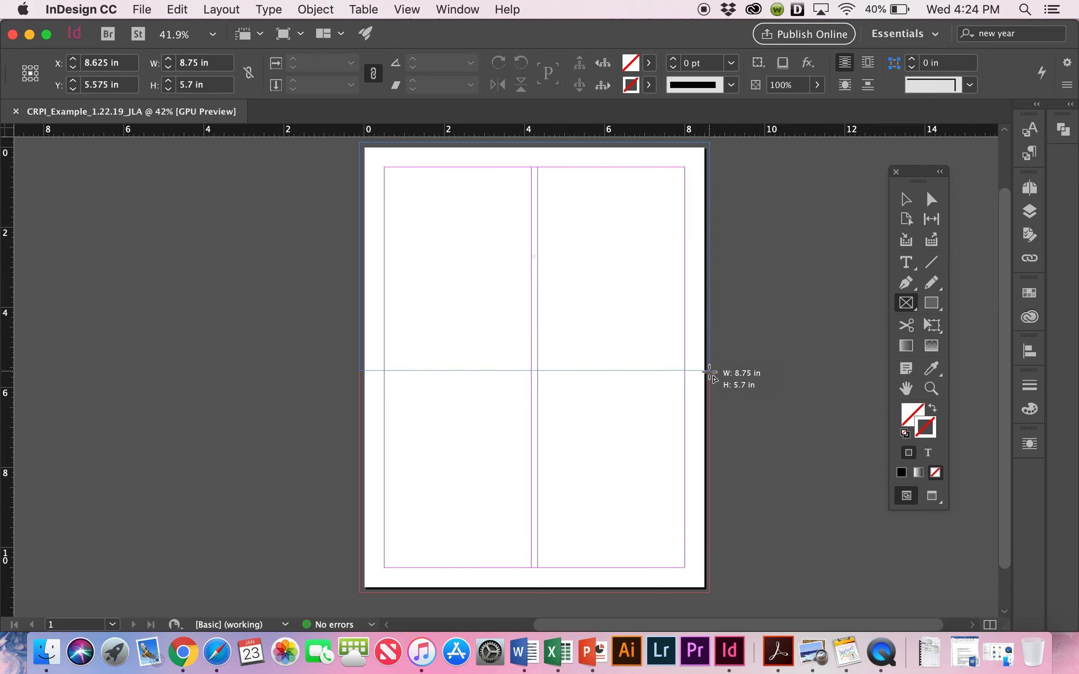
pyautogui.moveTo(709, 373); pyautogui.dragTo(710, 363)
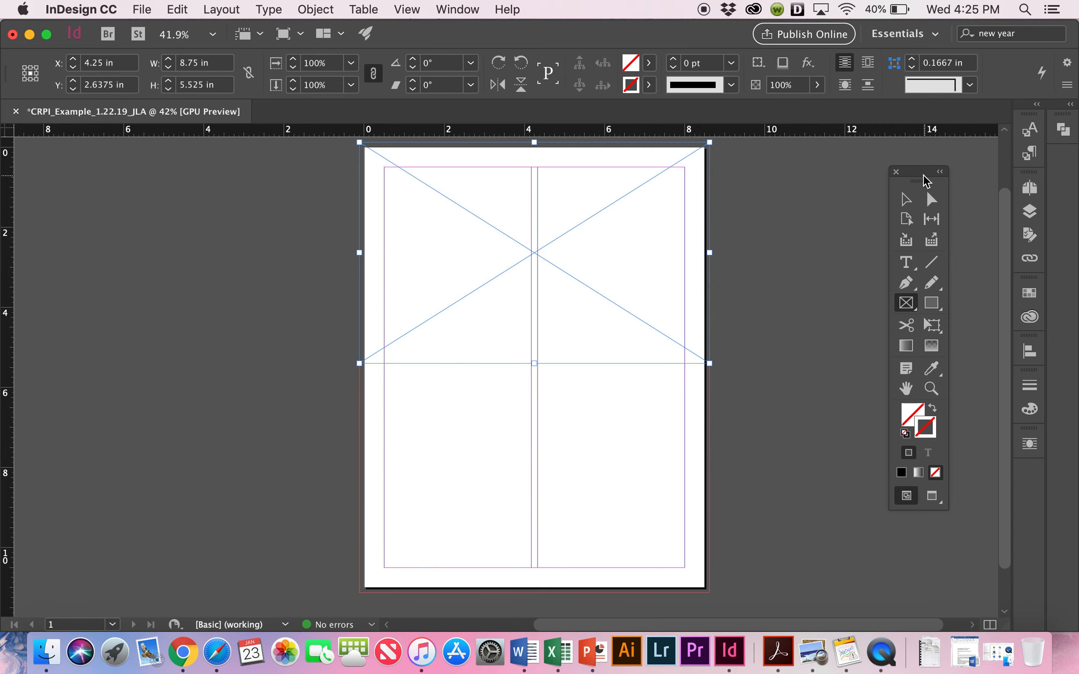
pyautogui.click(458, 9)
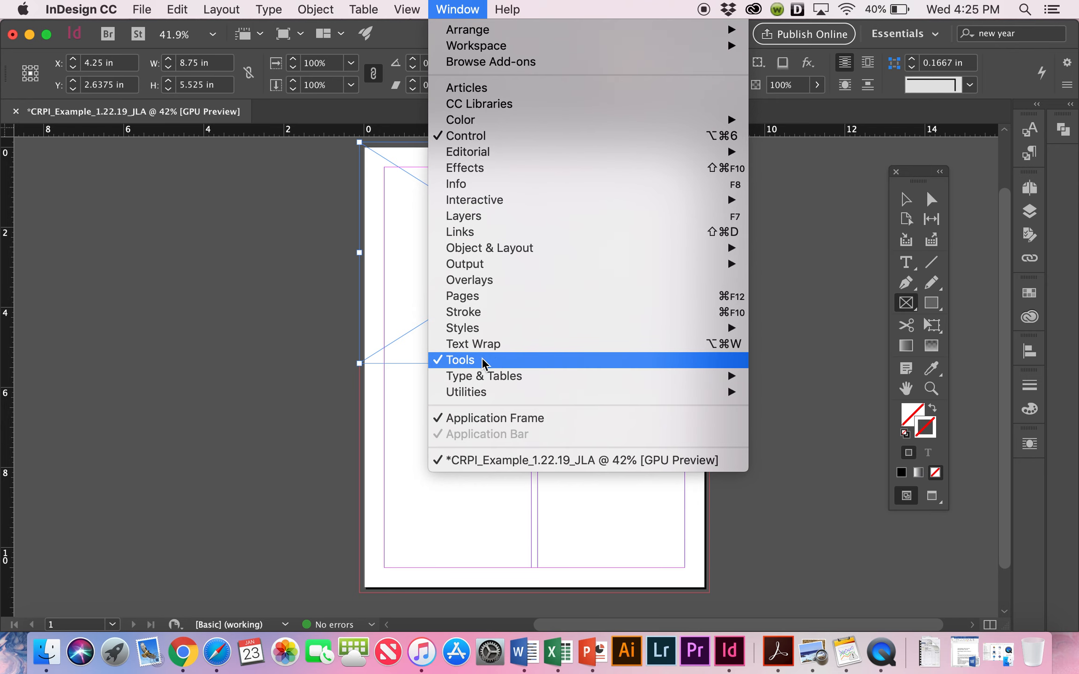
pyautogui.click(299, 352)
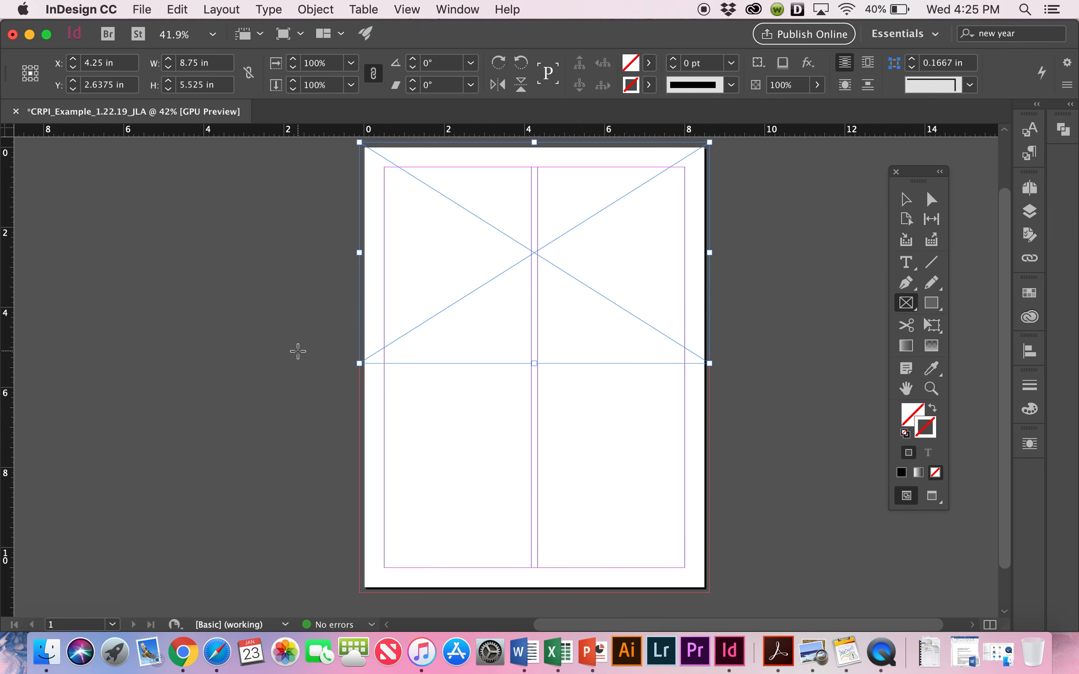
# - Place the image _JLH7820-2 (1).jpg from the Desktop's InDesign Mini-Workshop folder into the selected picture frame
pyautogui.click(904, 207)
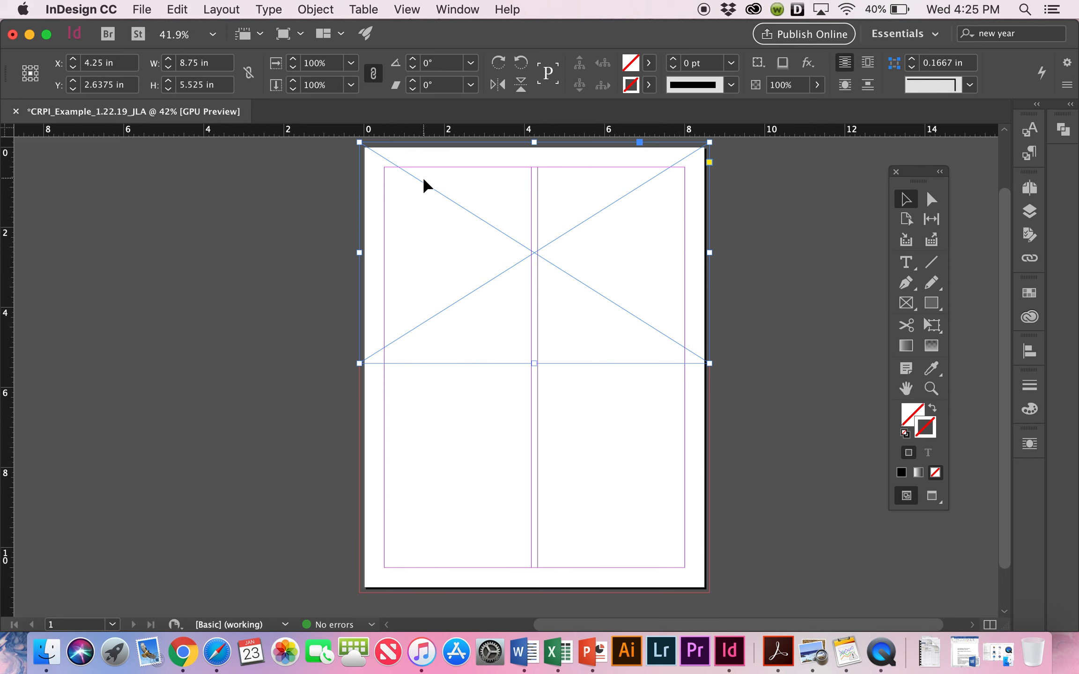
pyautogui.click(140, 9)
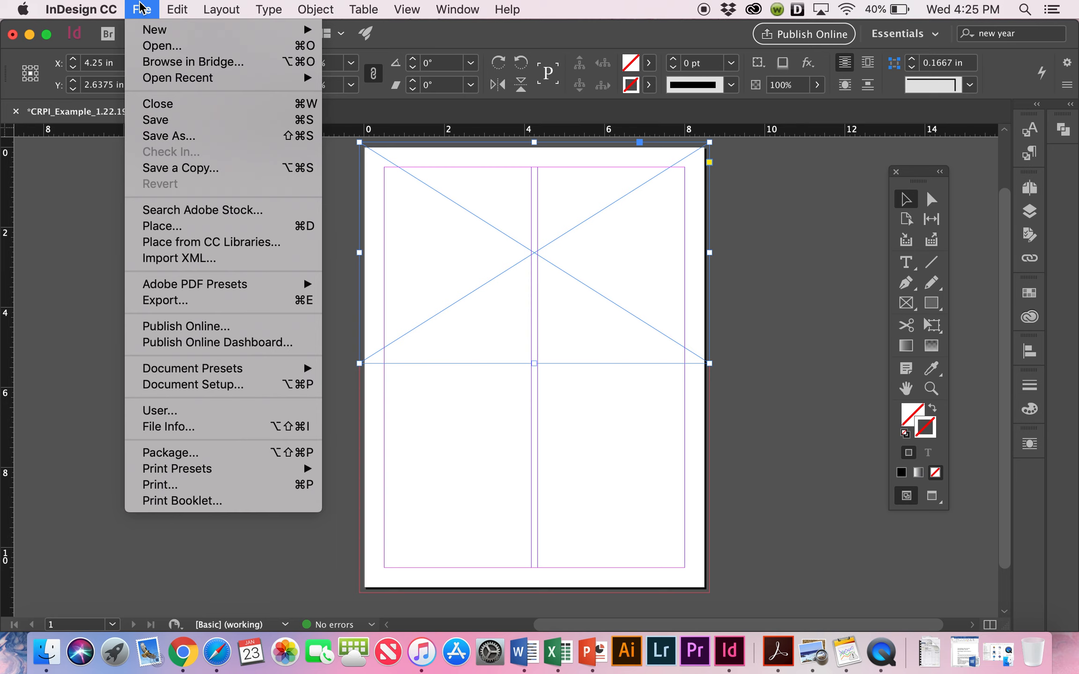
pyautogui.click(200, 227)
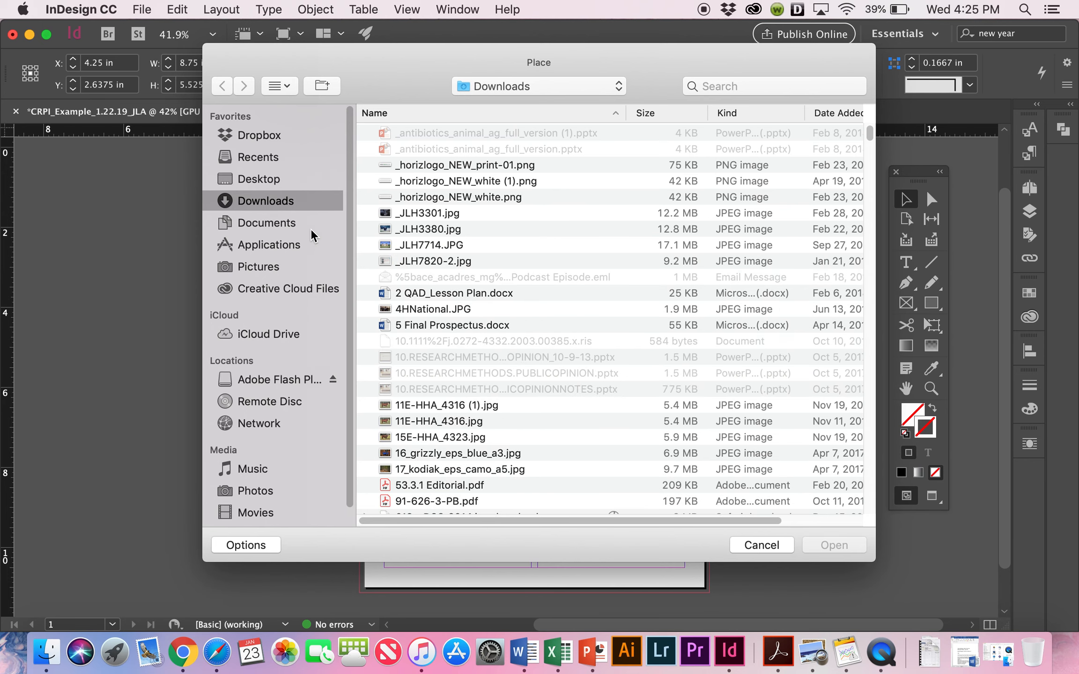
pyautogui.click(263, 182)
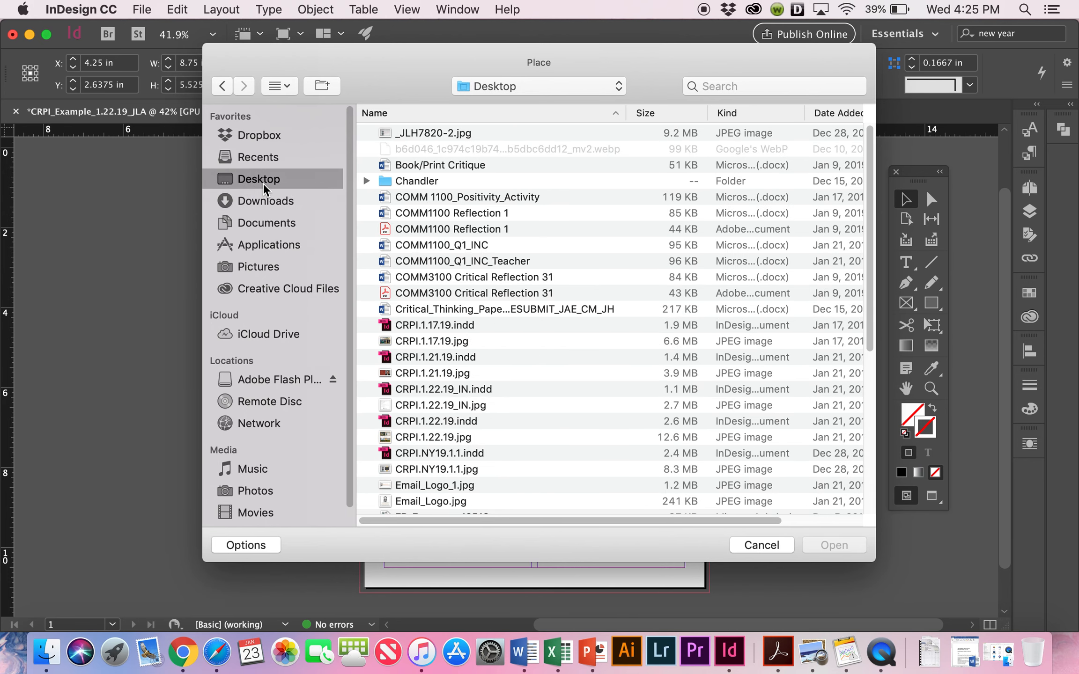
pyautogui.scroll(-10, 405, 231)
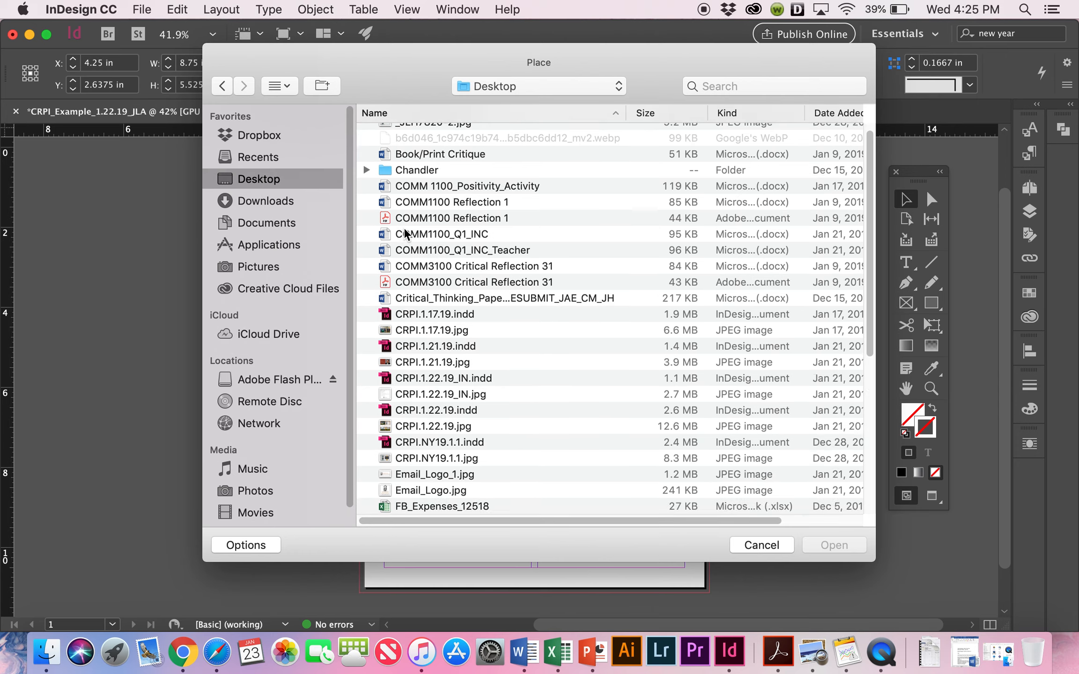
pyautogui.scroll(10, 404, 231)
pyautogui.scroll(-8, 404, 230)
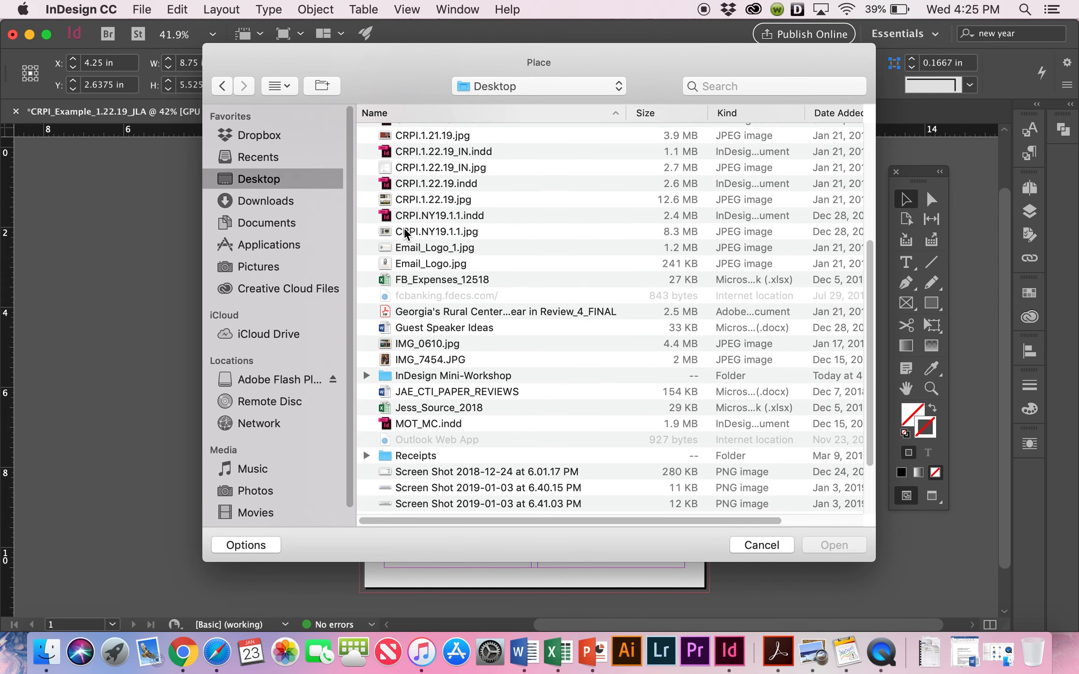
pyautogui.click(436, 337)
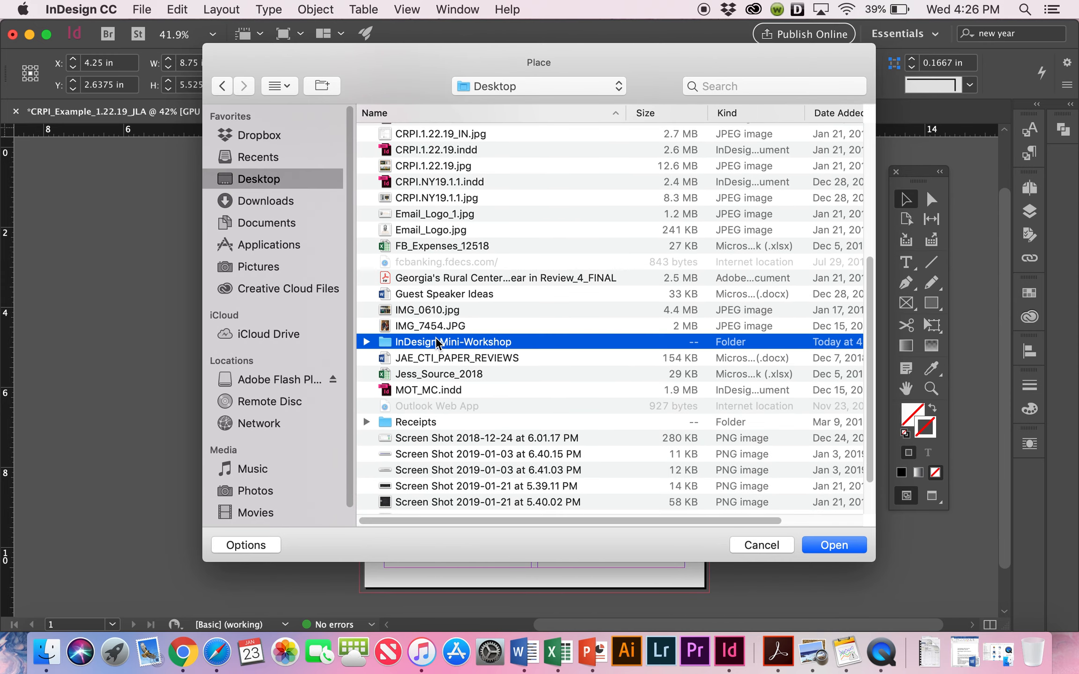
pyautogui.click(842, 543)
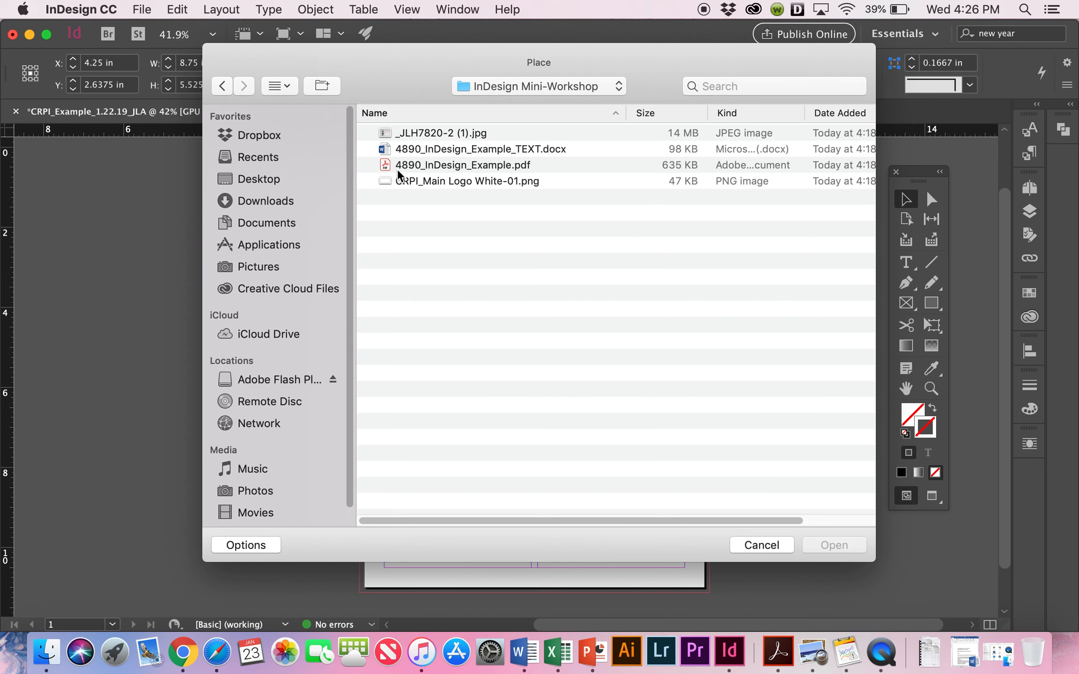
pyautogui.click(445, 134)
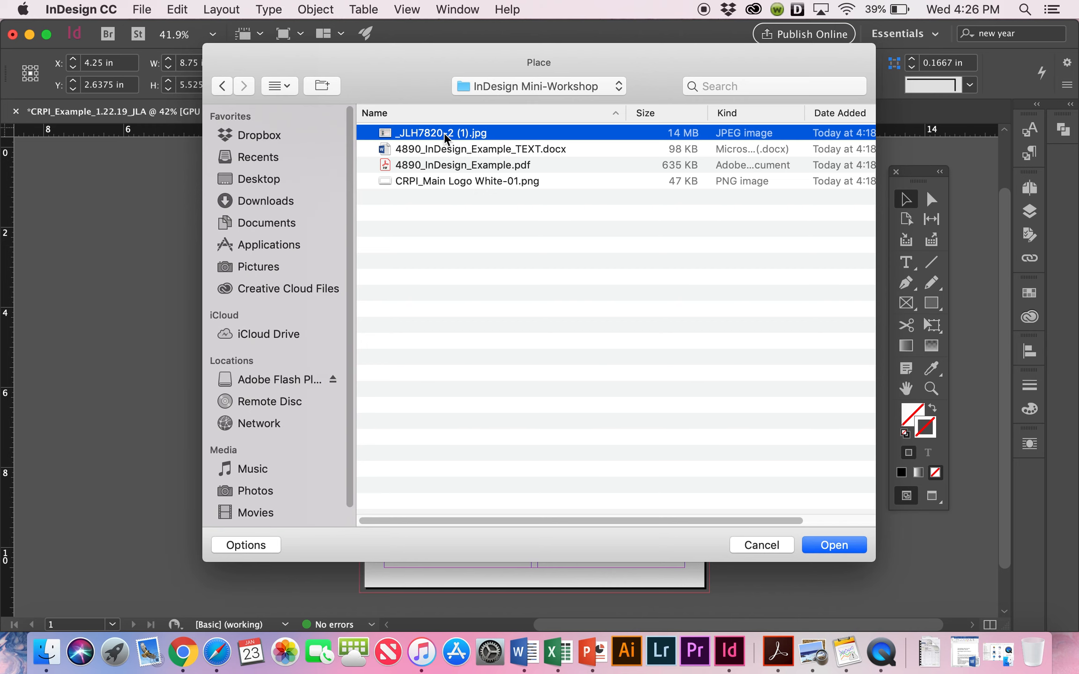
pyautogui.click(844, 546)
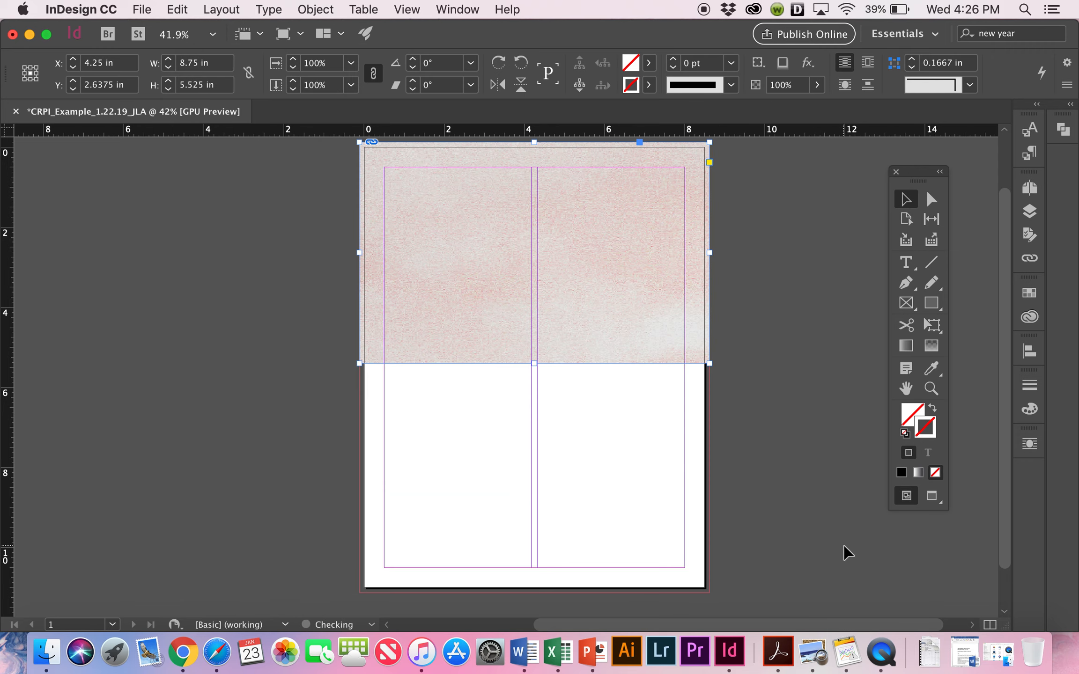
# - Fit the water tower image proportionally inside its picture frame
pyautogui.rightClick(583, 296)
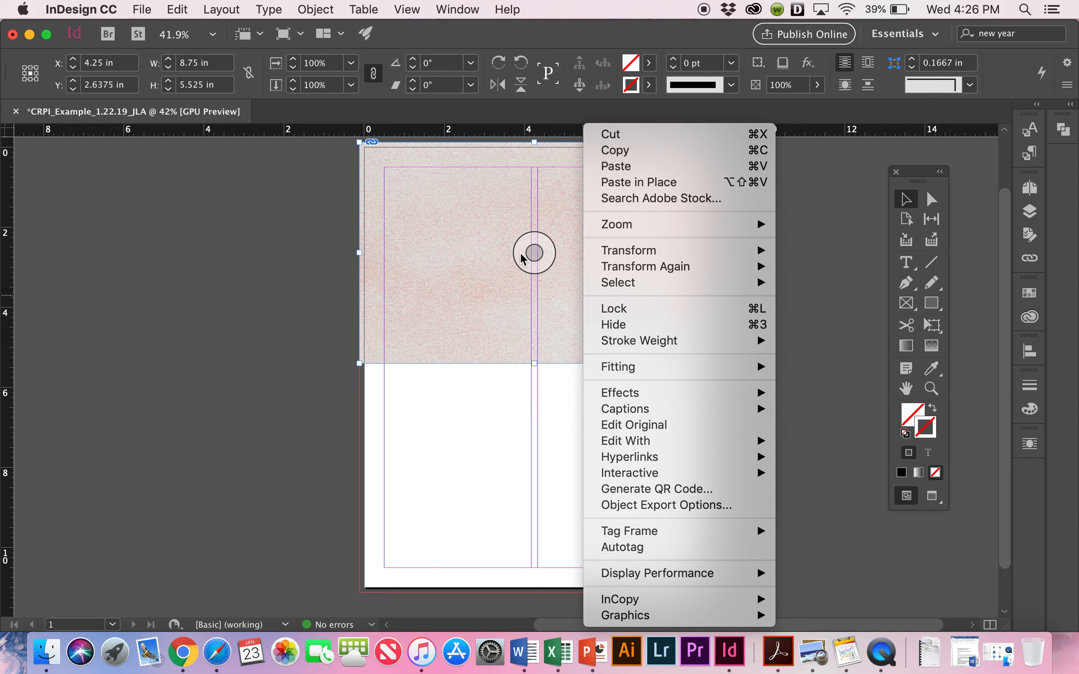
pyautogui.moveTo(656, 372)
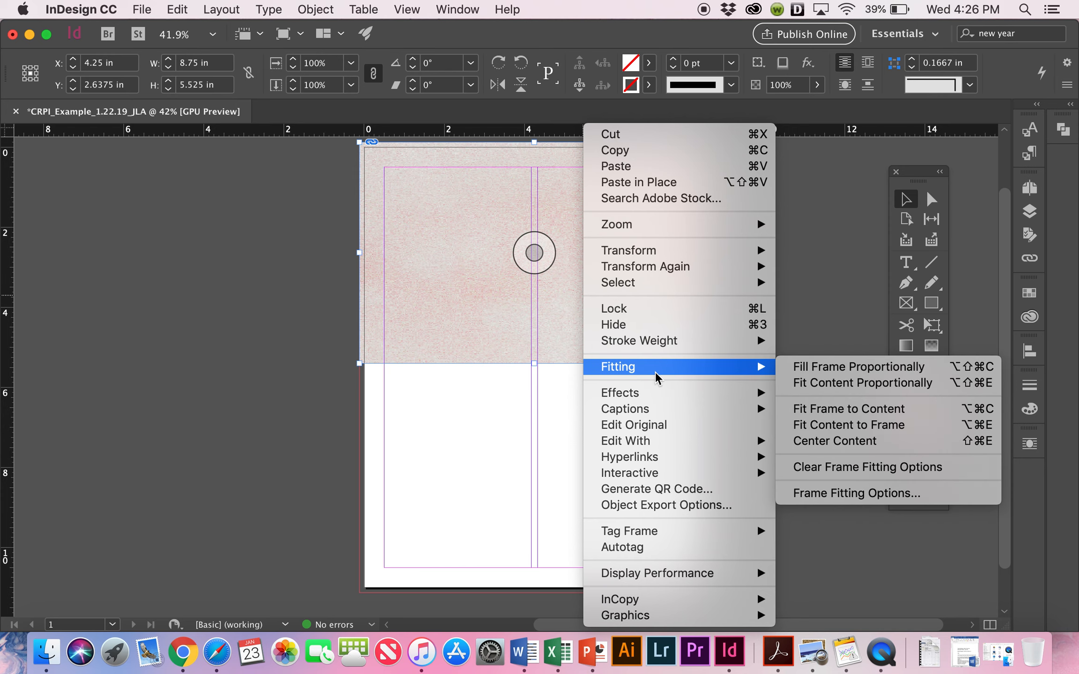
pyautogui.click(795, 379)
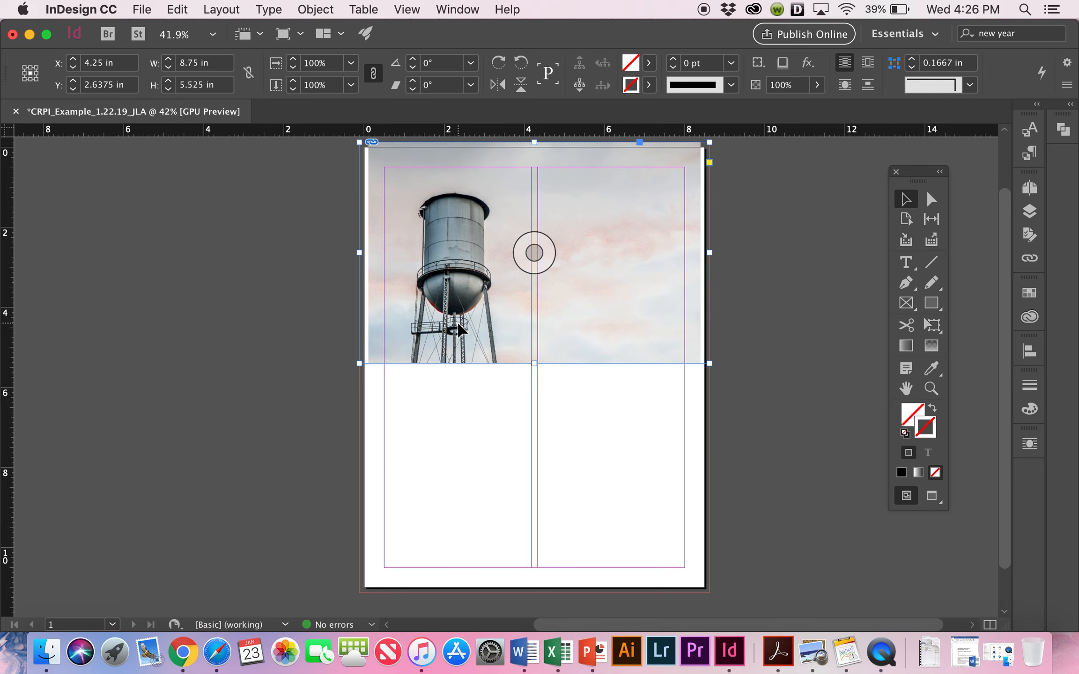
pyautogui.scroll(5, 349, 289)
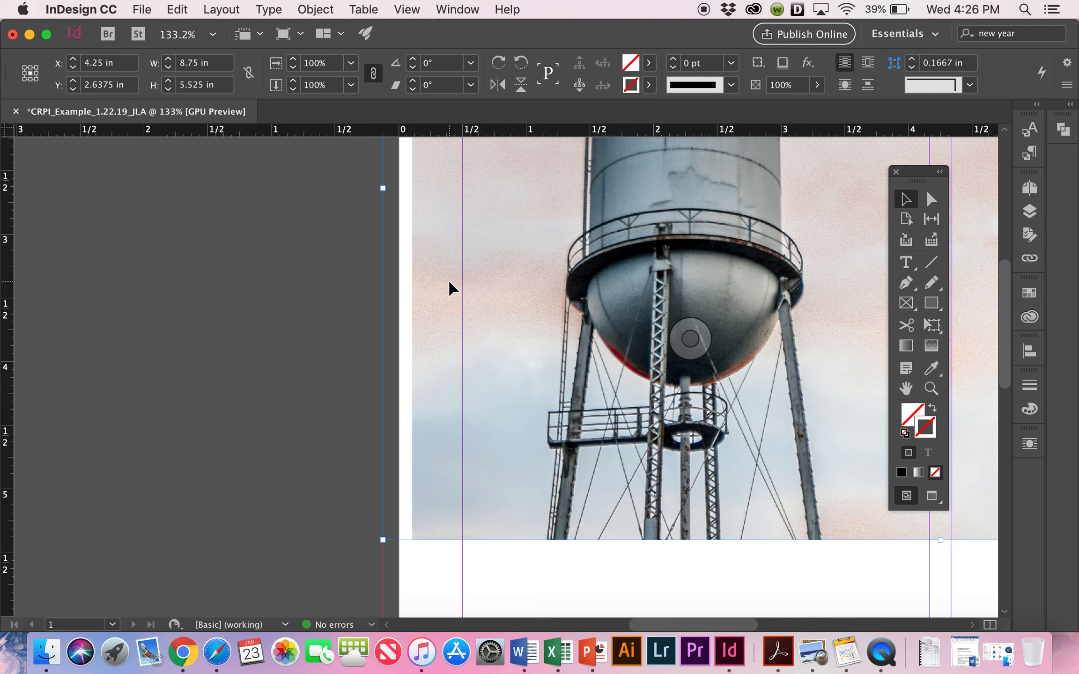
pyautogui.scroll(-5, 449, 288)
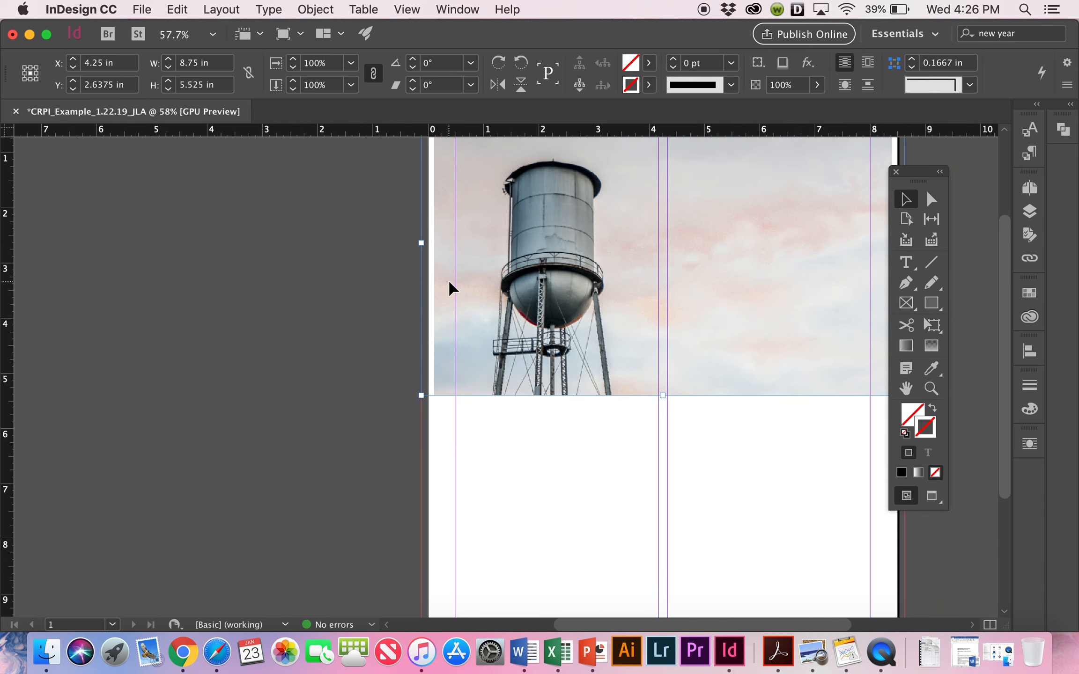
pyautogui.scroll(-1, 449, 288)
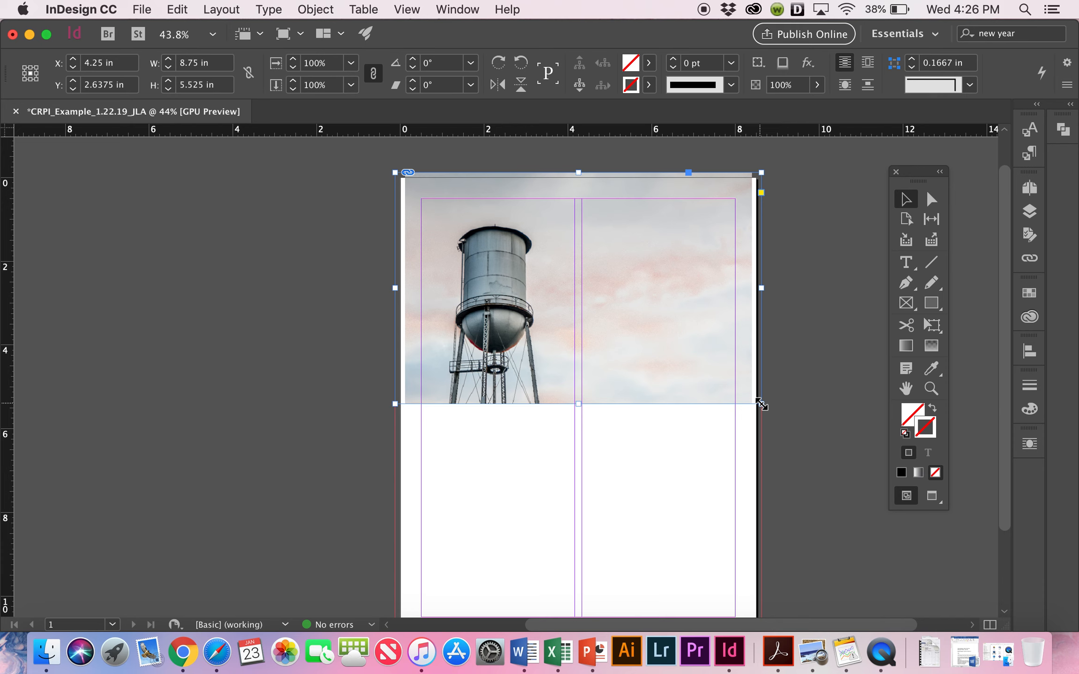
# - Scale the picture and its frame together to about 9.36 in wide and 5.91 in high, and centre it horizontally over the page
pyautogui.moveTo(761, 404); pyautogui.dragTo(787, 419)
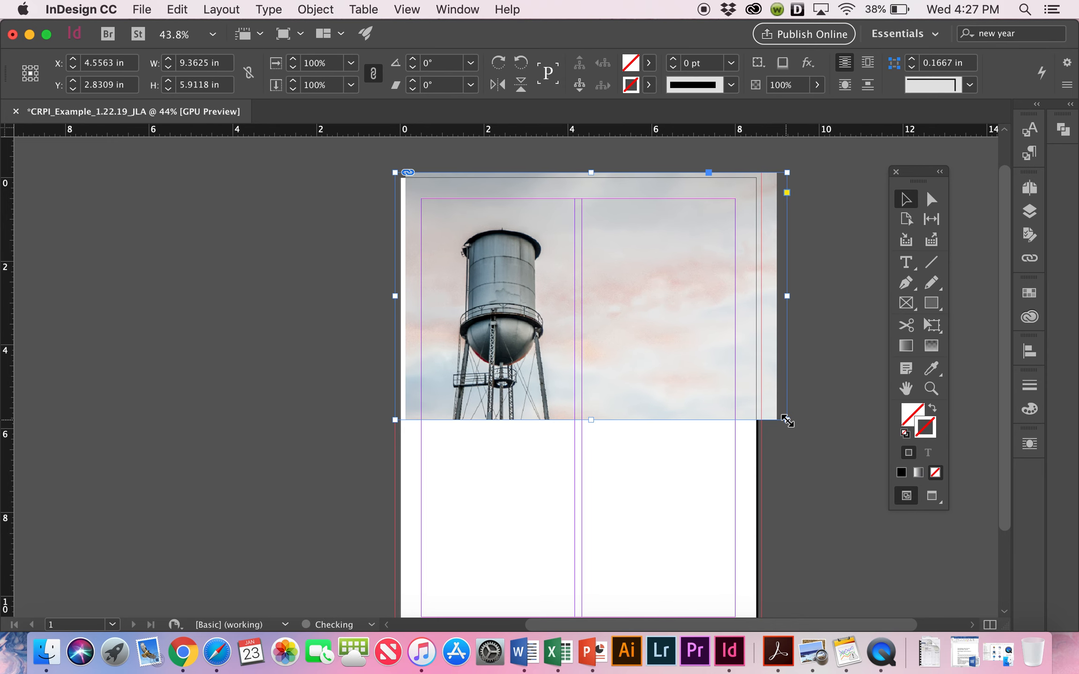
pyautogui.moveTo(693, 350); pyautogui.dragTo(683, 345)
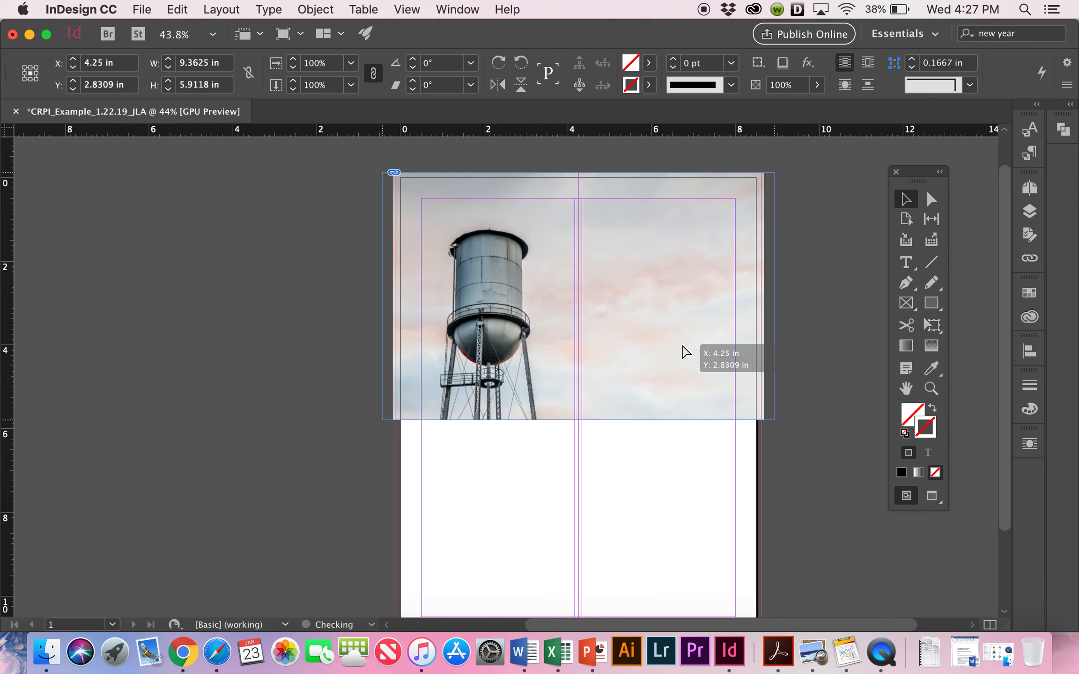
pyautogui.moveTo(683, 346); pyautogui.dragTo(682, 347)
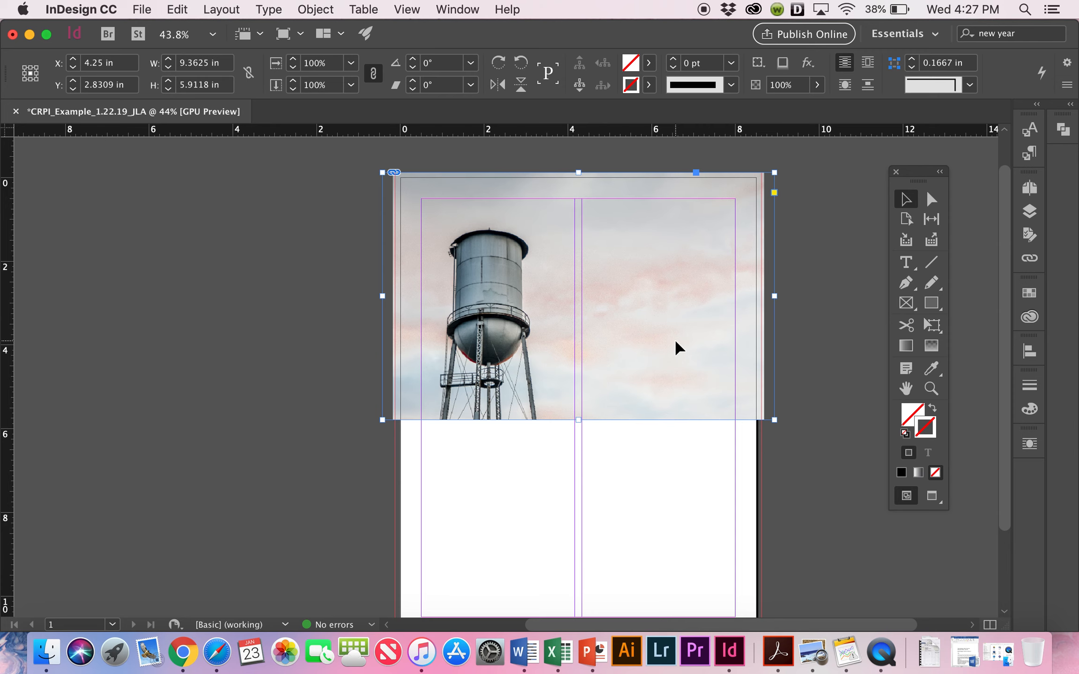
# - Delete the framed picture and place _JLH7820-2 (1).jpg at full size straight from the Desktop's InDesign Mini-Workshop folder in Finder
pyautogui.press('BackSpace')
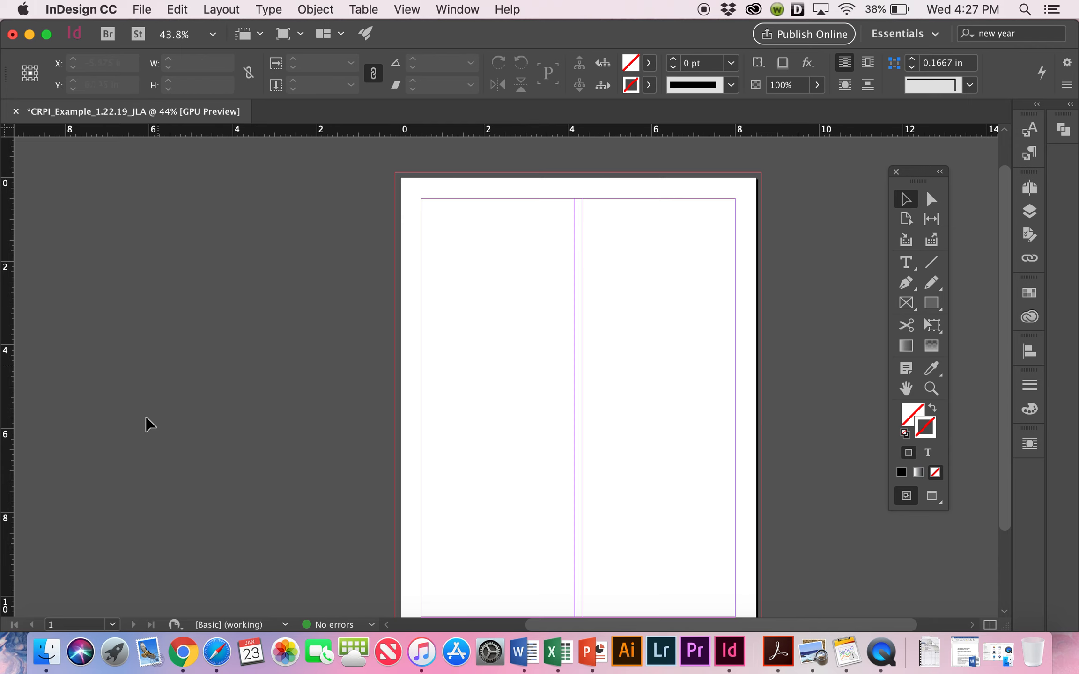
pyautogui.click(48, 655)
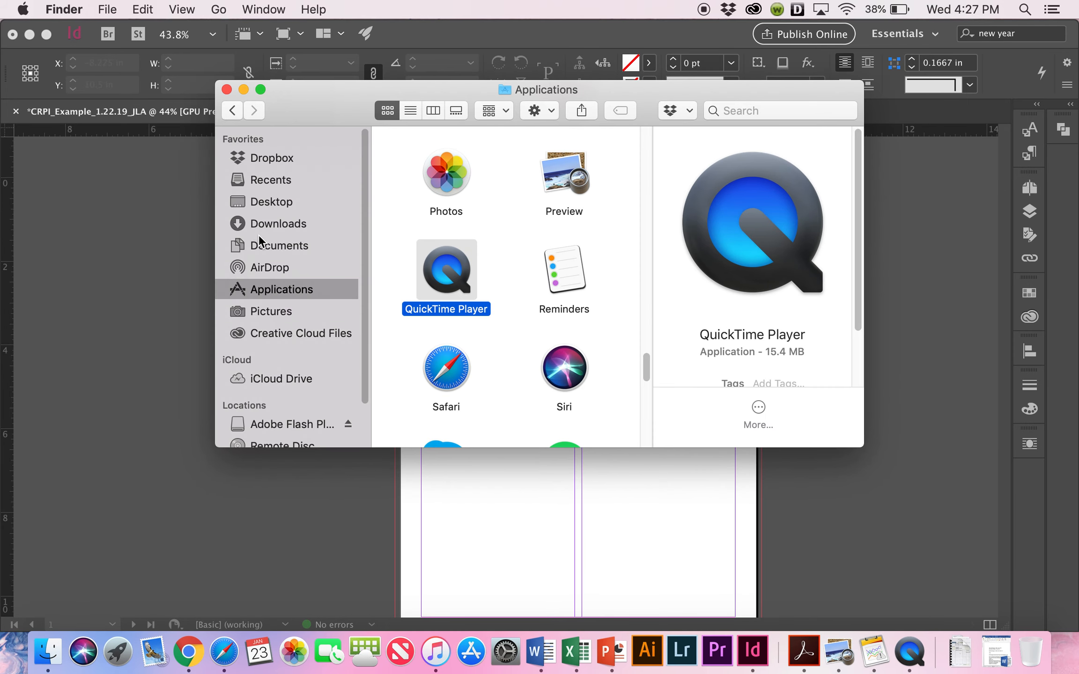
pyautogui.click(254, 202)
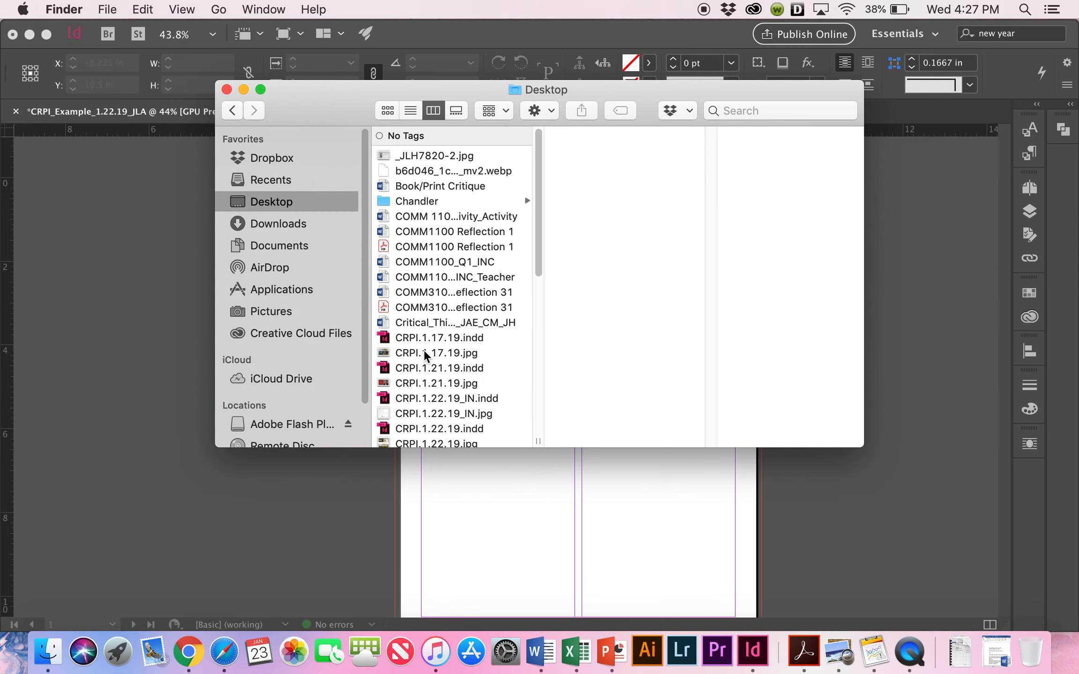
pyautogui.scroll(-10, 428, 370)
pyautogui.click(447, 425)
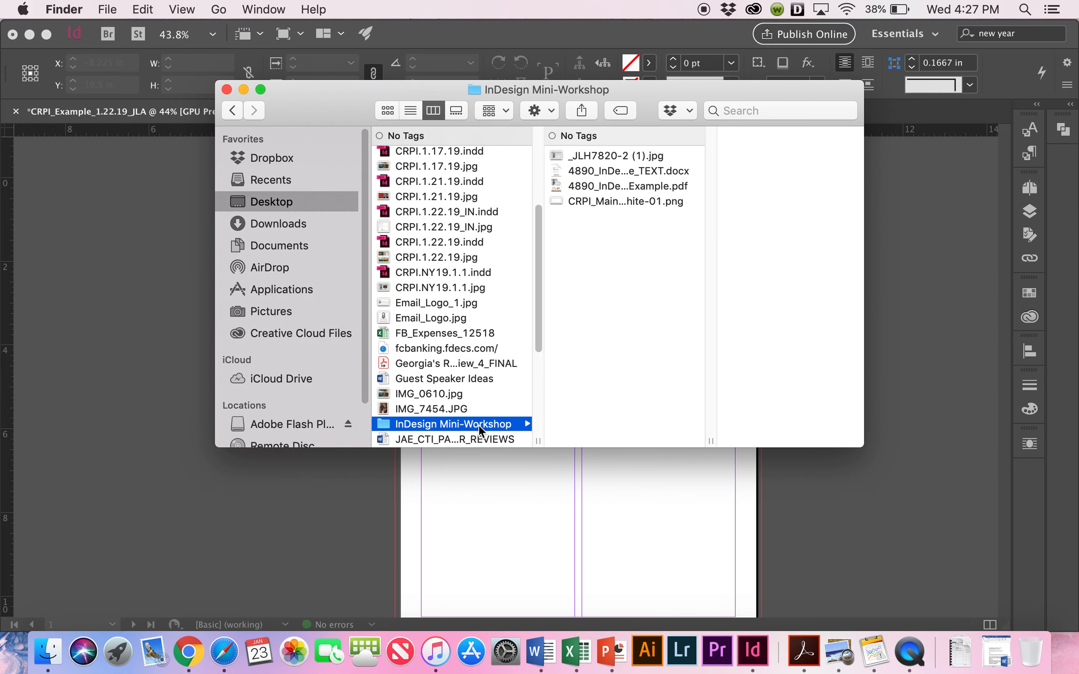
pyautogui.click(611, 155)
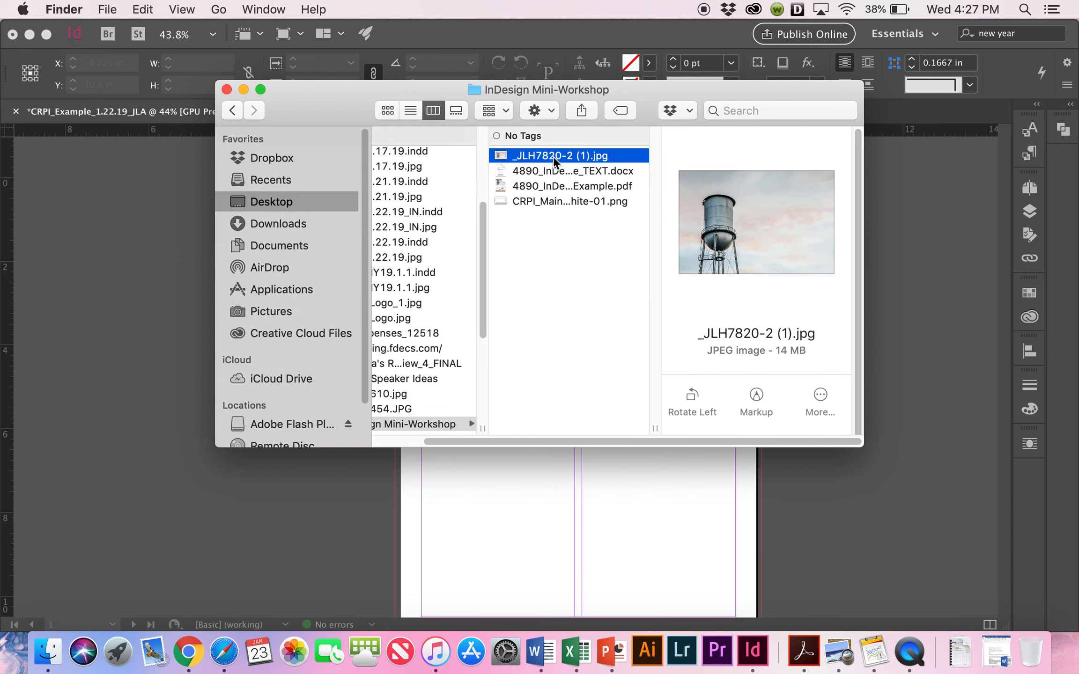
pyautogui.moveTo(554, 161); pyautogui.dragTo(144, 243)
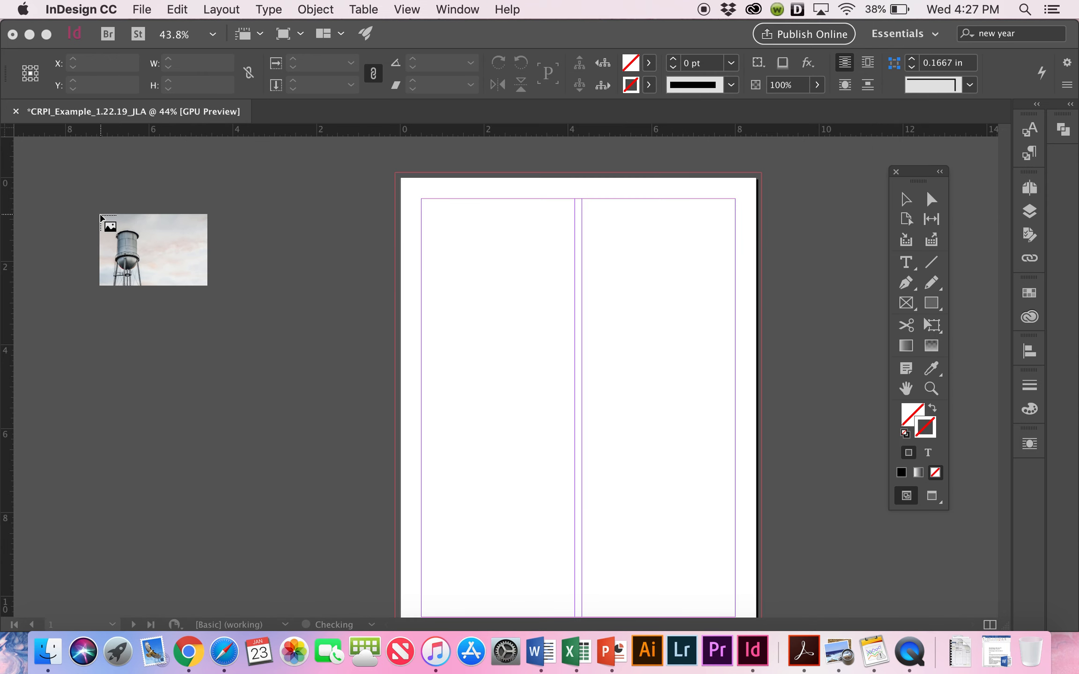
pyautogui.click(88, 211)
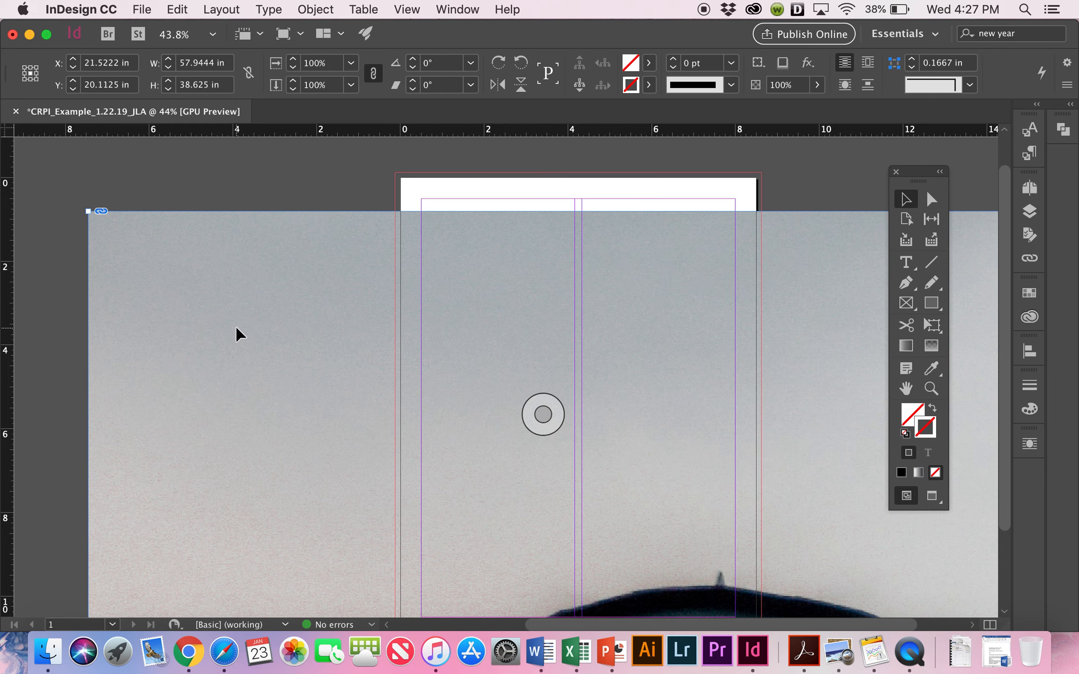
# - Scale the image proportionally to about 8.94 in wide and 5.96 in high, and centre it across the page's upper part beyond the side bleeds
pyautogui.scroll(-5, 237, 328)
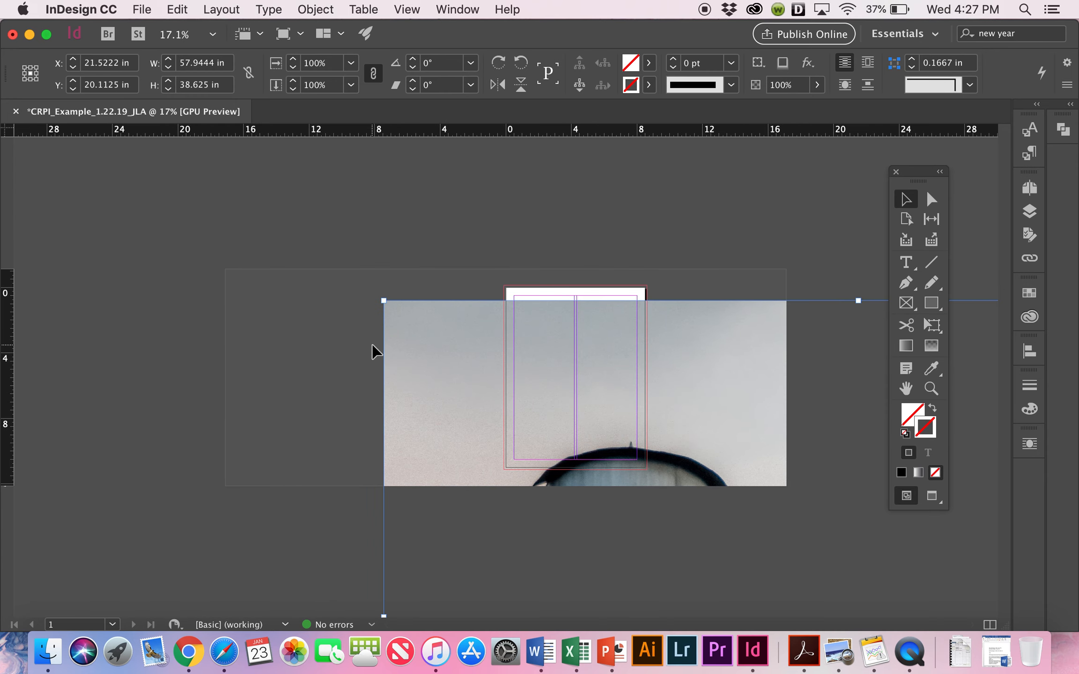
pyautogui.scroll(5, 373, 352)
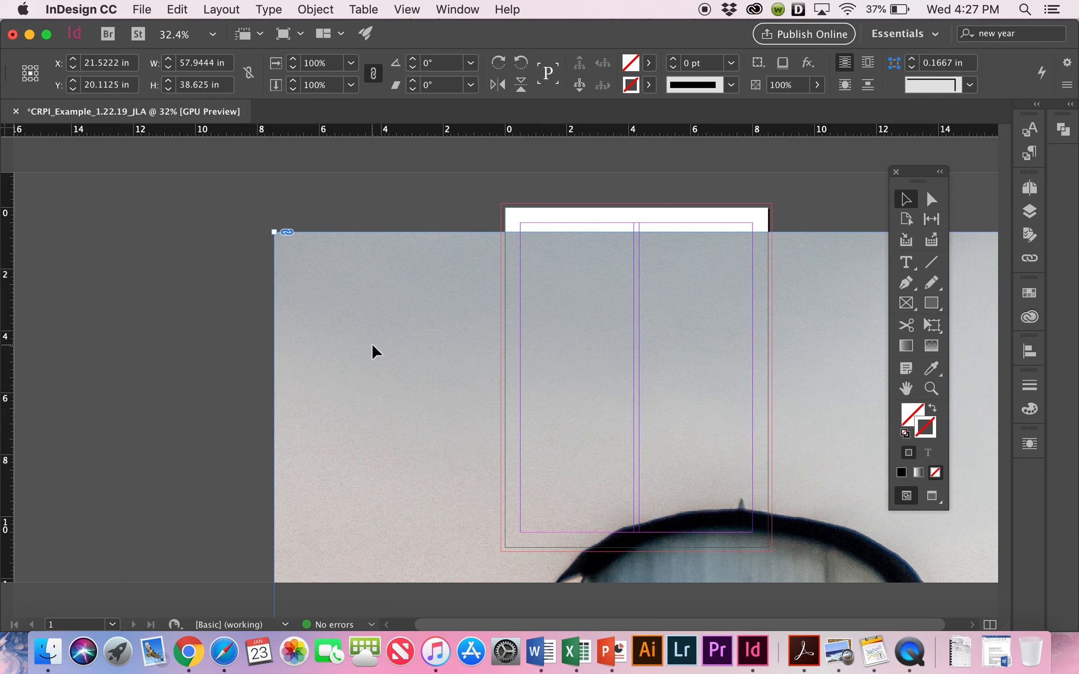
pyautogui.moveTo(336, 311); pyautogui.dragTo(202, 279)
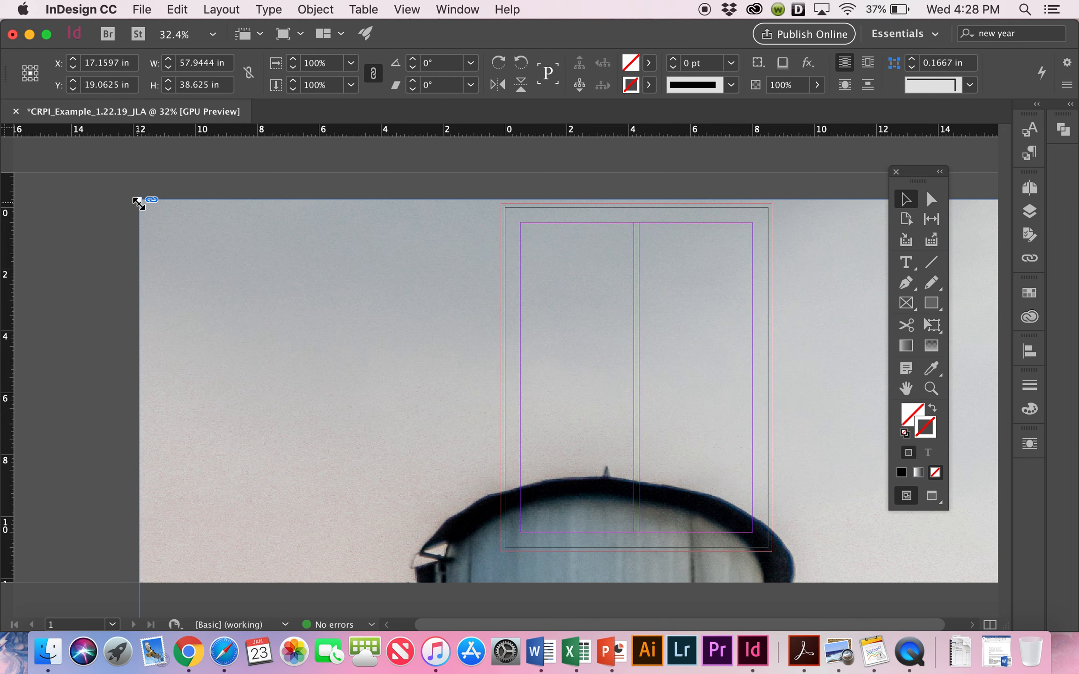
pyautogui.moveTo(139, 204); pyautogui.dragTo(524, 543)
pyautogui.moveTo(558, 522); pyautogui.dragTo(142, 265)
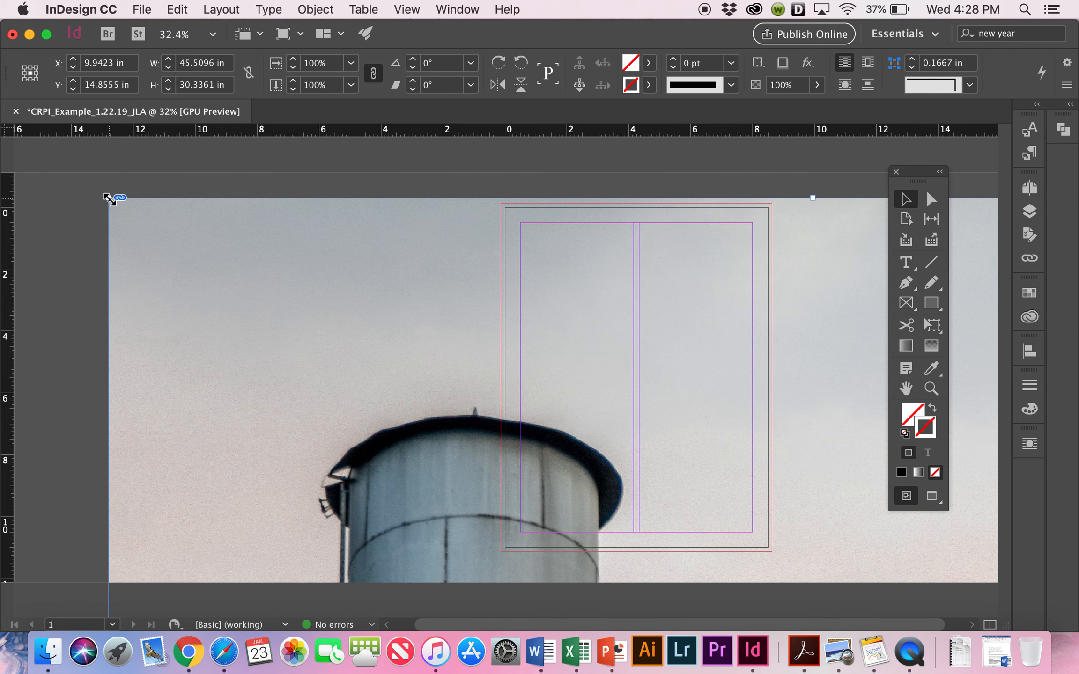
pyautogui.moveTo(108, 197); pyautogui.dragTo(132, 235)
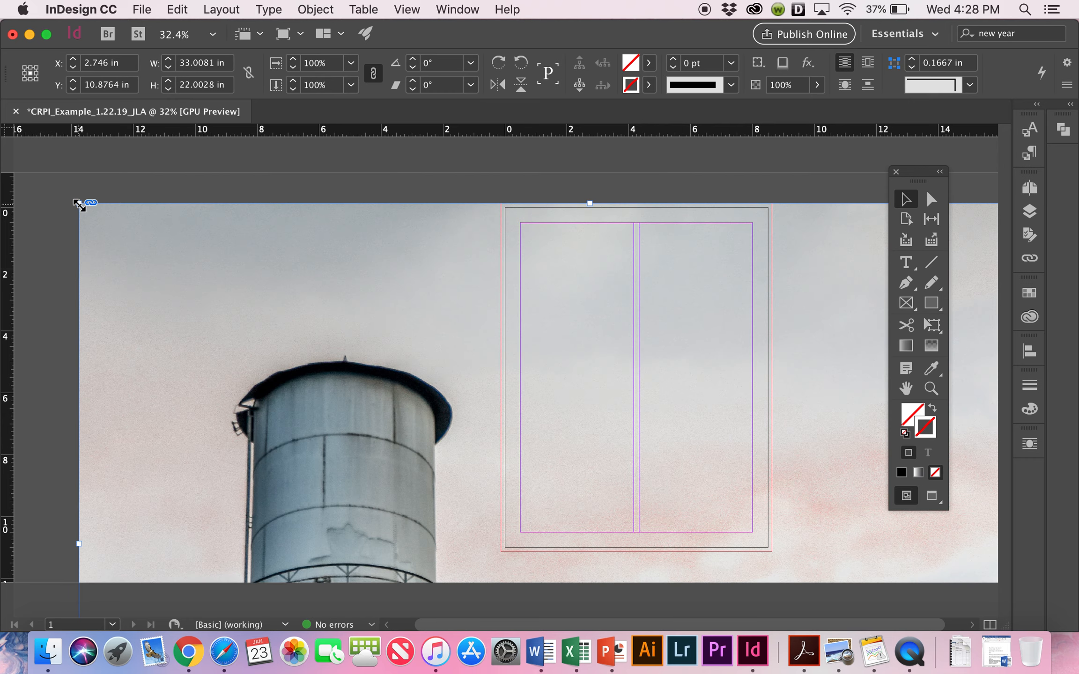
pyautogui.moveTo(79, 205); pyautogui.dragTo(198, 207)
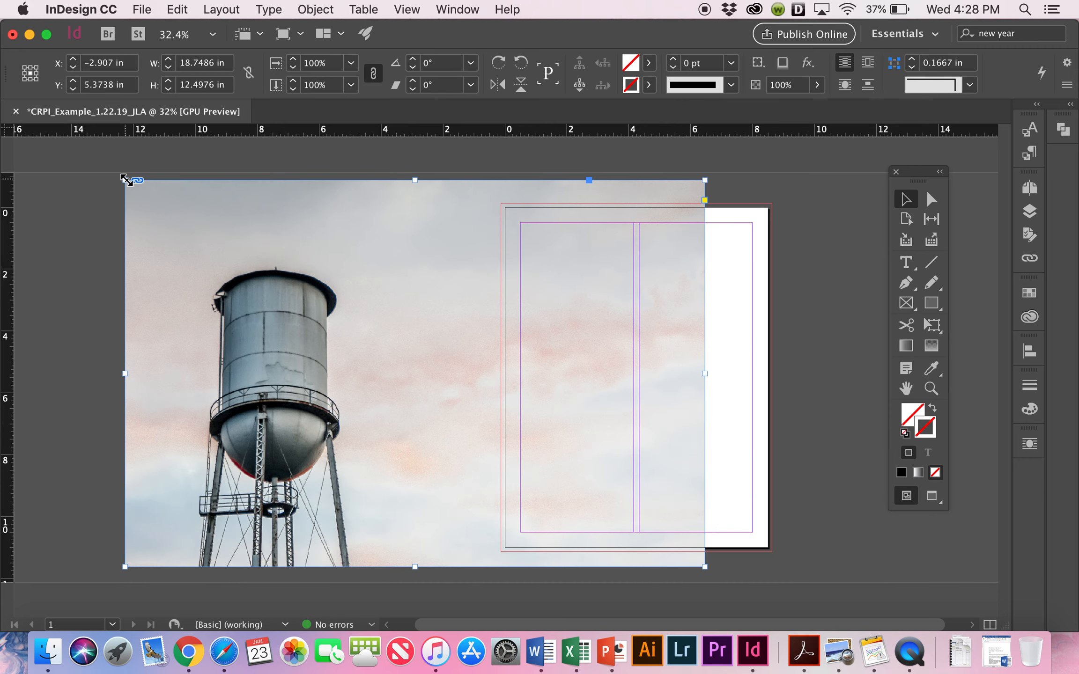
pyautogui.moveTo(126, 180); pyautogui.dragTo(435, 383)
pyautogui.moveTo(464, 431); pyautogui.dragTo(534, 251)
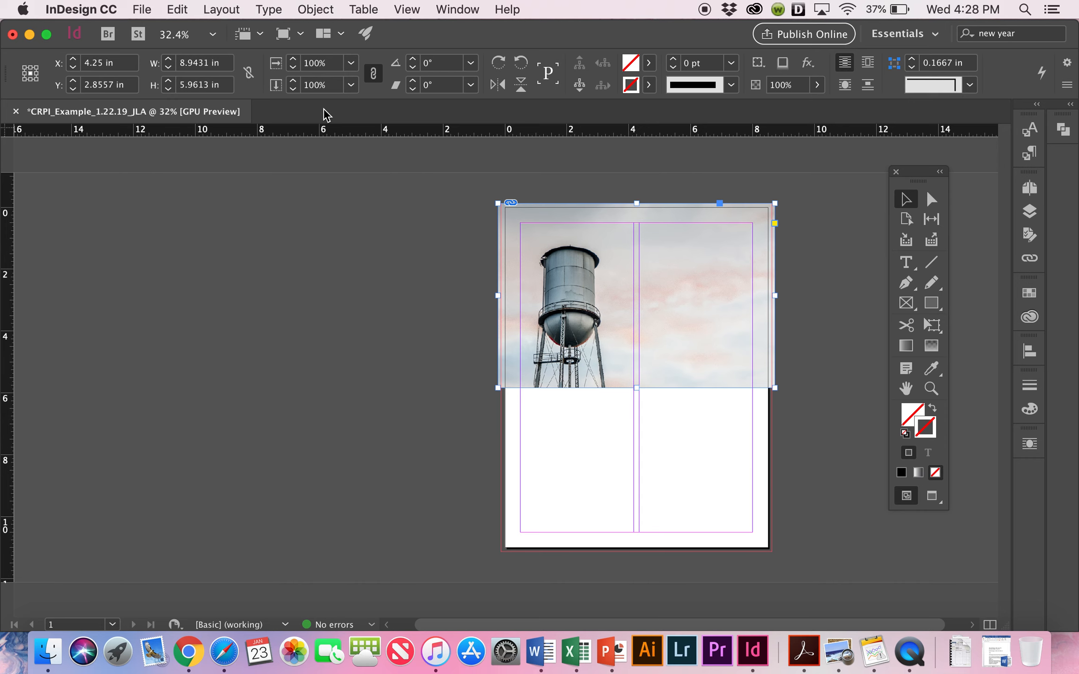
# - Add a horizontal ruler guide across the page about 5.2 in down, slightly above the picture's lower edge
pyautogui.hscroll(-1, 464, 211)
pyautogui.hscroll(1, 641, 338)
pyautogui.hscroll(1, 640, 338)
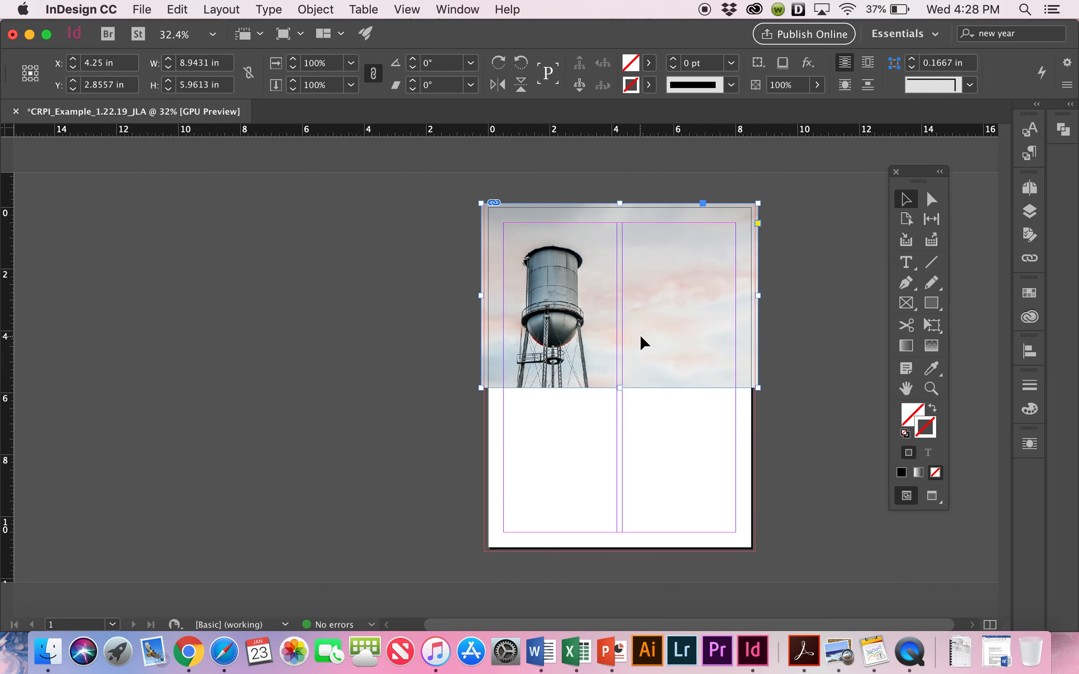
pyautogui.scroll(3, 422, 281)
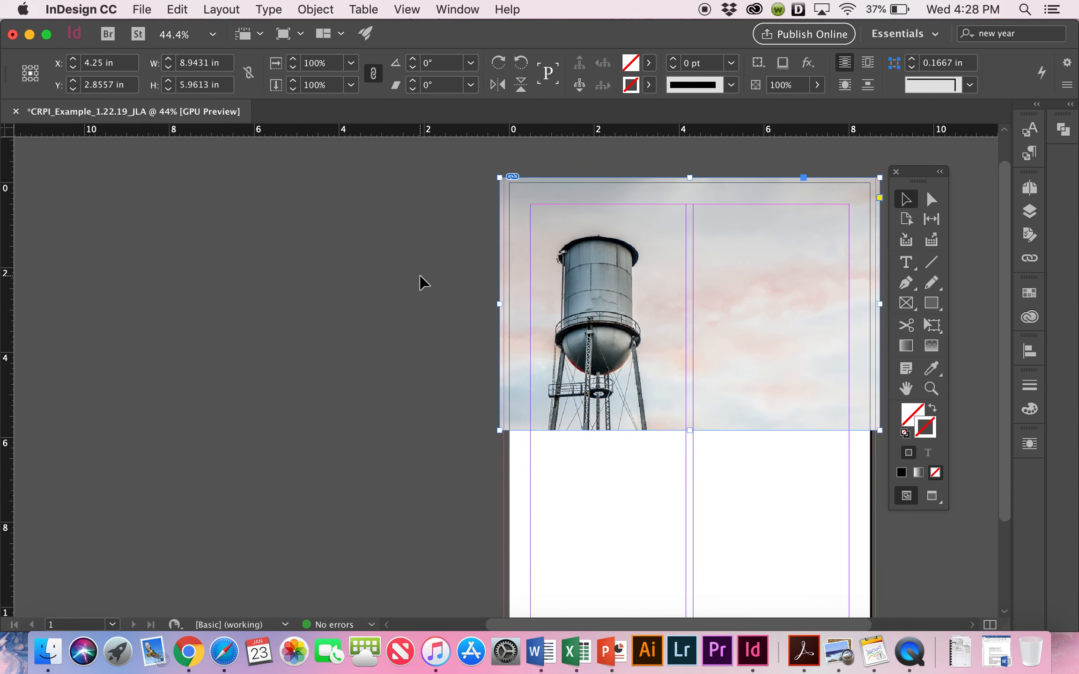
pyautogui.press('super+equal')
pyautogui.press('super+equal')
pyautogui.press('super+equal')
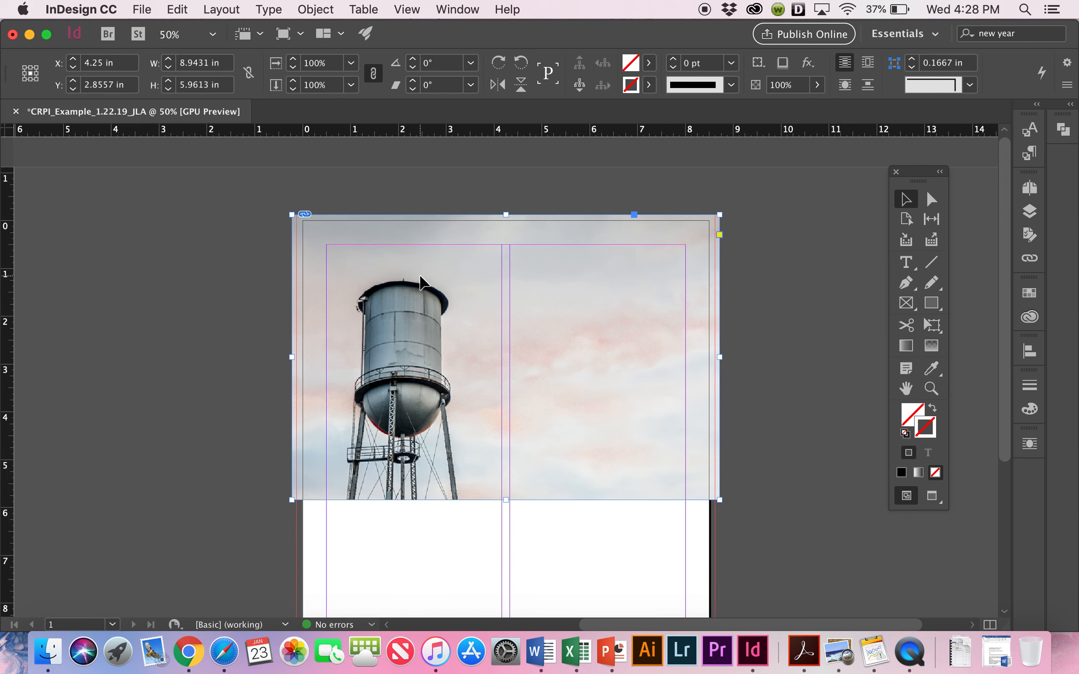
pyautogui.scroll(-3, 143, 560)
pyautogui.hscroll(-1, 142, 559)
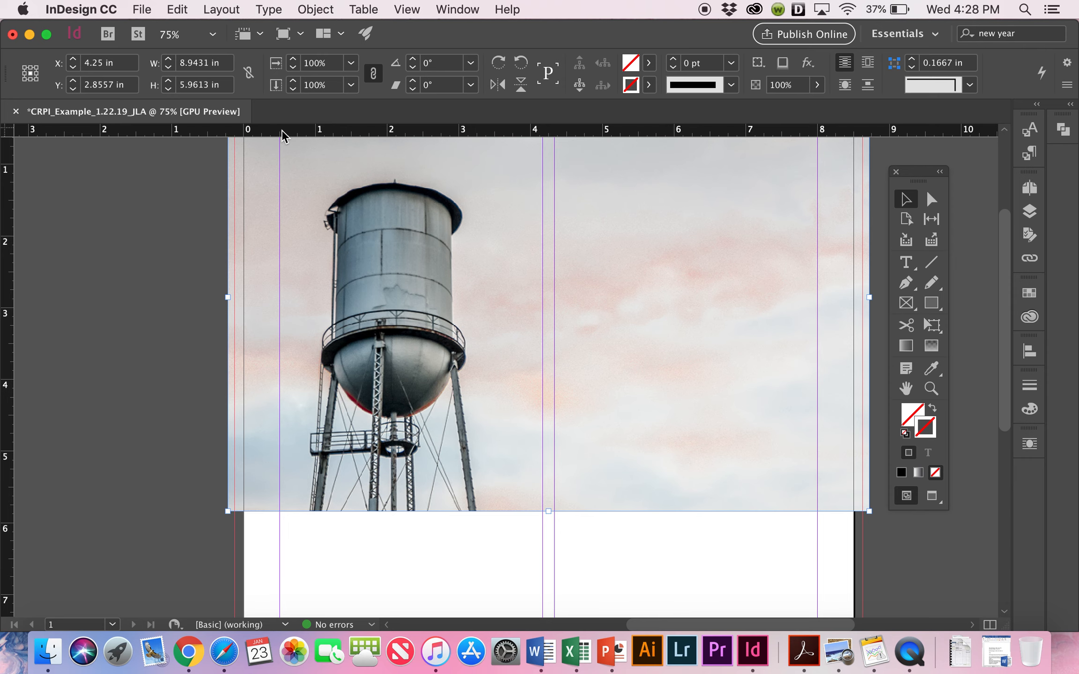
pyautogui.moveTo(285, 143); pyautogui.dragTo(274, 468)
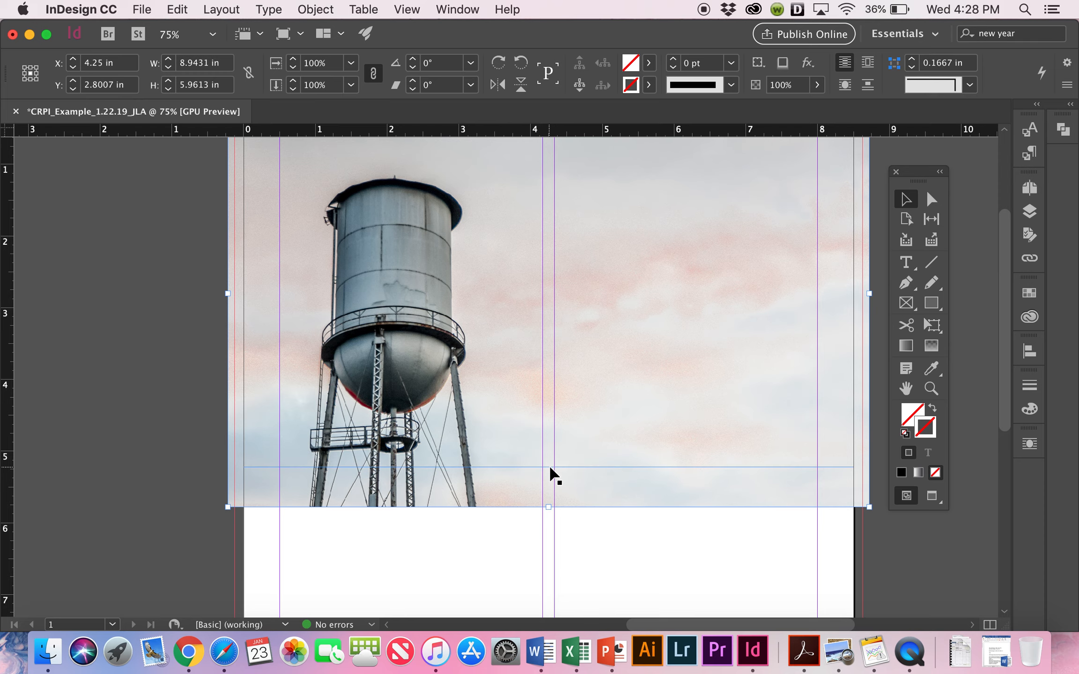
# - Move the picture up until its lower edge meets the horizontal guide, keeping it centred on the page, and deselect it
pyautogui.scroll(2, 440, 407)
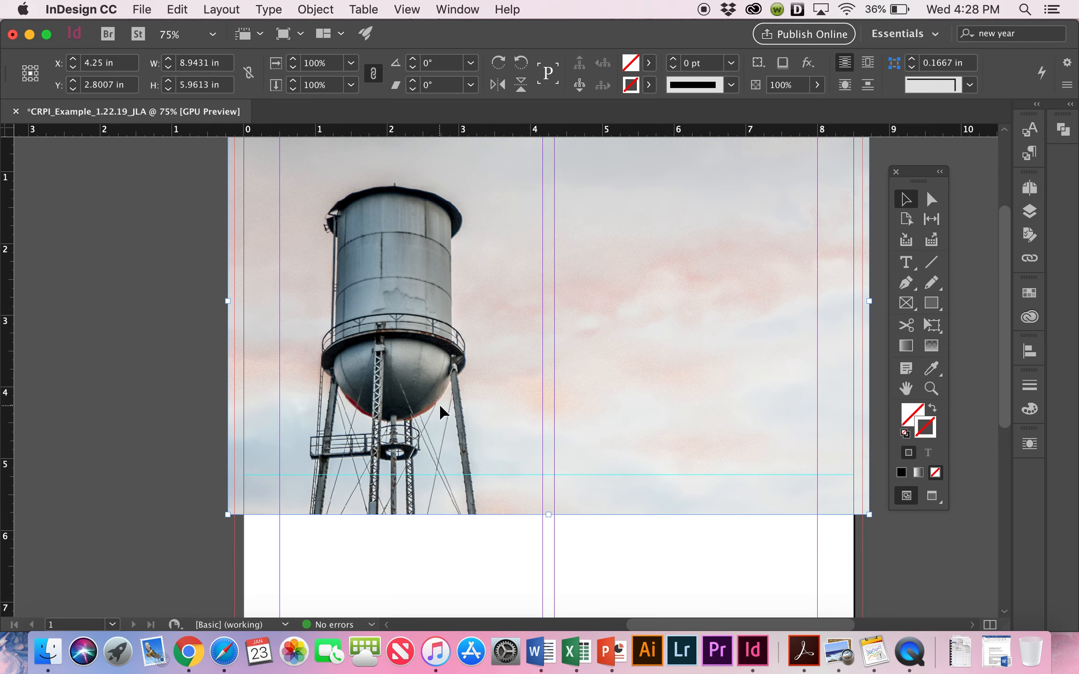
pyautogui.scroll(1, 440, 407)
pyautogui.scroll(-3, 440, 407)
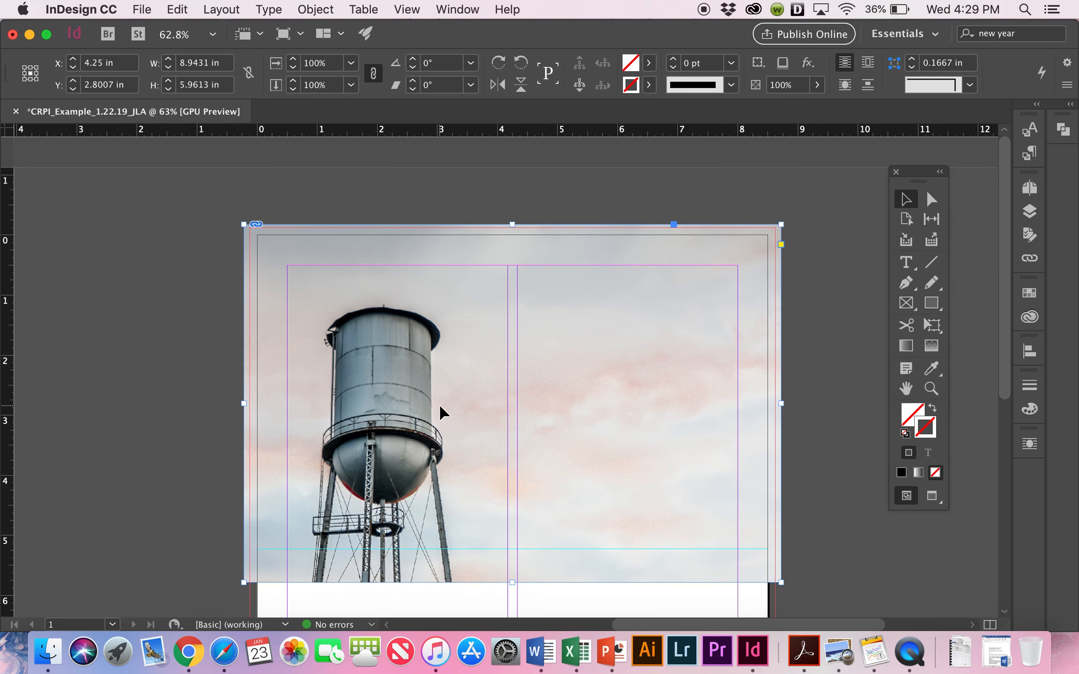
pyautogui.press('Up')
pyautogui.press('Up')
pyautogui.press('Up')
pyautogui.press('Up')
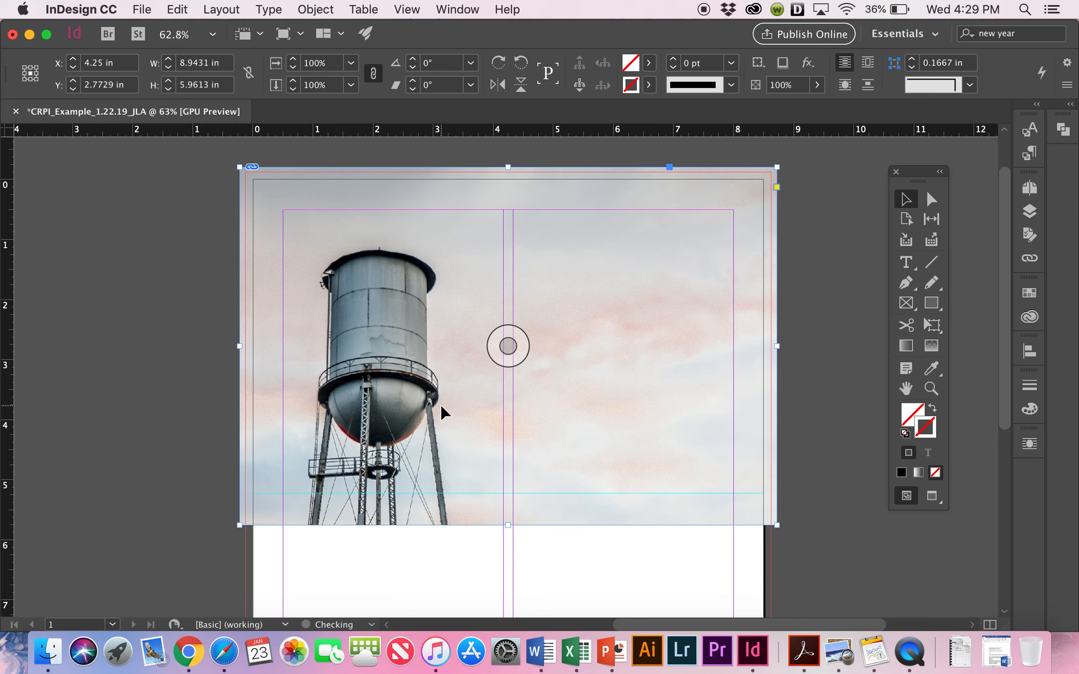
pyautogui.moveTo(465, 409); pyautogui.dragTo(463, 378)
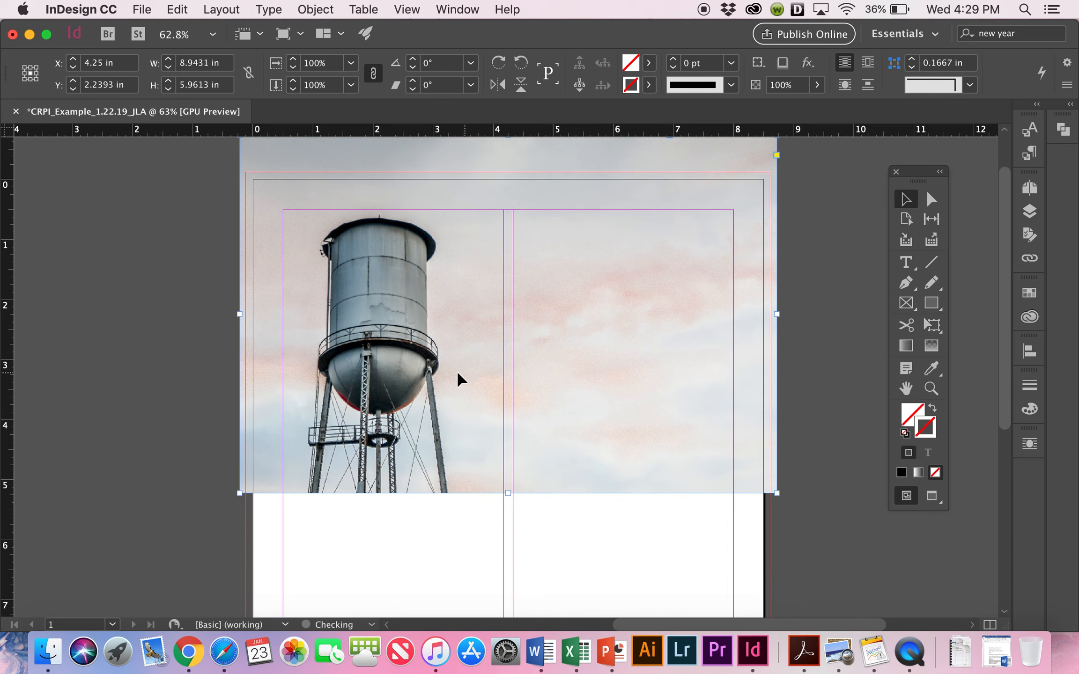
pyautogui.click(162, 433)
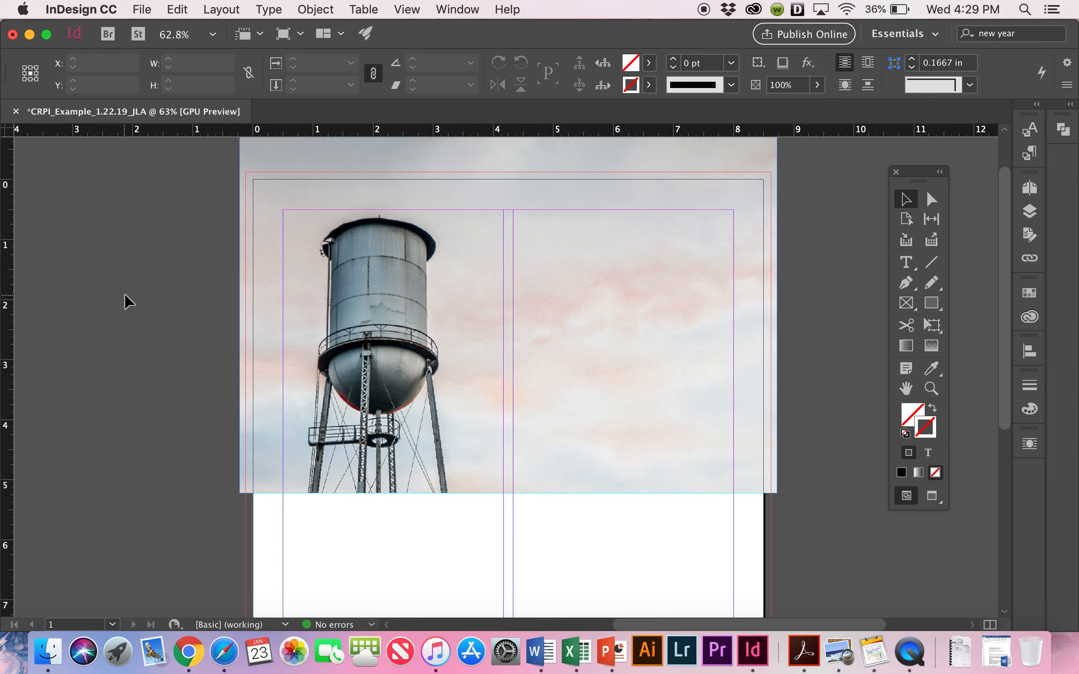
# - Create a text frame about 1.3 in high just below the picture, spanning both columns from margin to margin
pyautogui.click(906, 263)
pyautogui.scroll(-5, 492, 467)
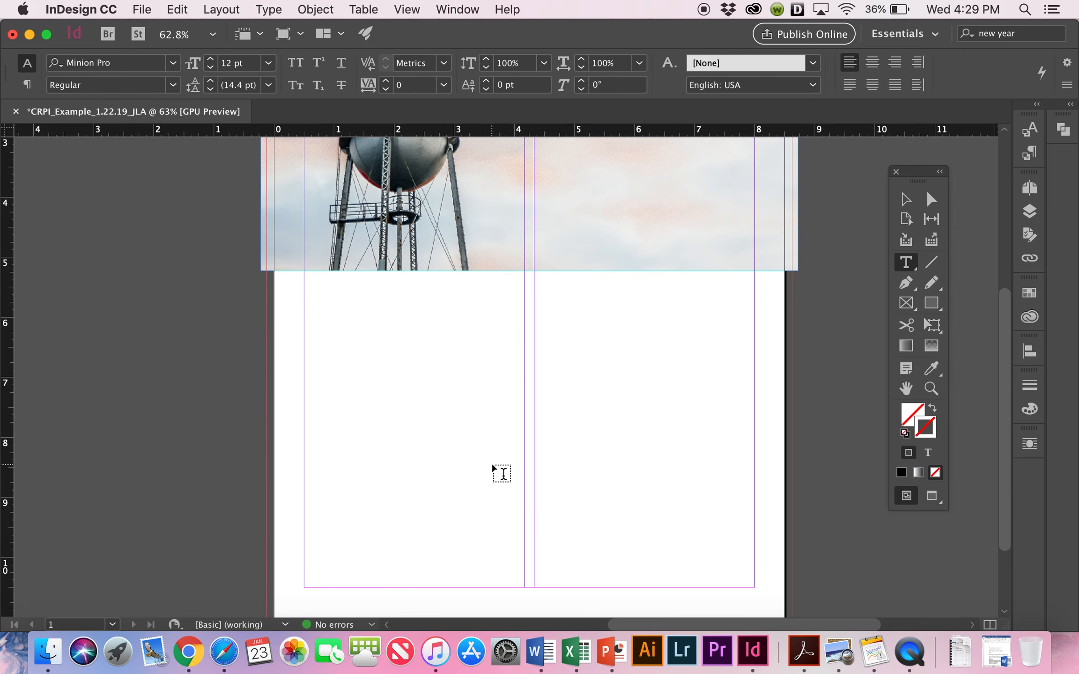
pyautogui.moveTo(308, 278); pyautogui.dragTo(758, 357)
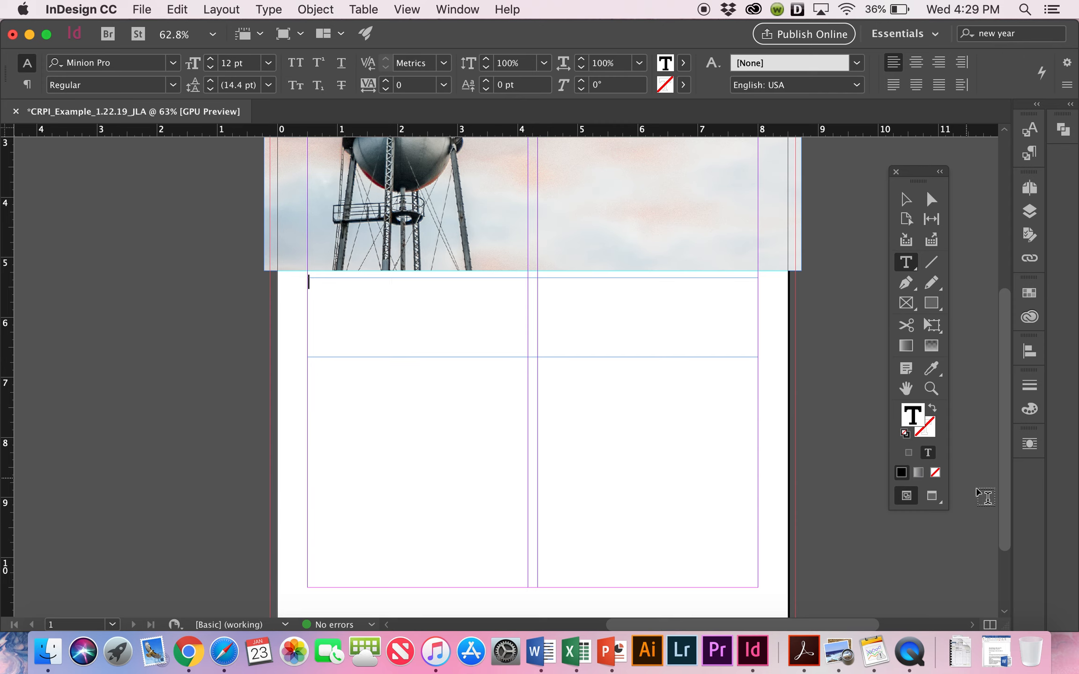
# - Copy the title line "2019 Georgia's Rural Center Photo Contest begins Jan. 25" from the Word document and paste it into the InDesign text frame
pyautogui.click(991, 656)
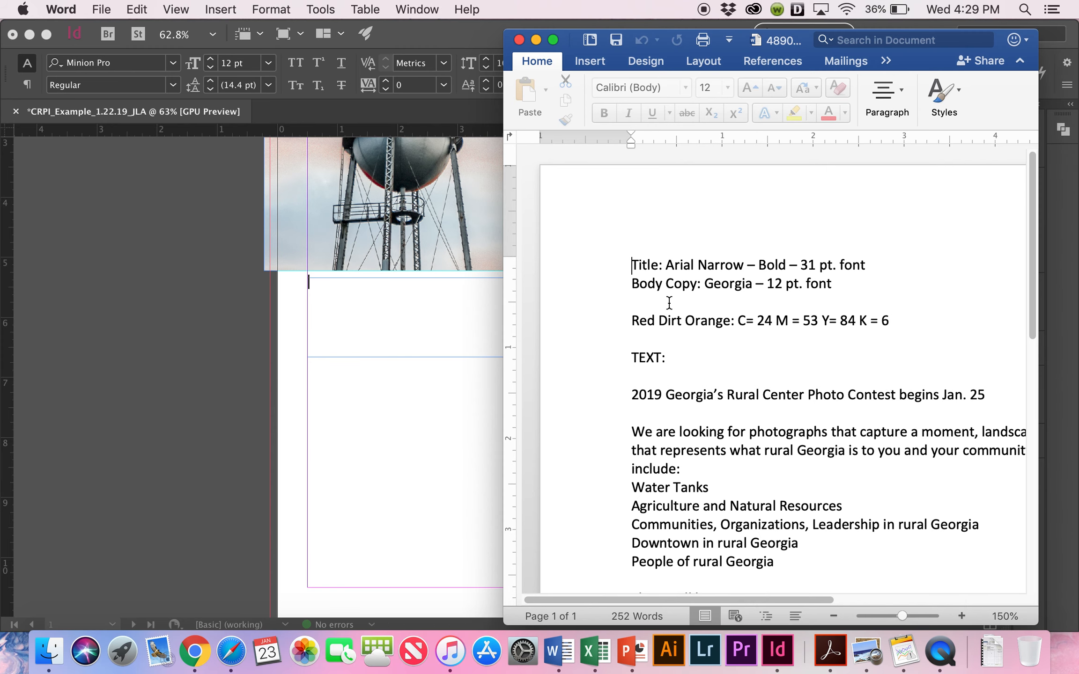
pyautogui.moveTo(630, 379); pyautogui.dragTo(980, 377)
pyautogui.press('super+c')
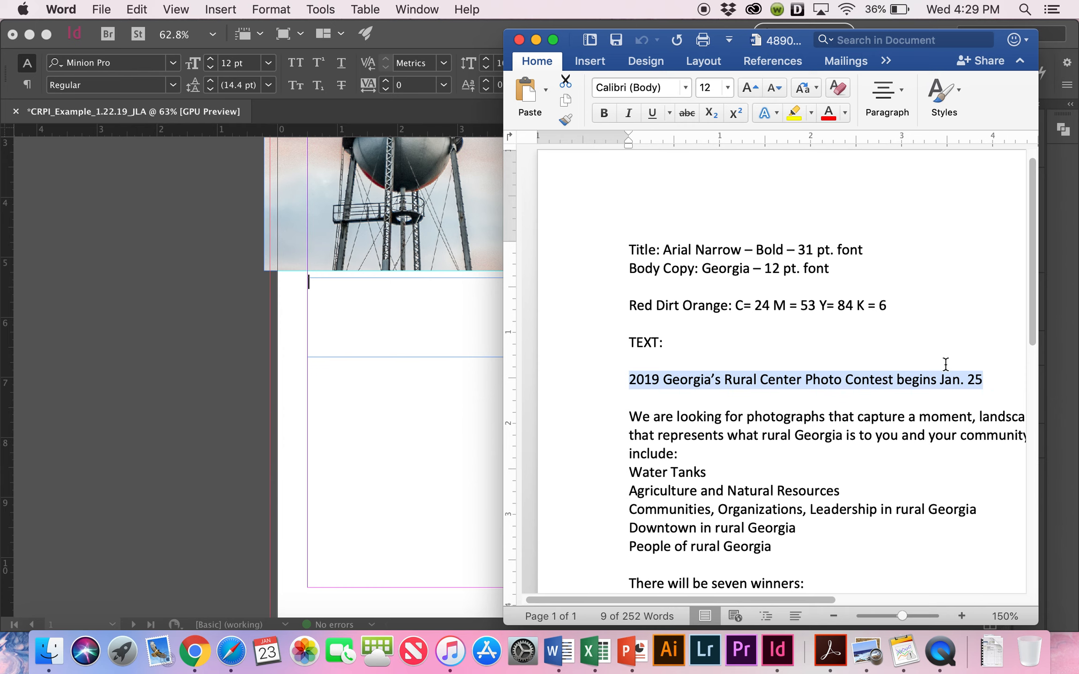
pyautogui.click(365, 330)
pyautogui.press('super+v')
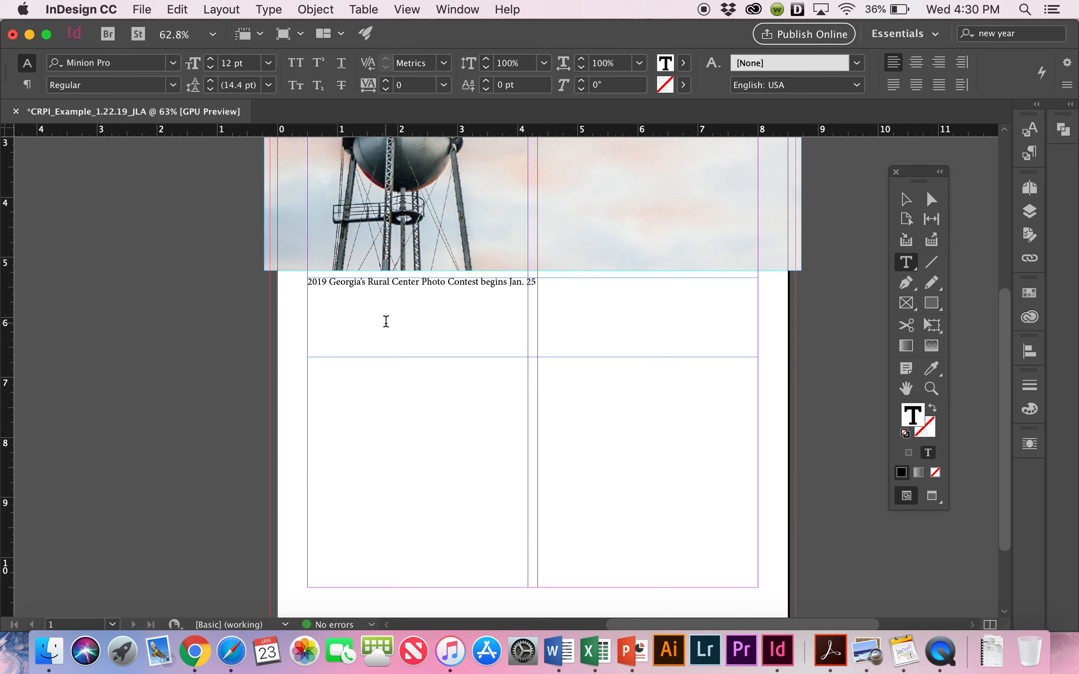
# - Set all of the title text to Arial Narrow in the Bold style
pyautogui.moveTo(536, 282); pyautogui.dragTo(351, 268)
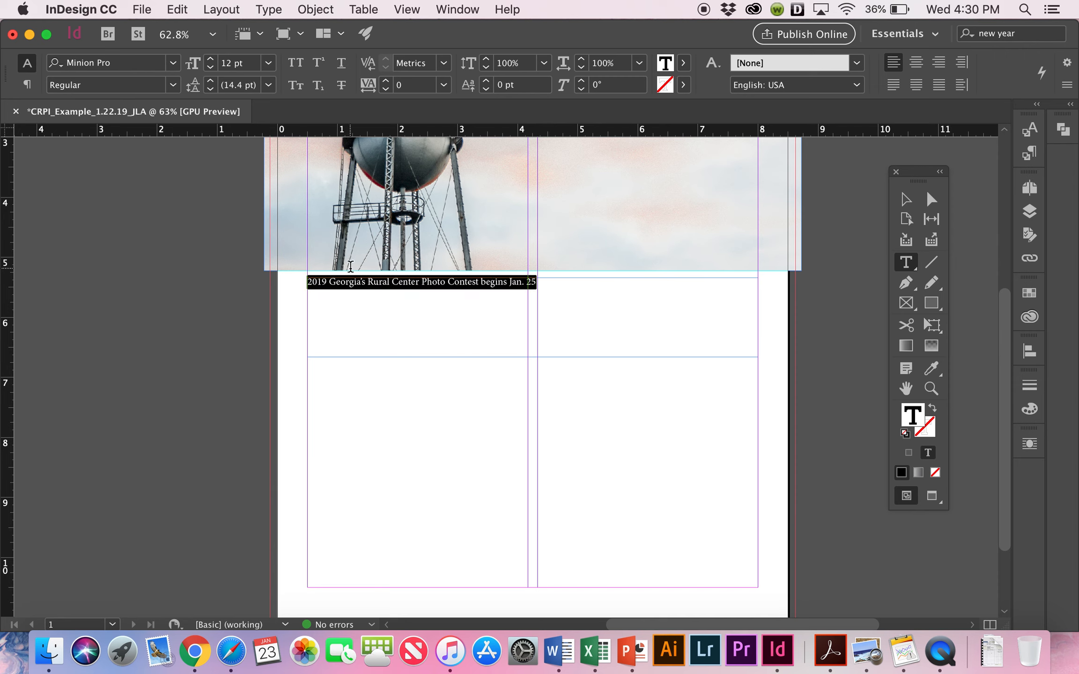
pyautogui.click(372, 280)
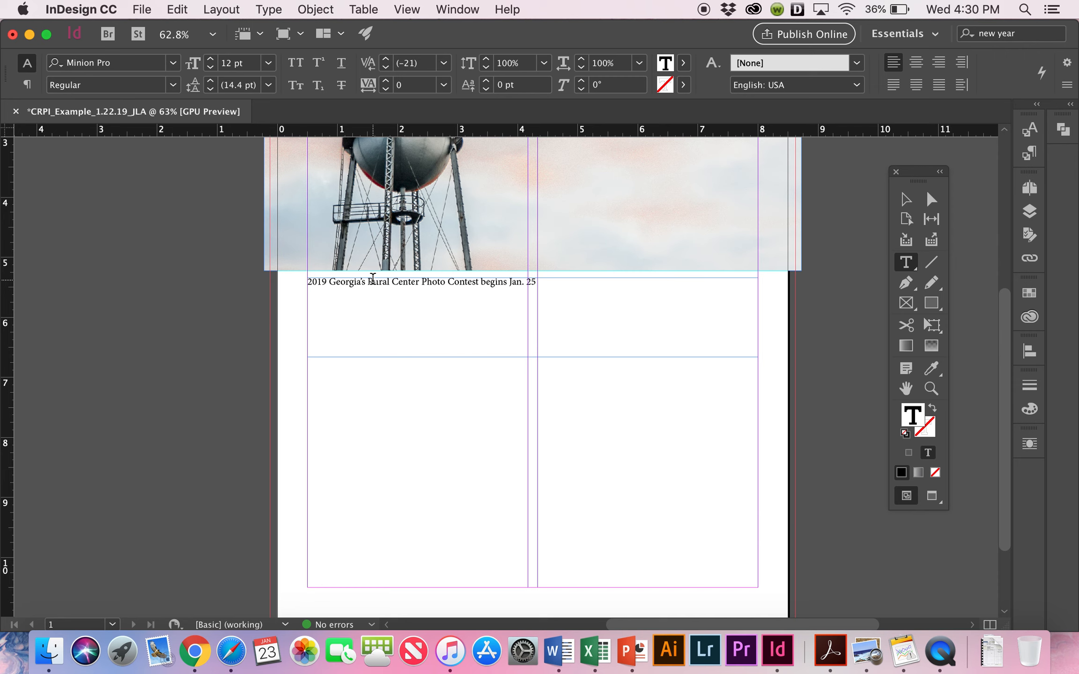
pyautogui.press('super+a')
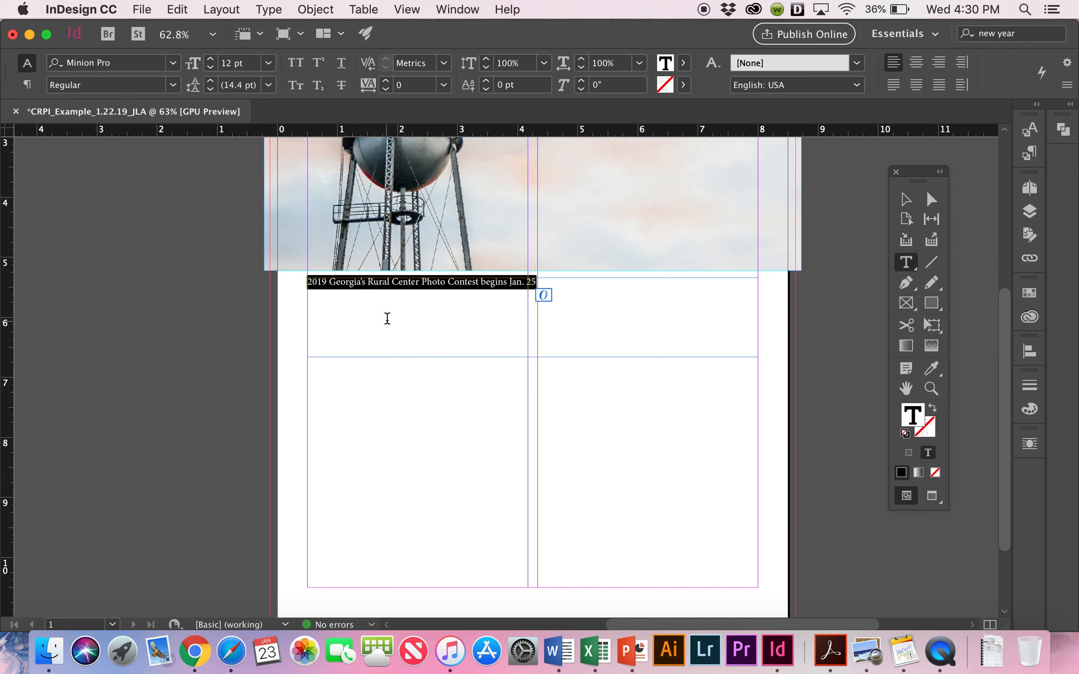
pyautogui.click(173, 63)
pyautogui.scroll(15, 206, 186)
pyautogui.scroll(10, 206, 188)
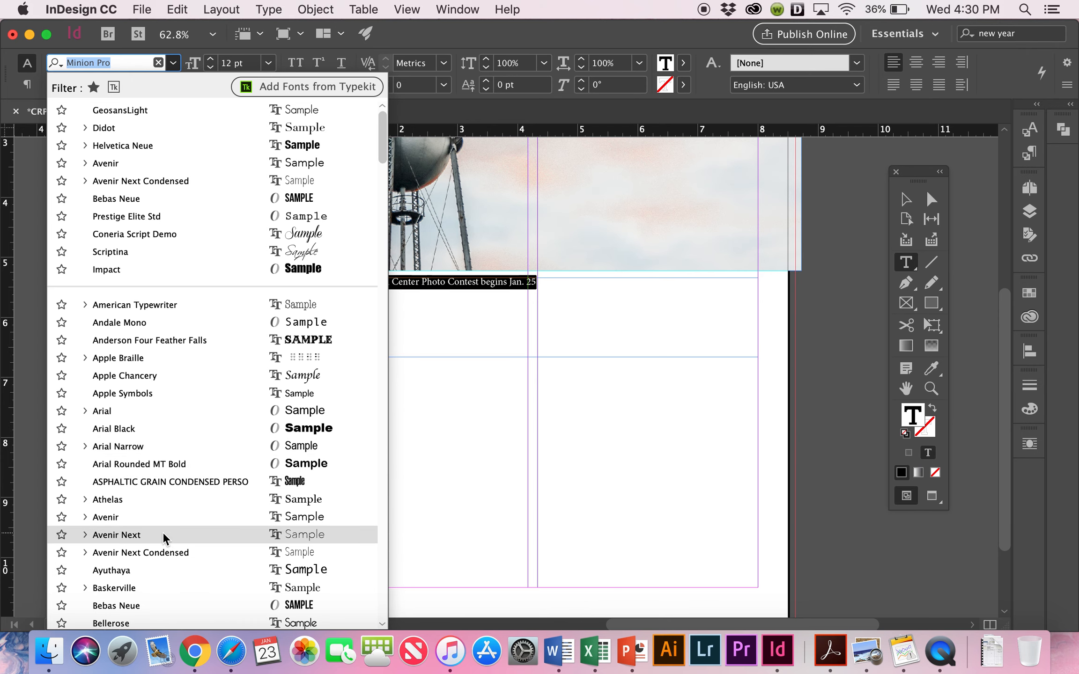
pyautogui.click(124, 450)
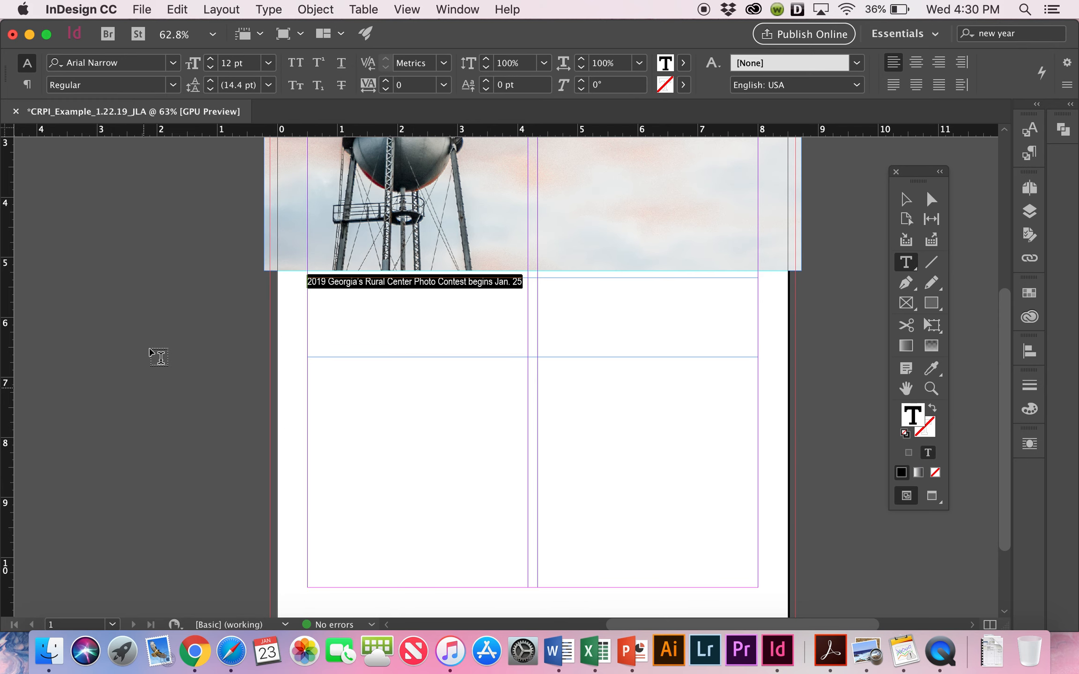
pyautogui.click(174, 85)
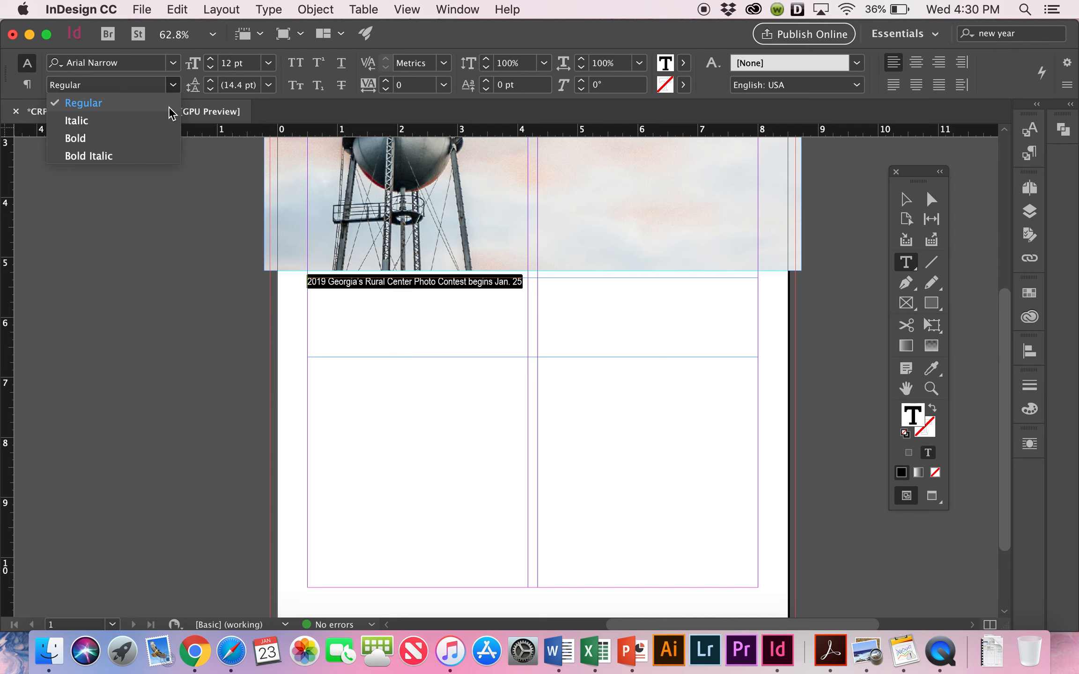
pyautogui.click(162, 140)
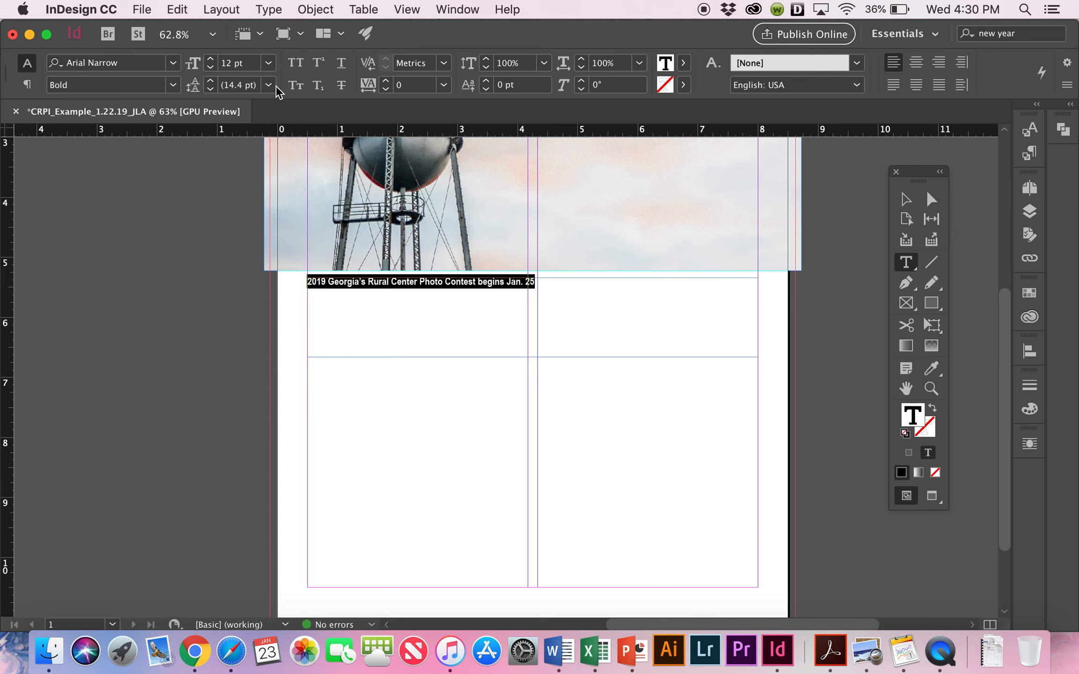
# - Set the title's font size to 31 pt and fit its frame's height to the text
pyautogui.click(231, 65)
pyautogui.press('BackSpace')
pyautogui.press('BackSpace')
pyautogui.write('31')
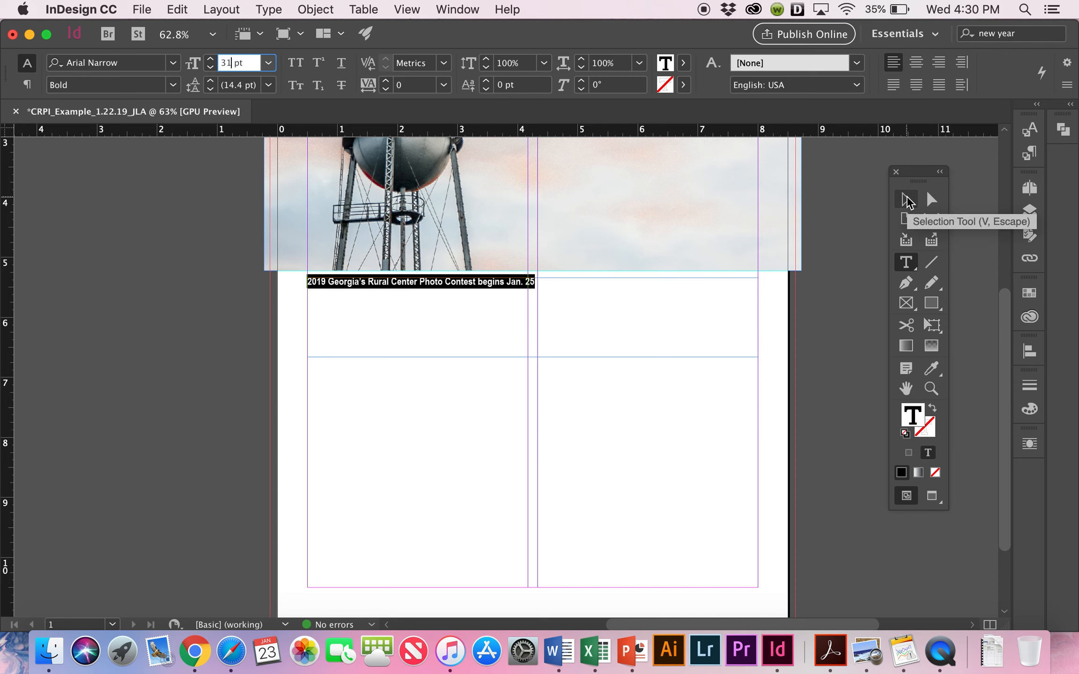
pyautogui.click(907, 202)
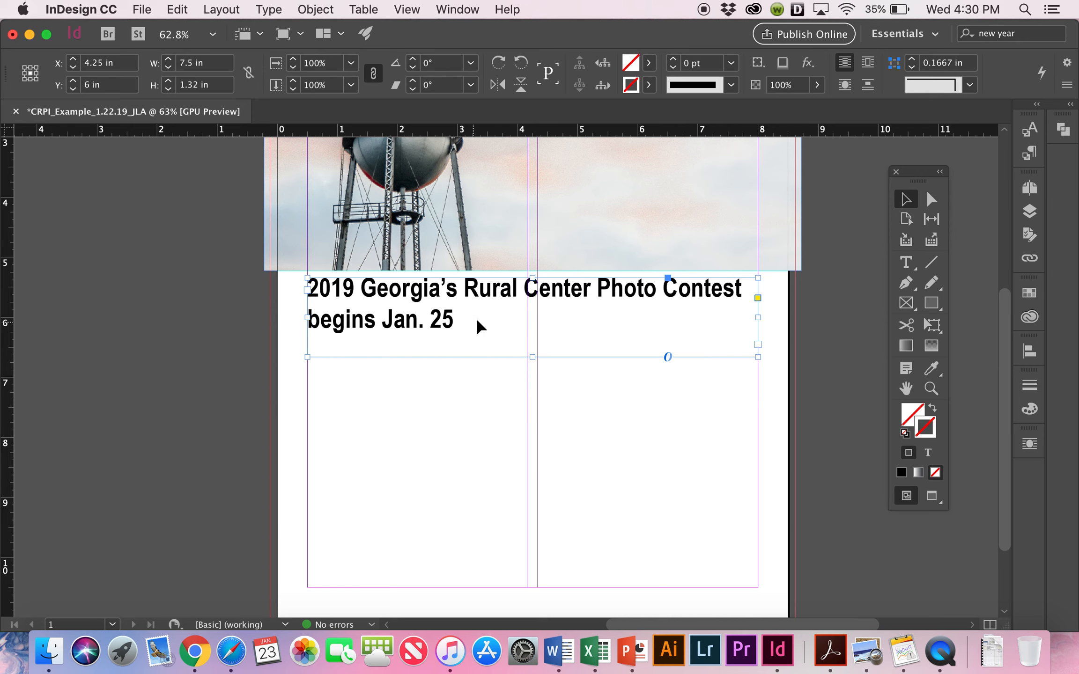
pyautogui.doubleClick(533, 360)
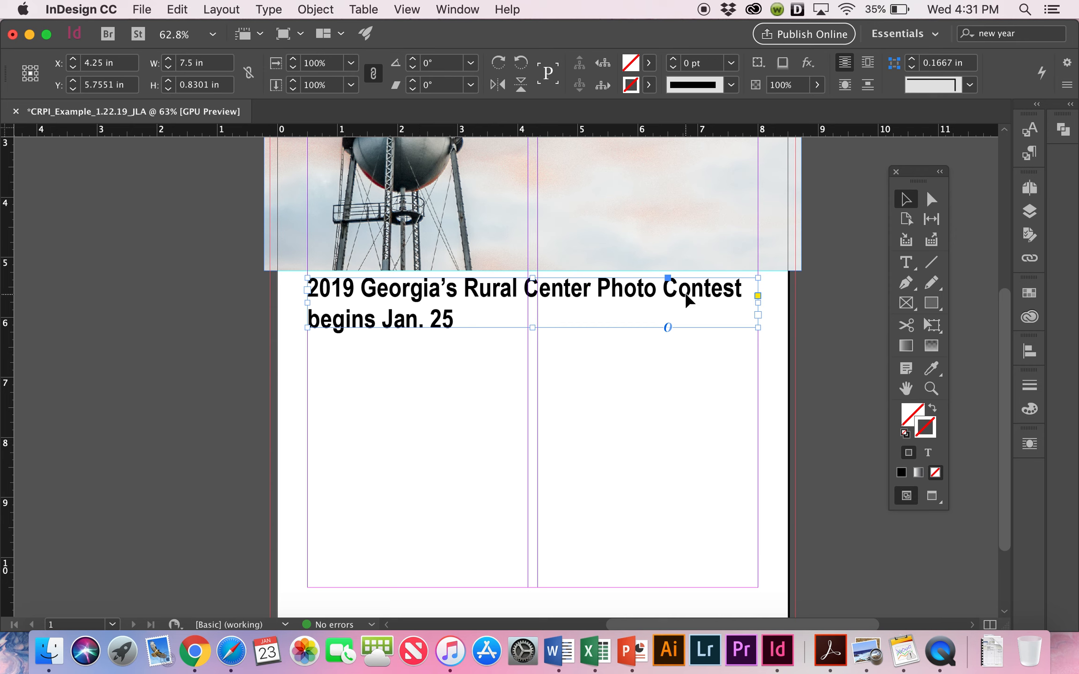
# - Turn off hyphenation for the title frame's paragraph, and return to the character formatting options
pyautogui.click(906, 262)
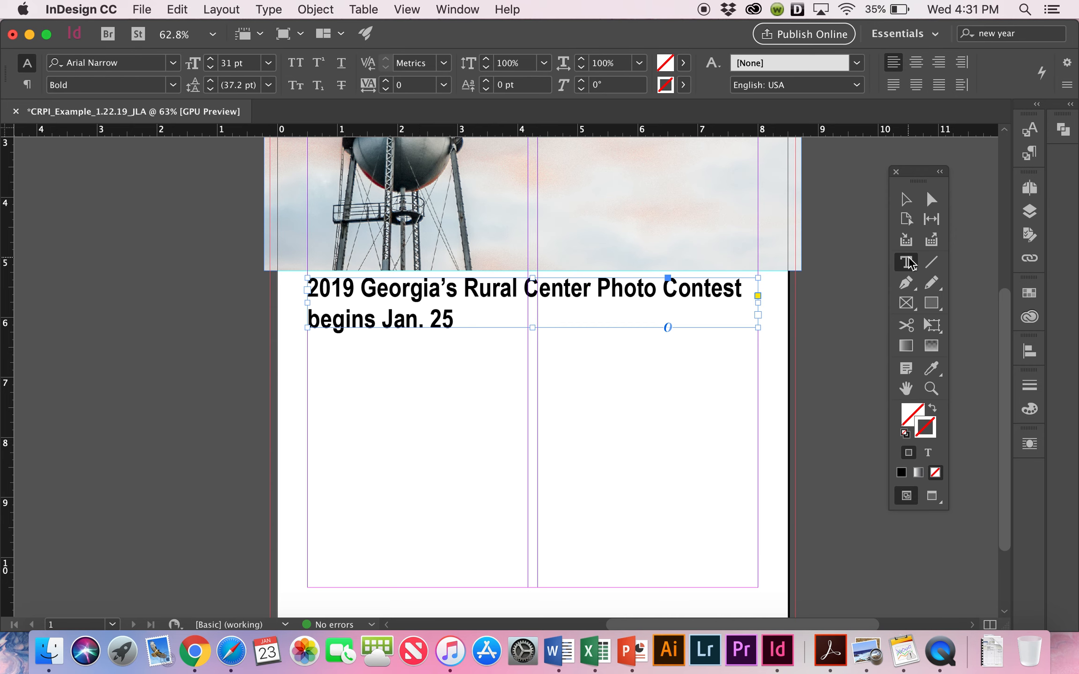
pyautogui.click(25, 87)
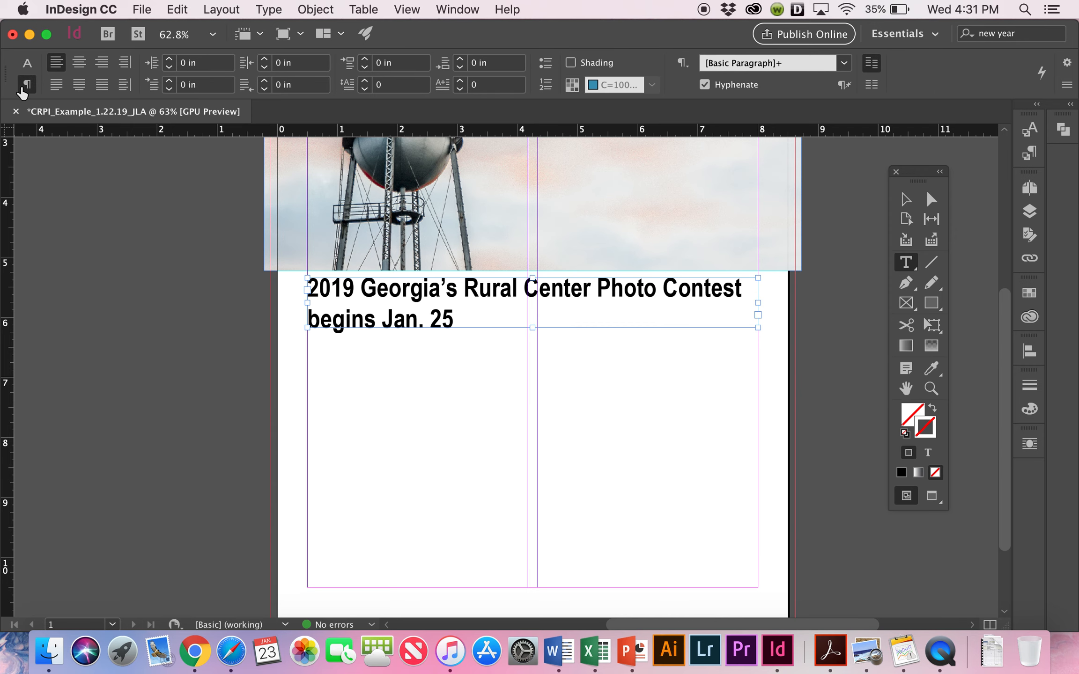
pyautogui.click(704, 85)
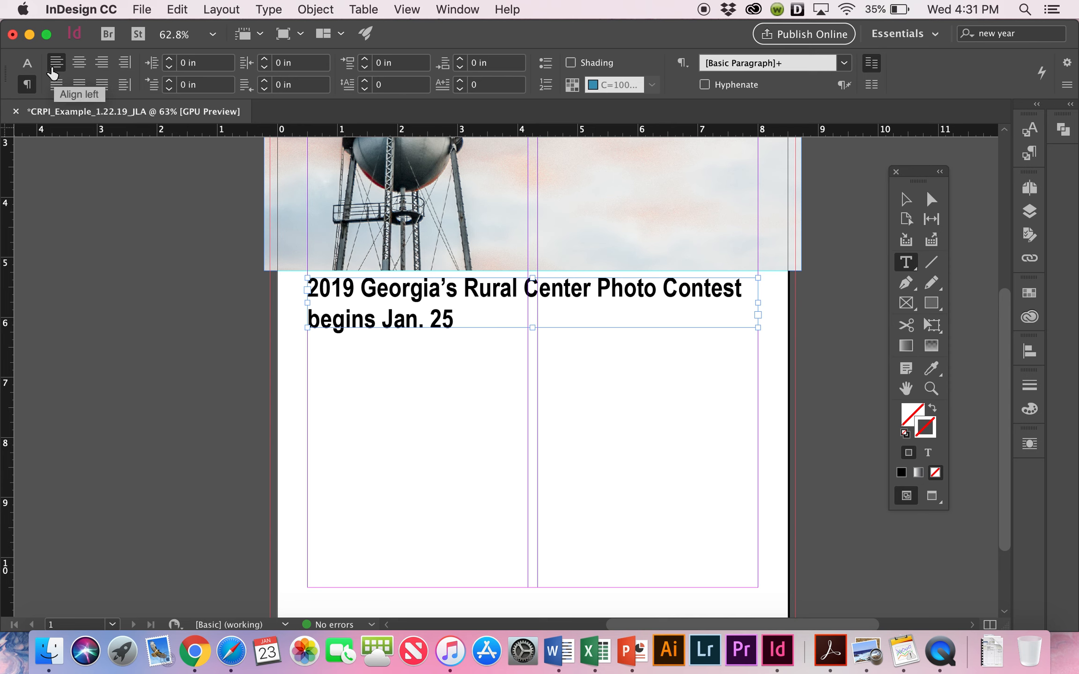
pyautogui.click(26, 63)
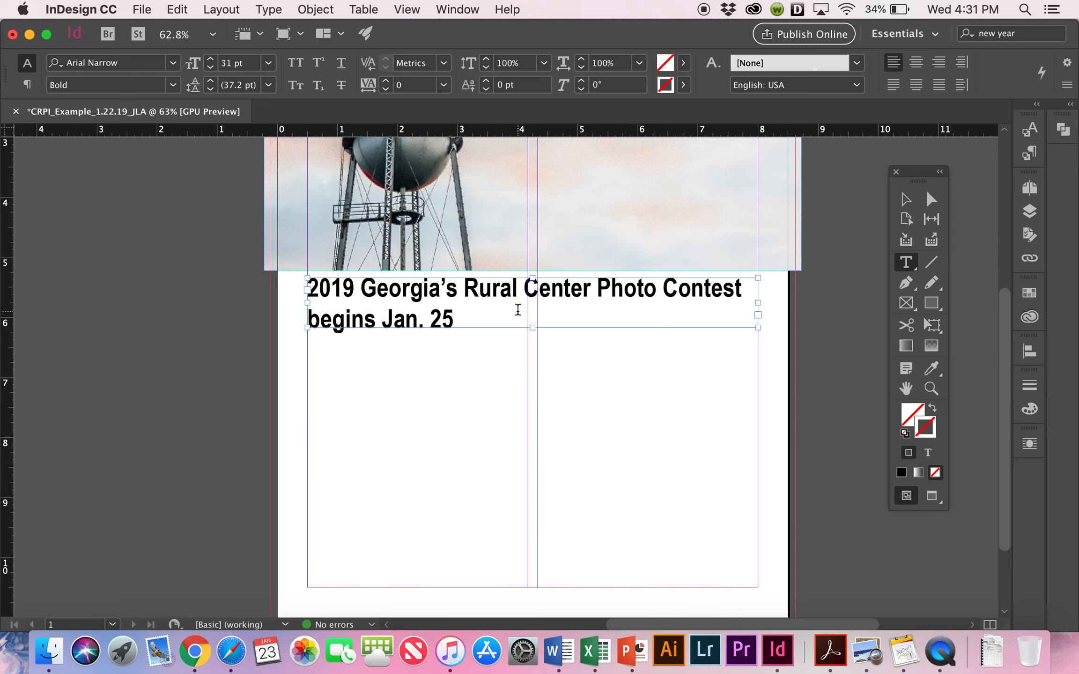
# - Create two text frames about 3.67 in wide and 4.2 in high below the title, one filling each column down to the bottom margin
pyautogui.scroll(-1, 517, 309)
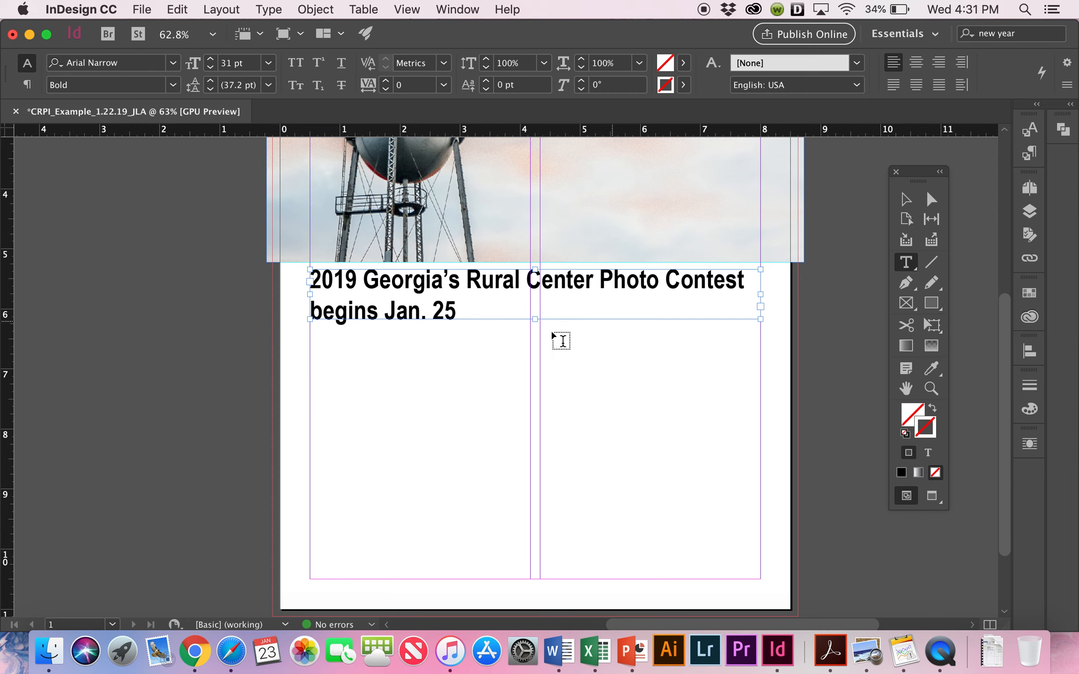
pyautogui.scroll(-1, 429, 401)
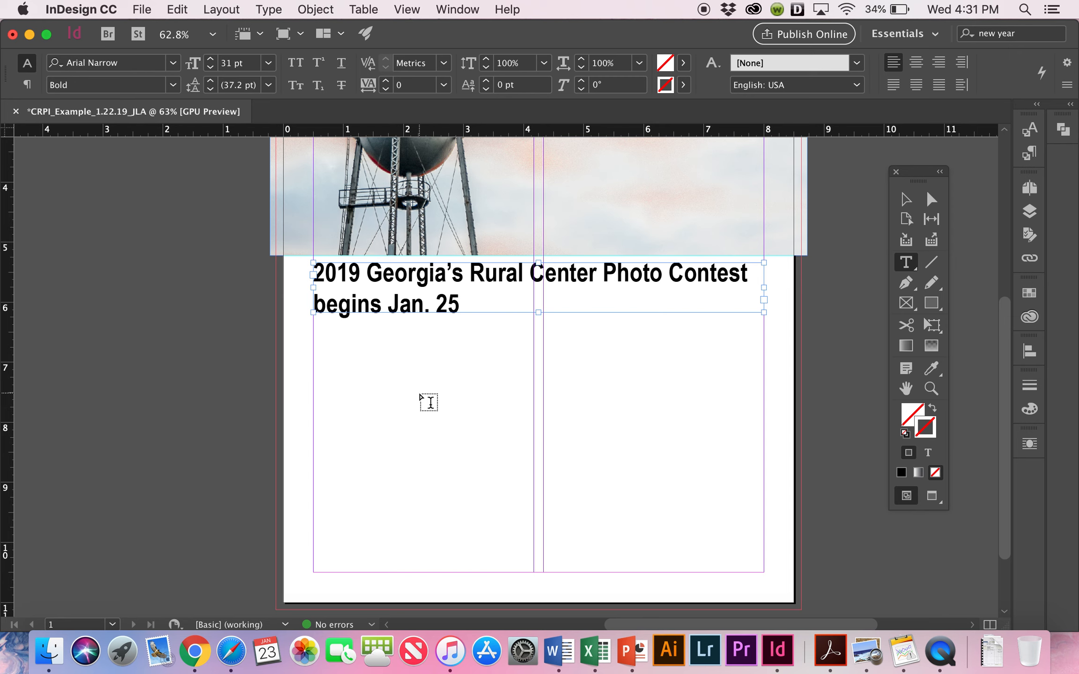
pyautogui.moveTo(313, 322); pyautogui.dragTo(532, 569)
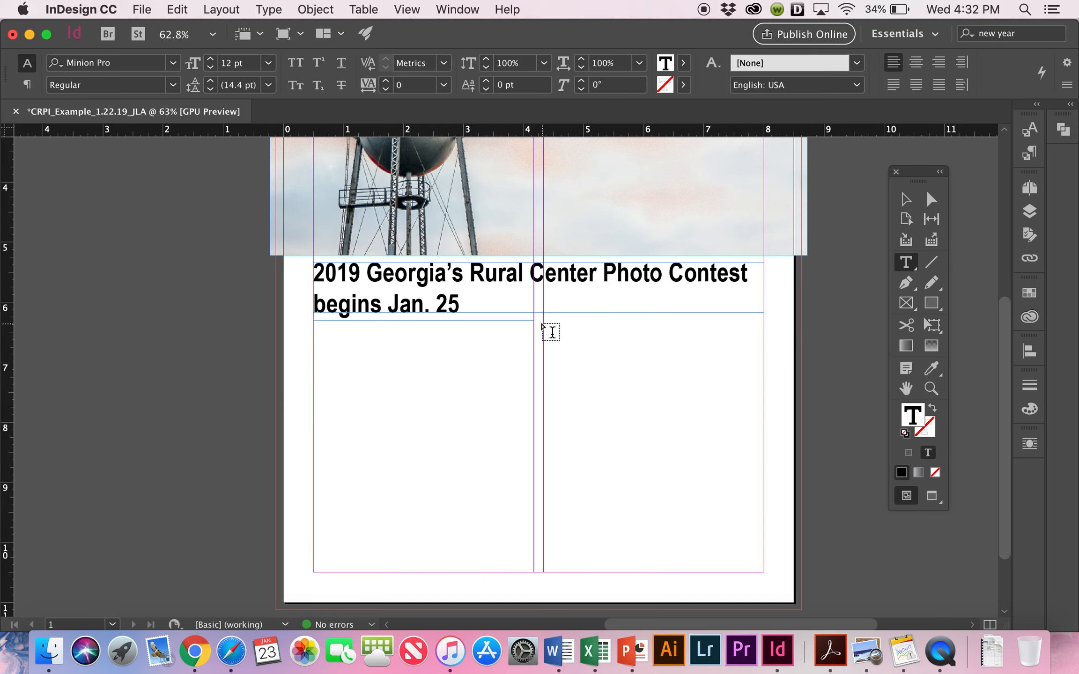
pyautogui.moveTo(543, 323); pyautogui.dragTo(762, 570)
# - Copy all the body text below the title from the Word document and paste it into the left column's text frame
pyautogui.click(381, 338)
pyautogui.click(559, 651)
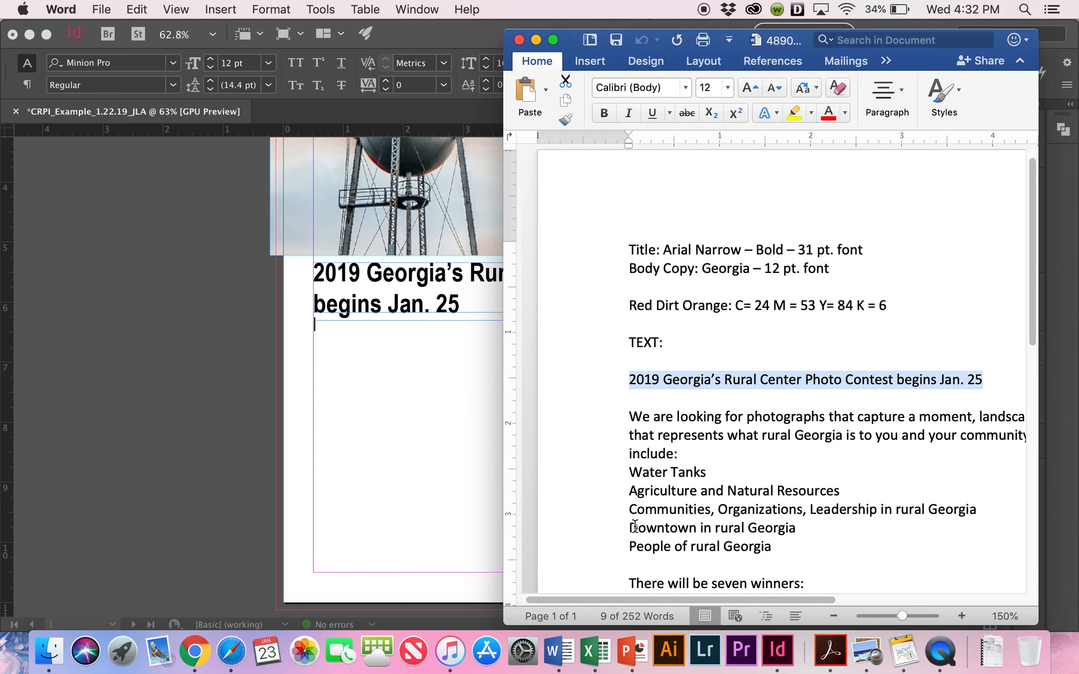
pyautogui.scroll(-4, 635, 527)
pyautogui.moveTo(600, 330); pyautogui.dragTo(731, 555)
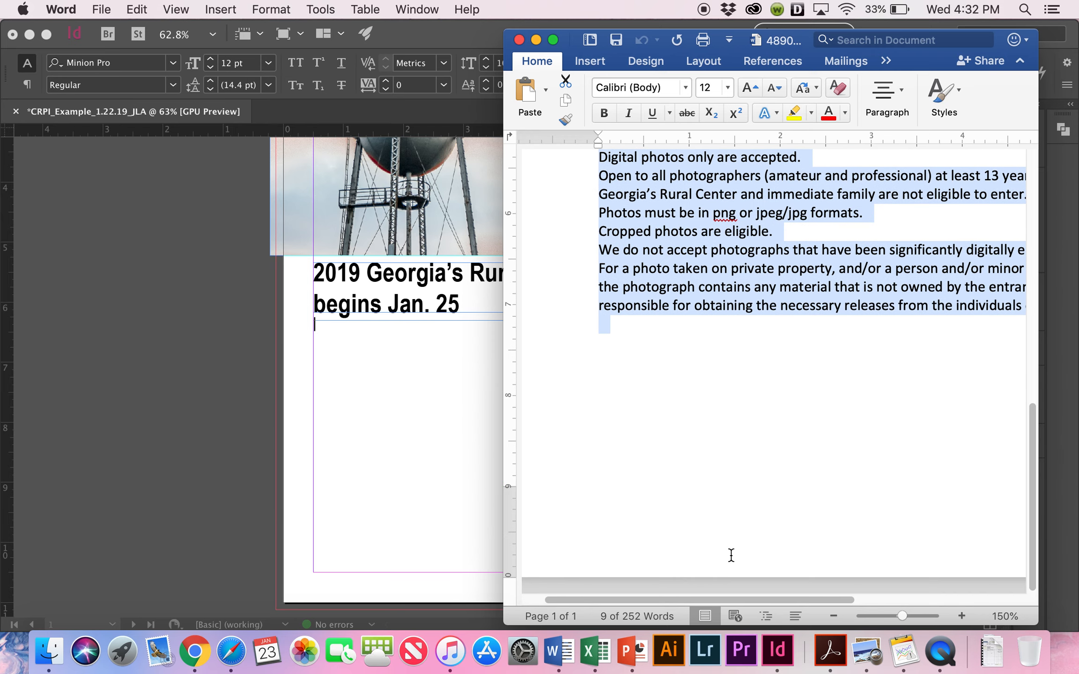
pyautogui.click(371, 398)
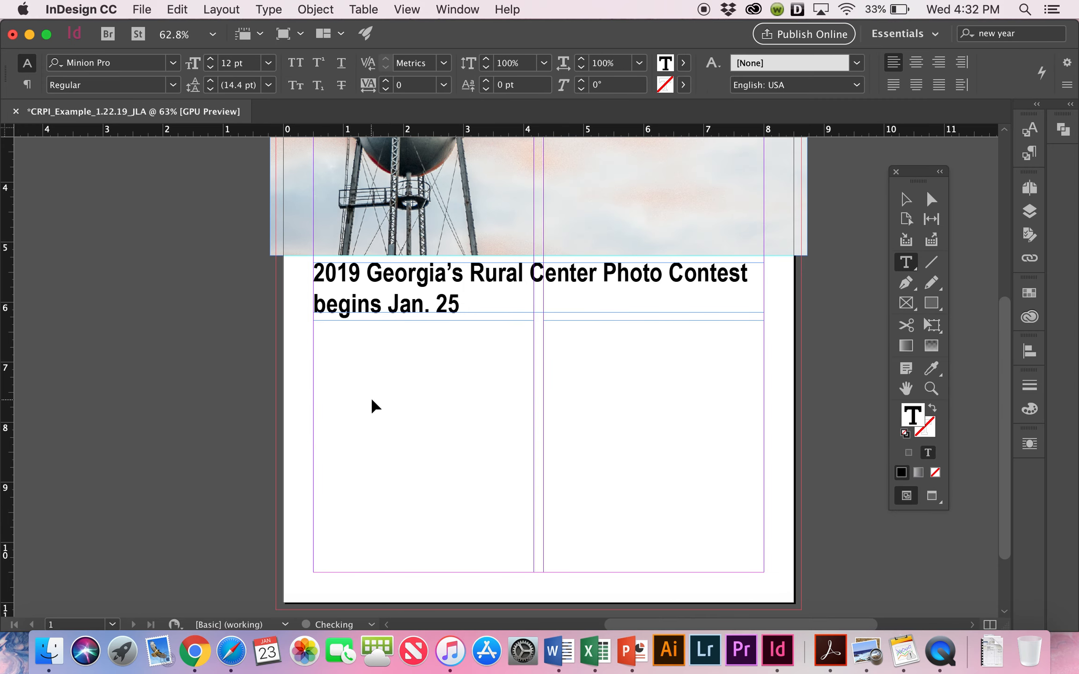
pyautogui.press('super+v')
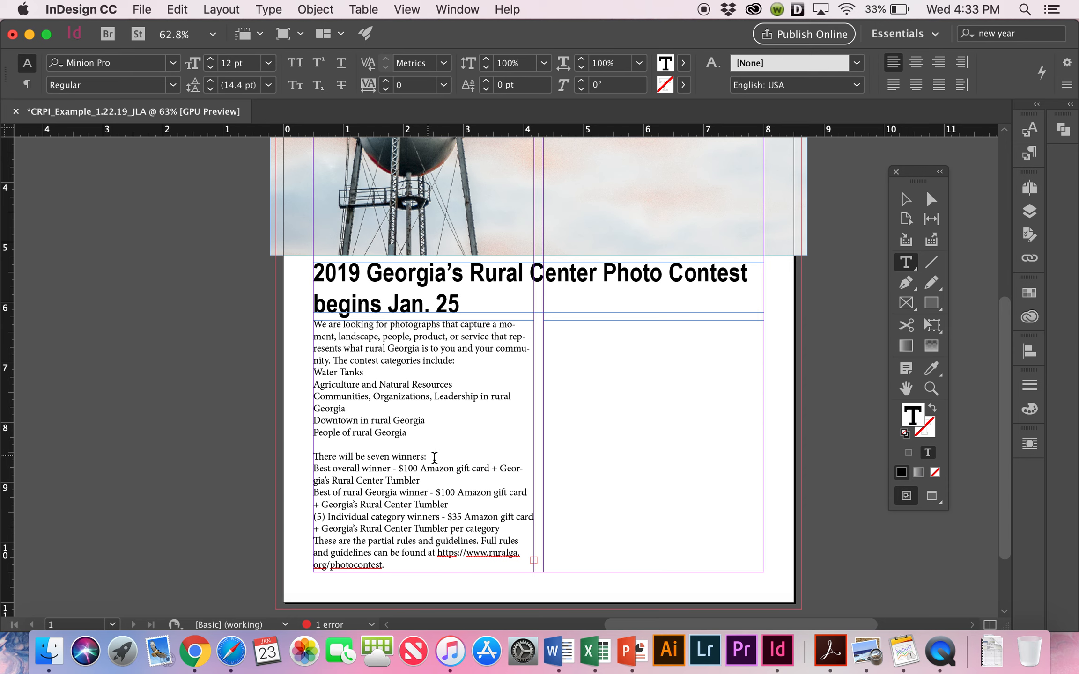
# - Thread the left column's overset body text into the empty text frame in the right column
pyautogui.click(900, 264)
pyautogui.click(906, 201)
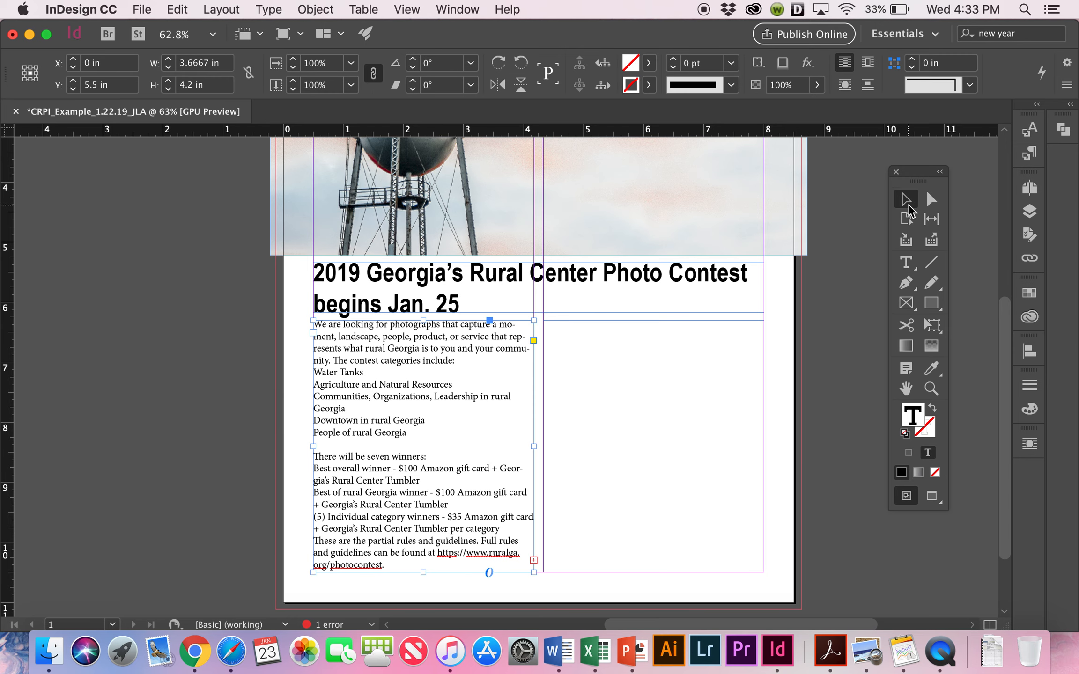
pyautogui.scroll(5, 597, 470)
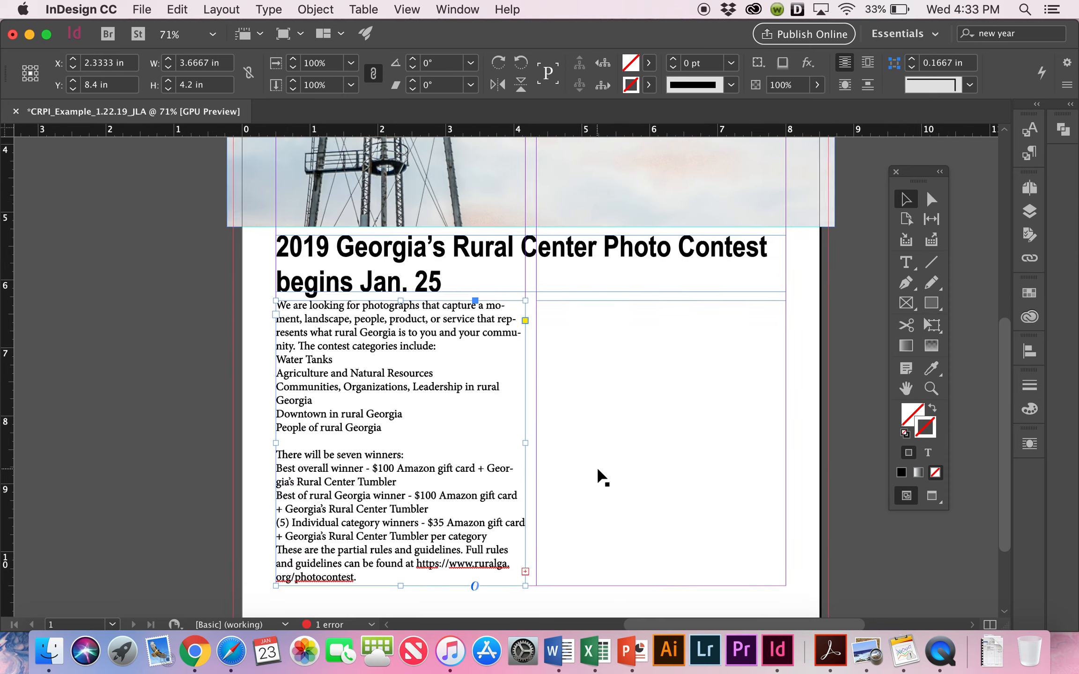
pyautogui.scroll(-8, 597, 469)
pyautogui.scroll(-1, 597, 469)
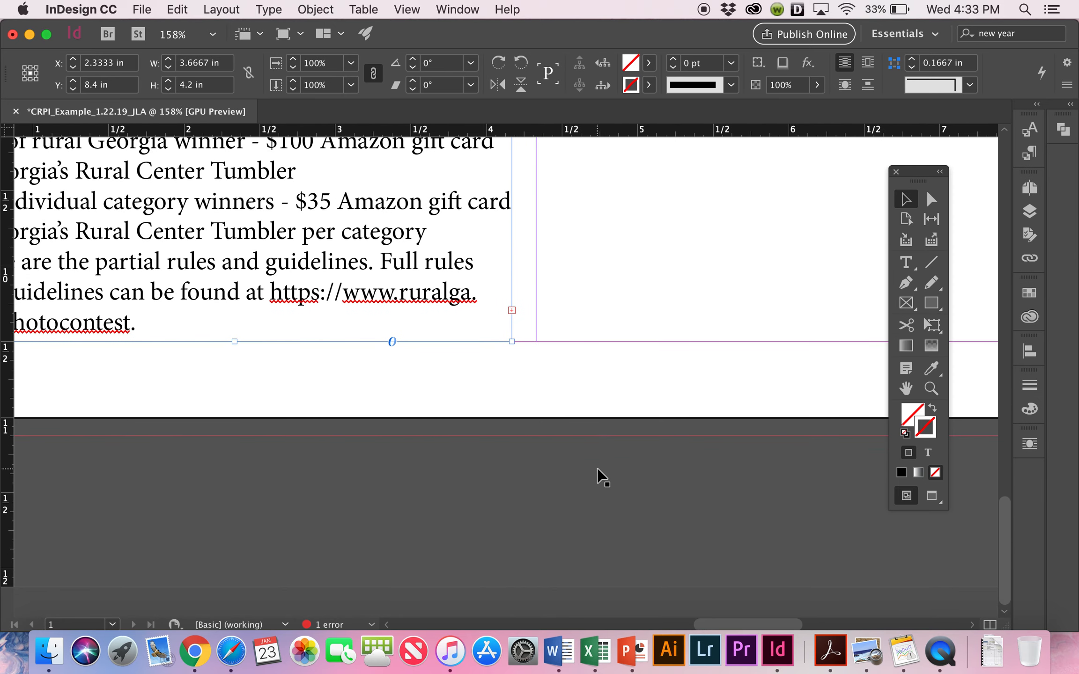
pyautogui.scroll(1, 597, 469)
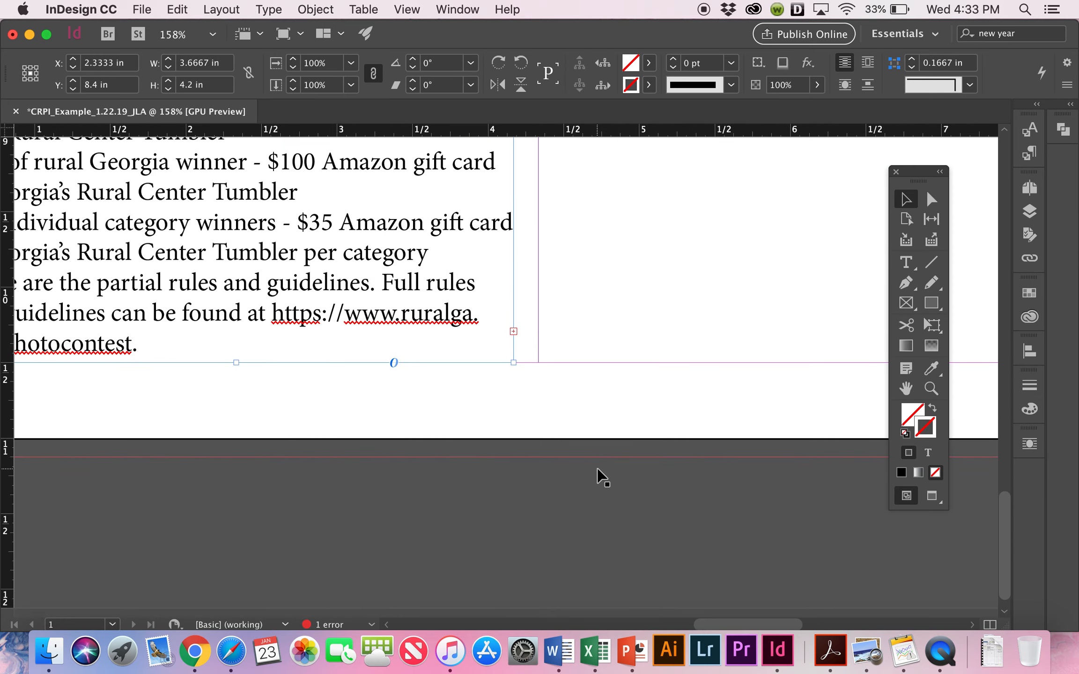
pyautogui.click(513, 331)
pyautogui.click(574, 290)
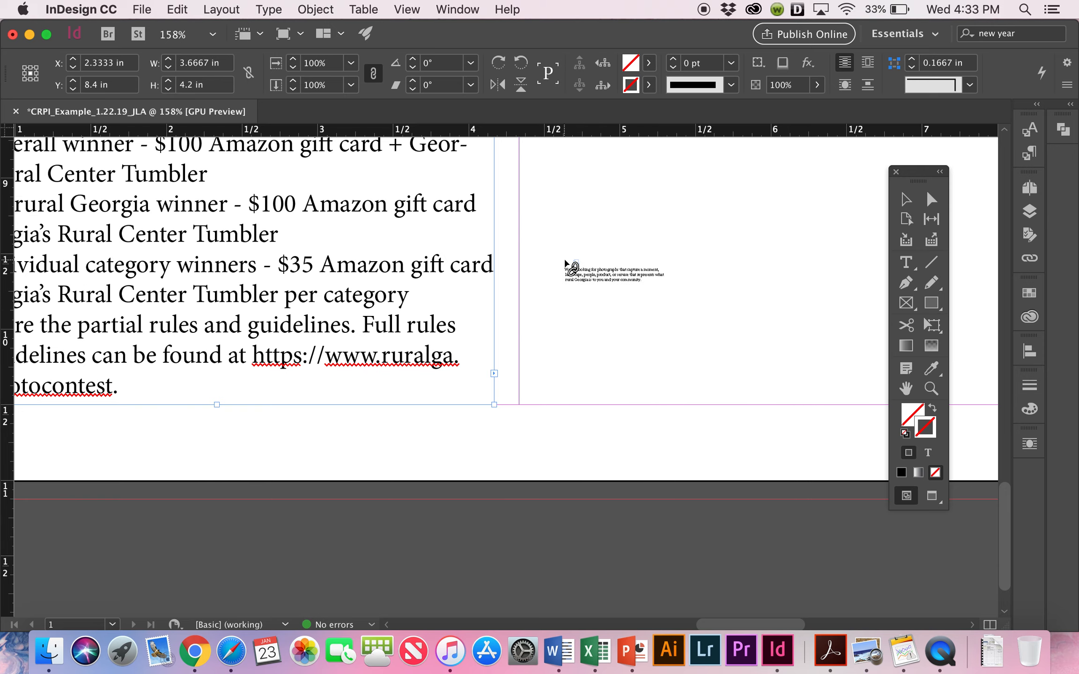
pyautogui.scroll(-6, 565, 264)
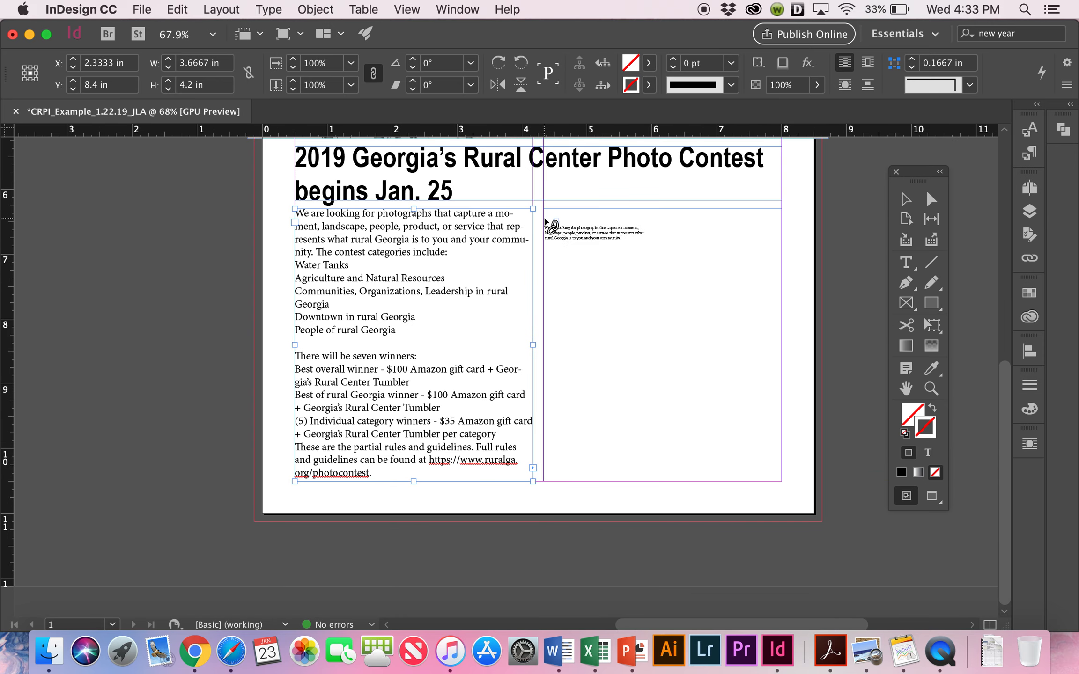
pyautogui.click(554, 222)
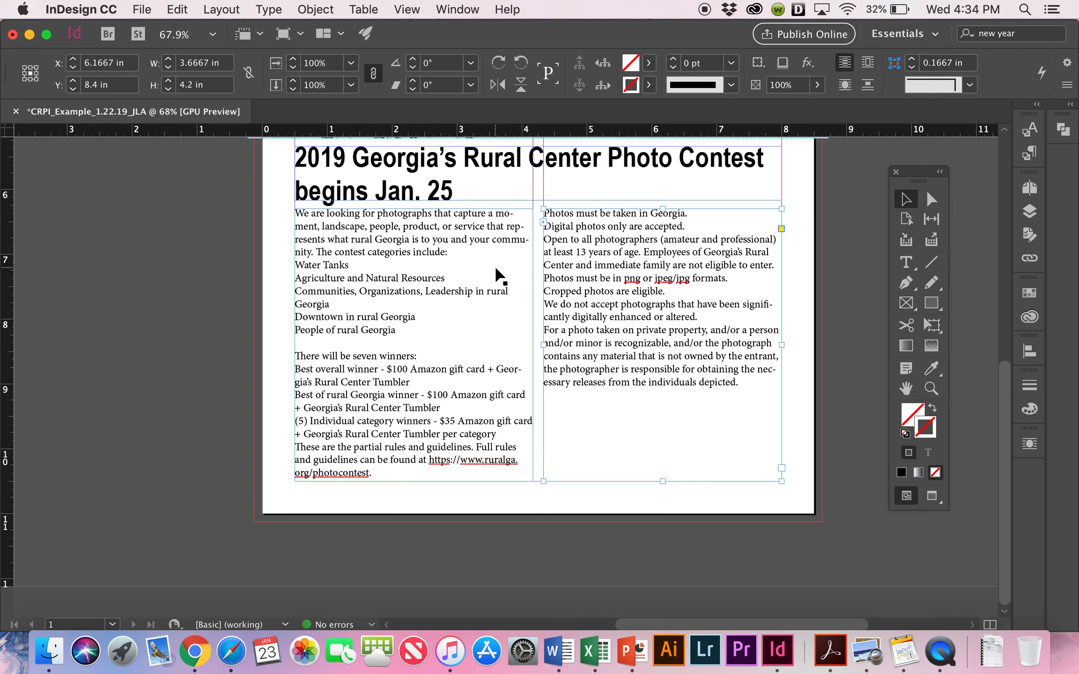
# - Check the body copy font specification in the Word document and set all the threaded body text to Georgia
pyautogui.doubleClick(436, 288)
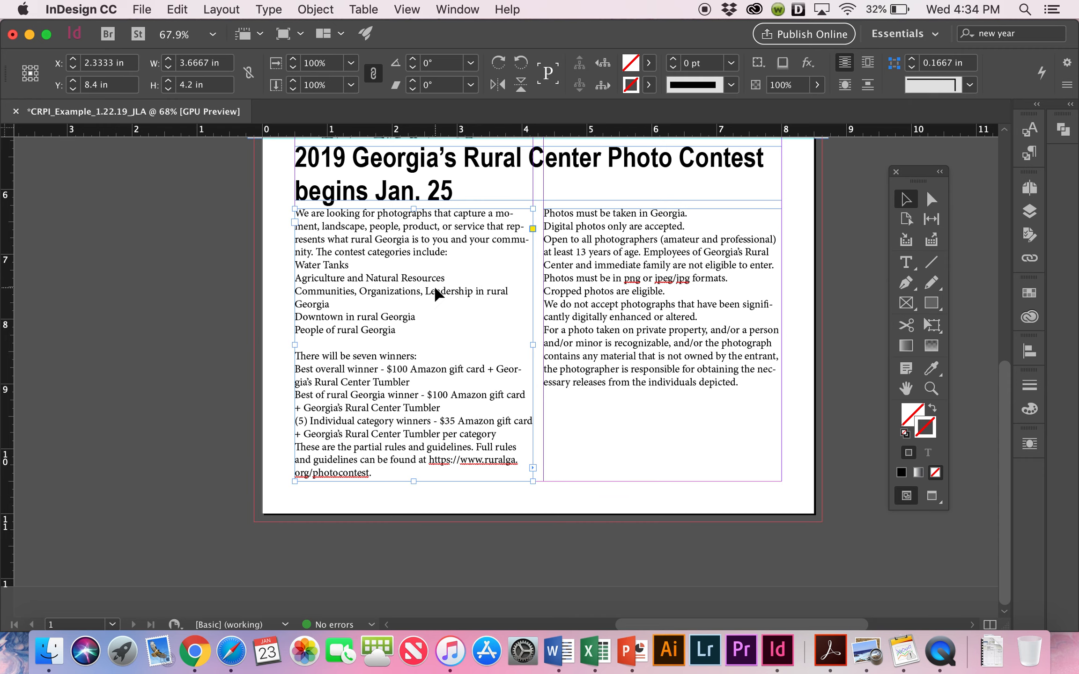
pyautogui.press('super+a')
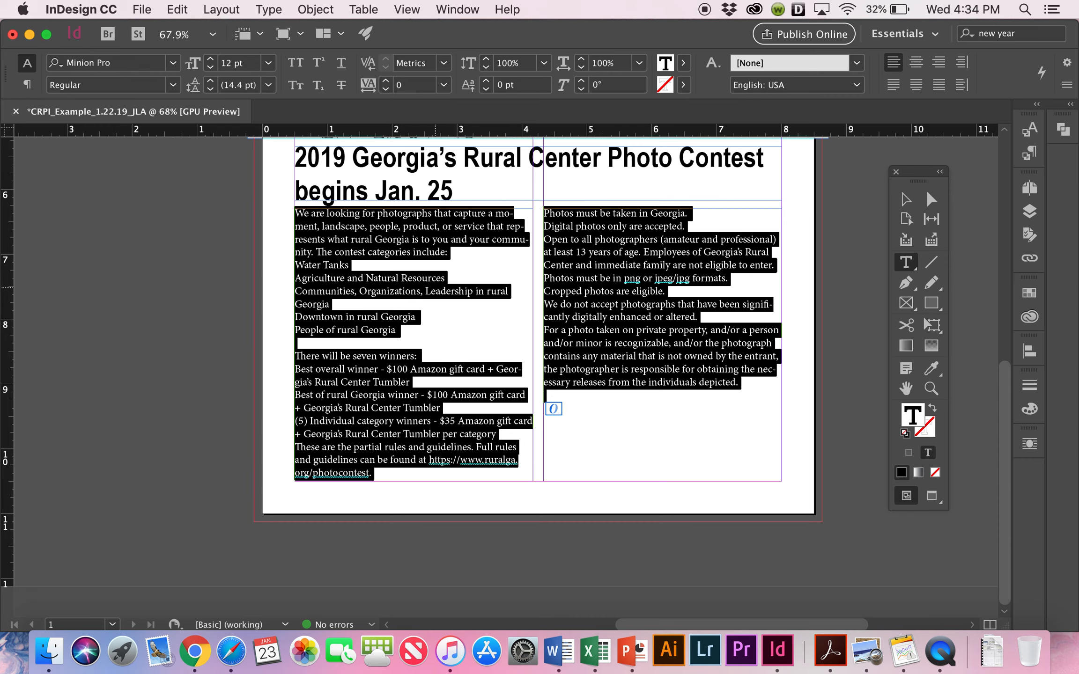
pyautogui.click(173, 63)
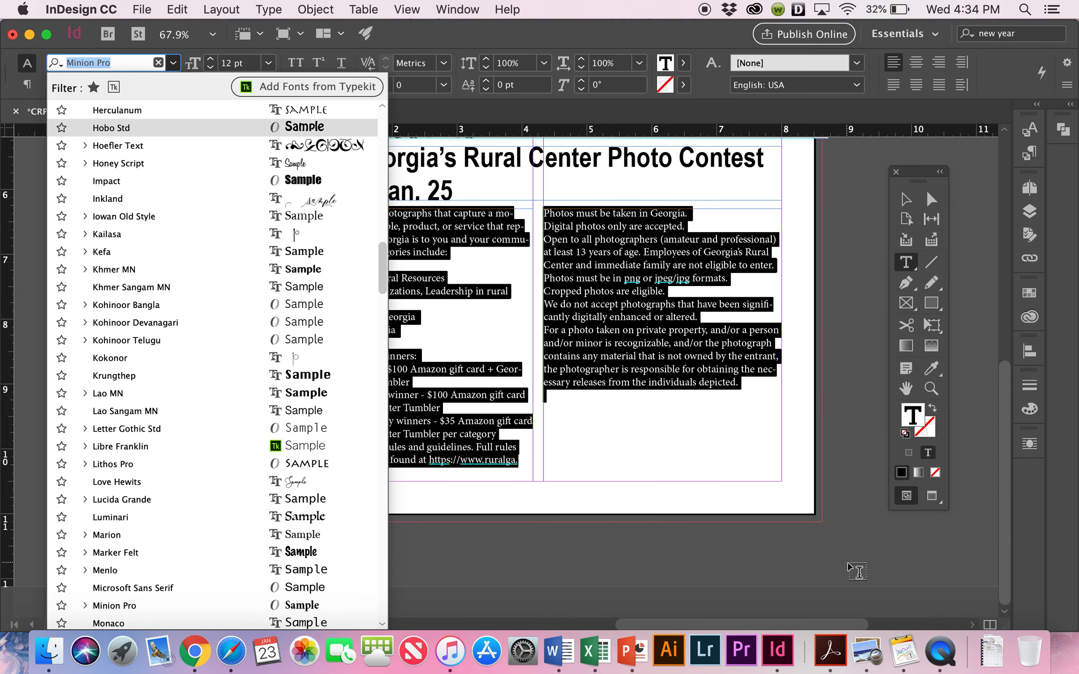
pyautogui.click(559, 655)
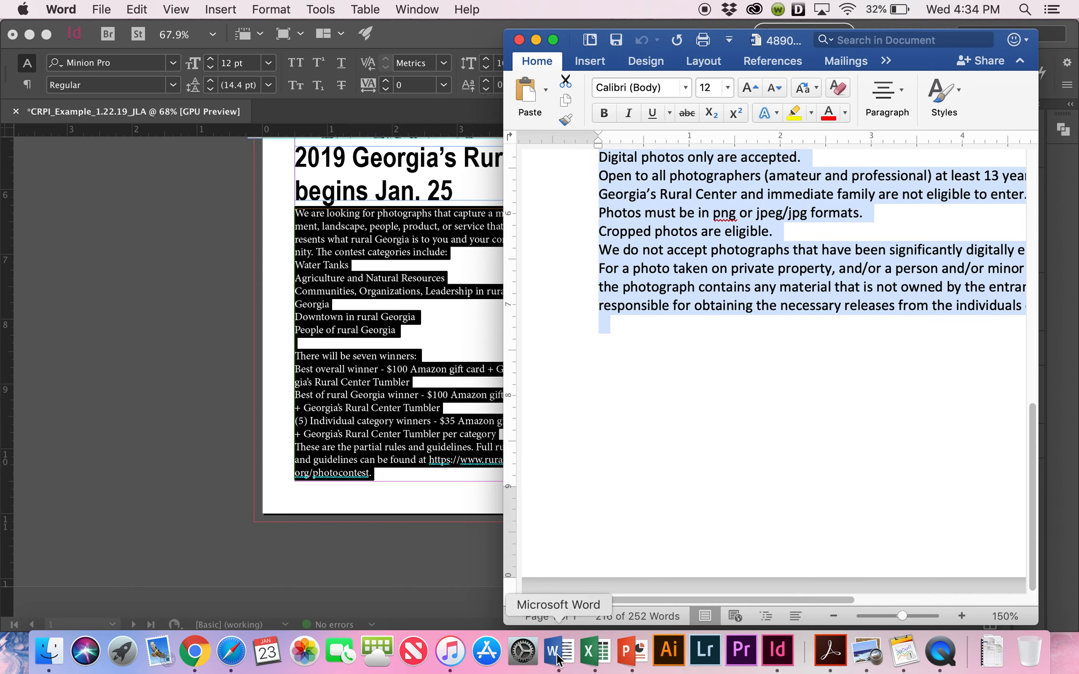
pyautogui.scroll(15, 697, 311)
pyautogui.scroll(2, 697, 312)
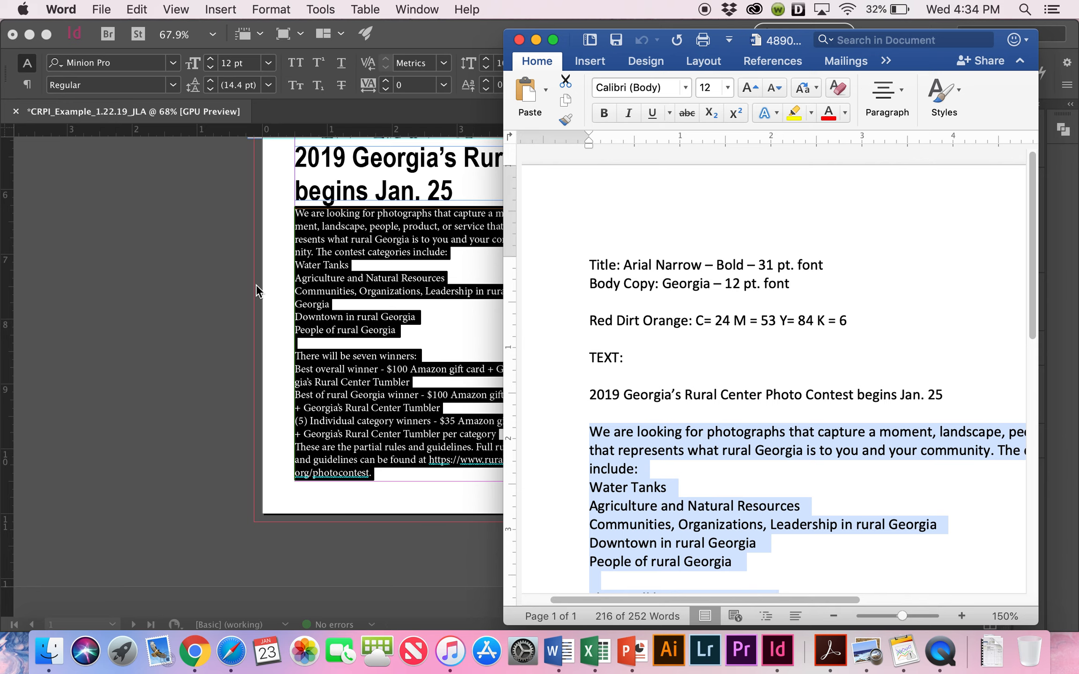
pyautogui.click(229, 290)
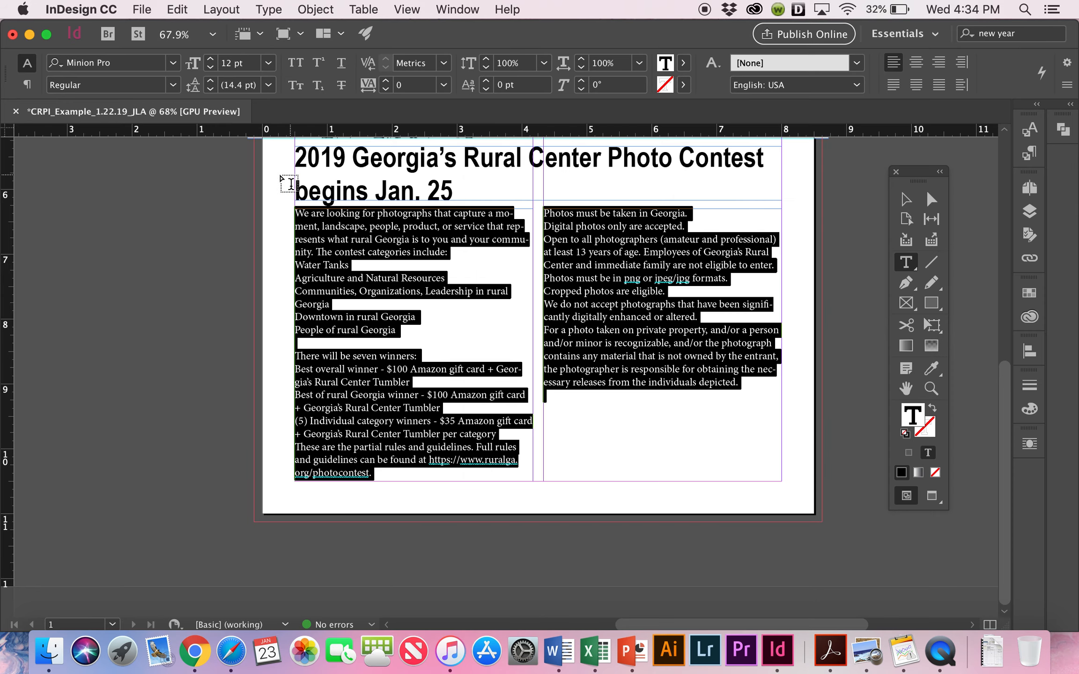
pyautogui.click(173, 63)
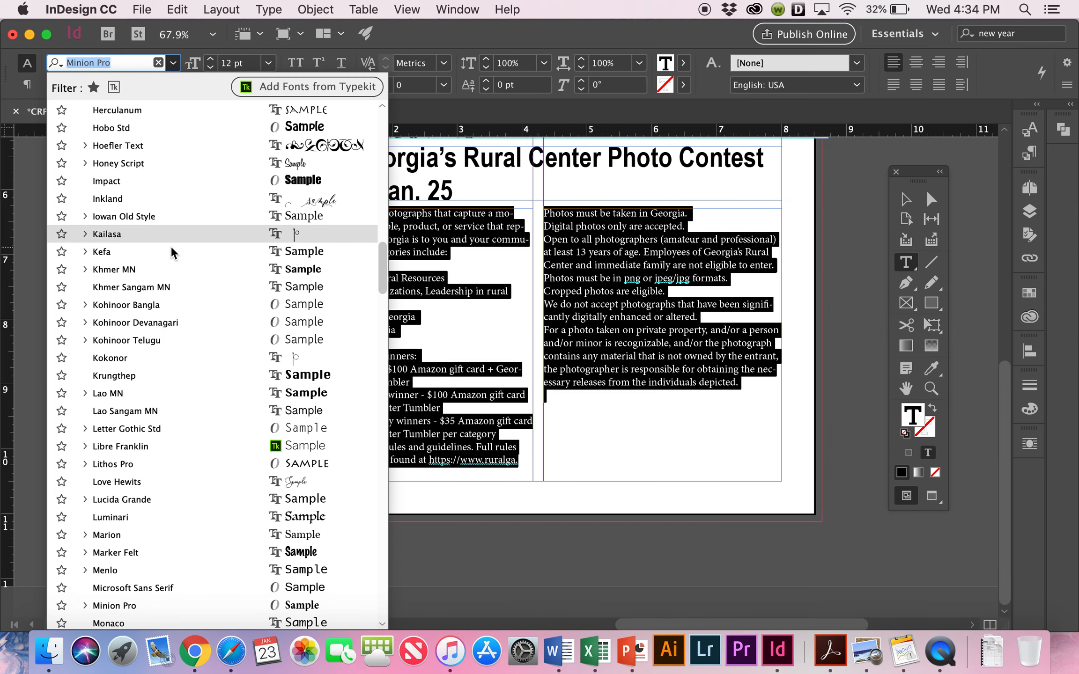
pyautogui.scroll(6, 170, 246)
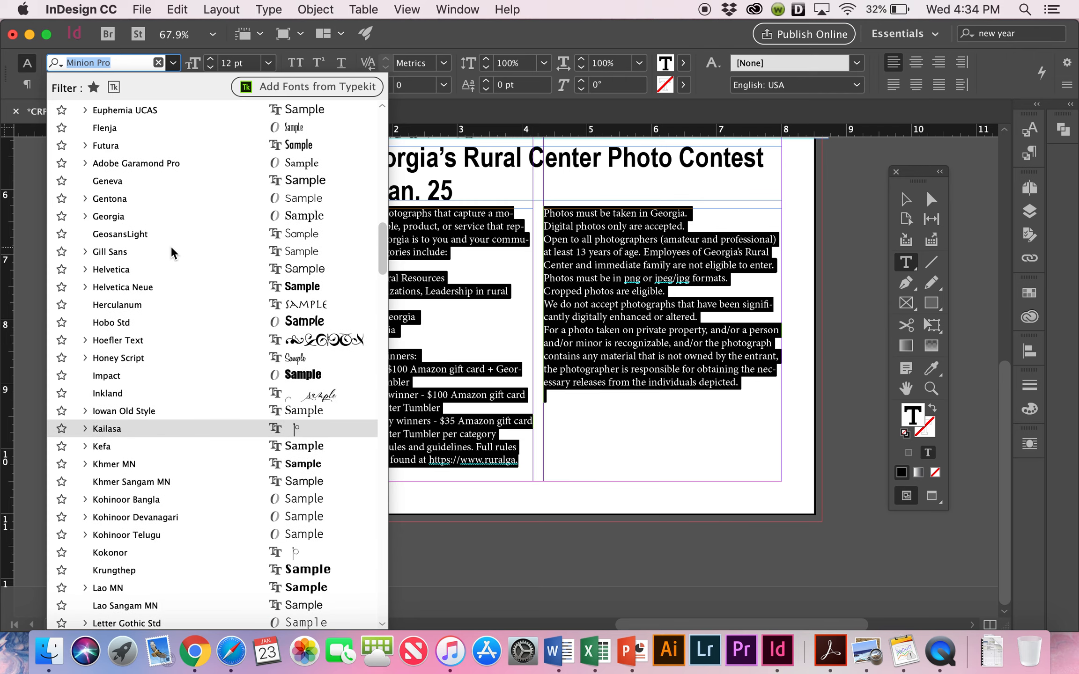
pyautogui.click(137, 214)
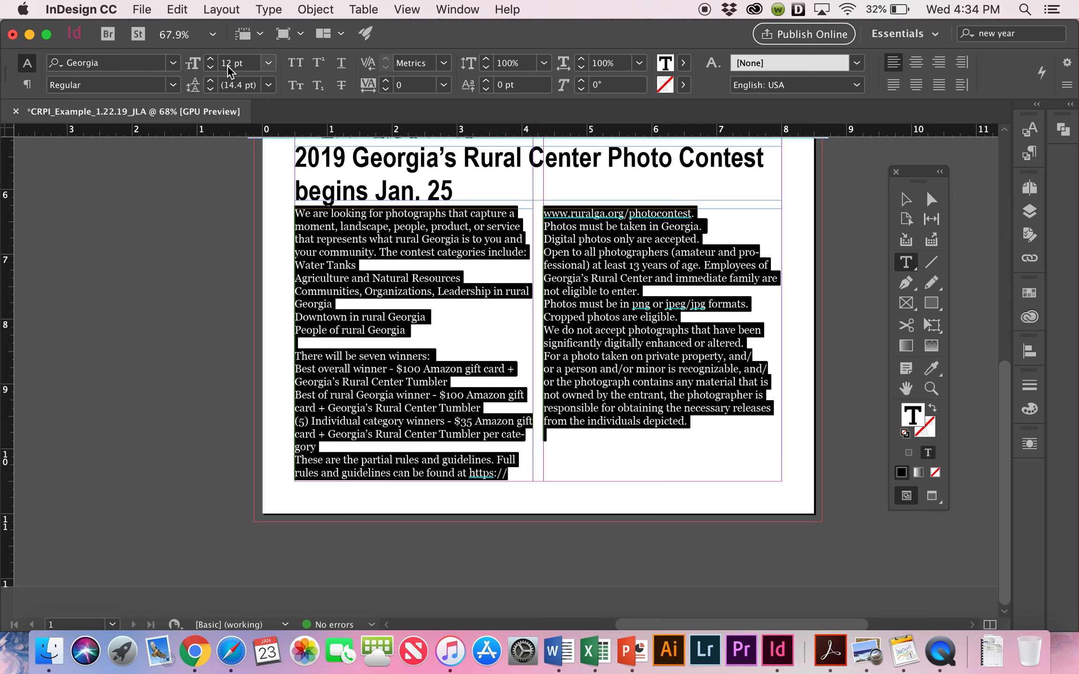
# - Turn off hyphenation for all the threaded body text, return to the character formatting options and deselect the text
pyautogui.click(356, 446)
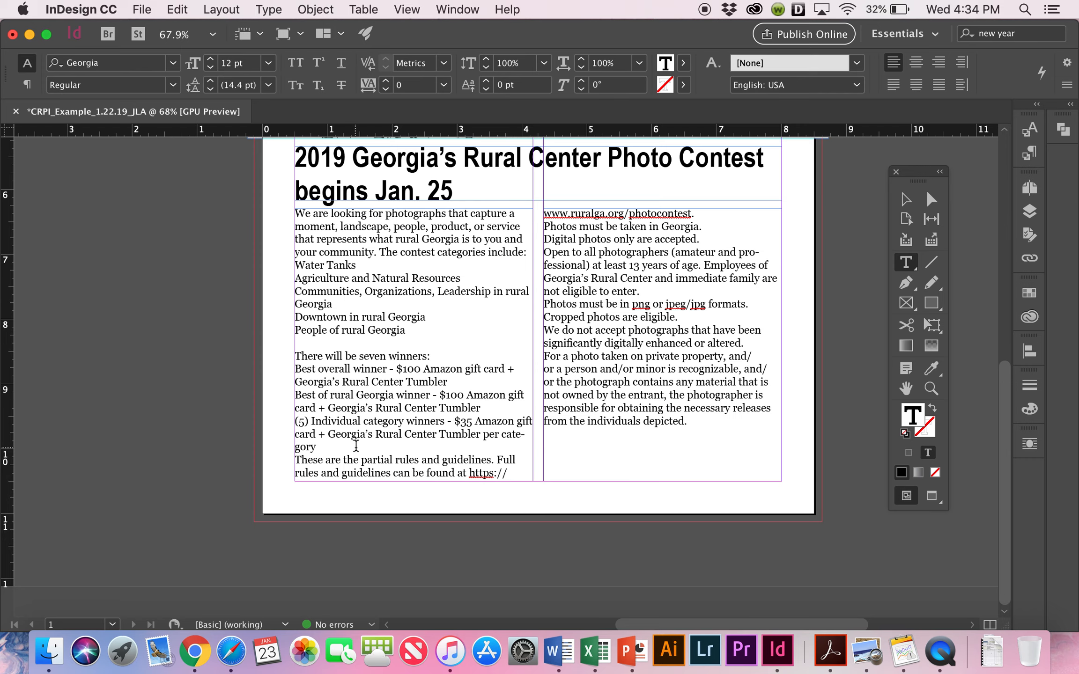
pyautogui.press('super+a')
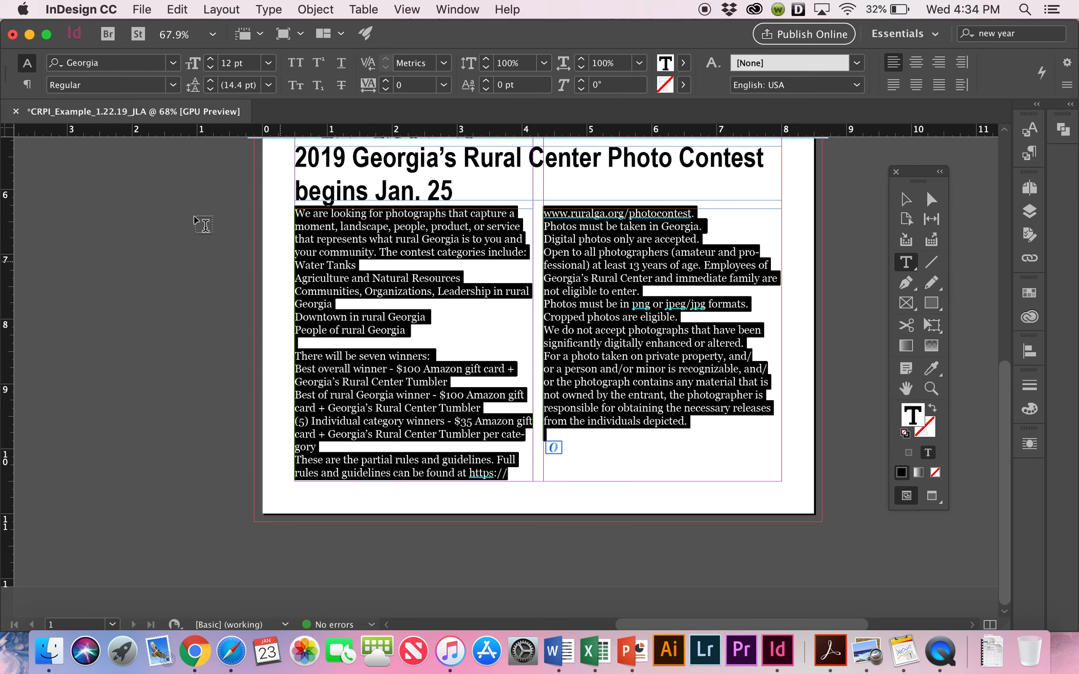
pyautogui.click(24, 83)
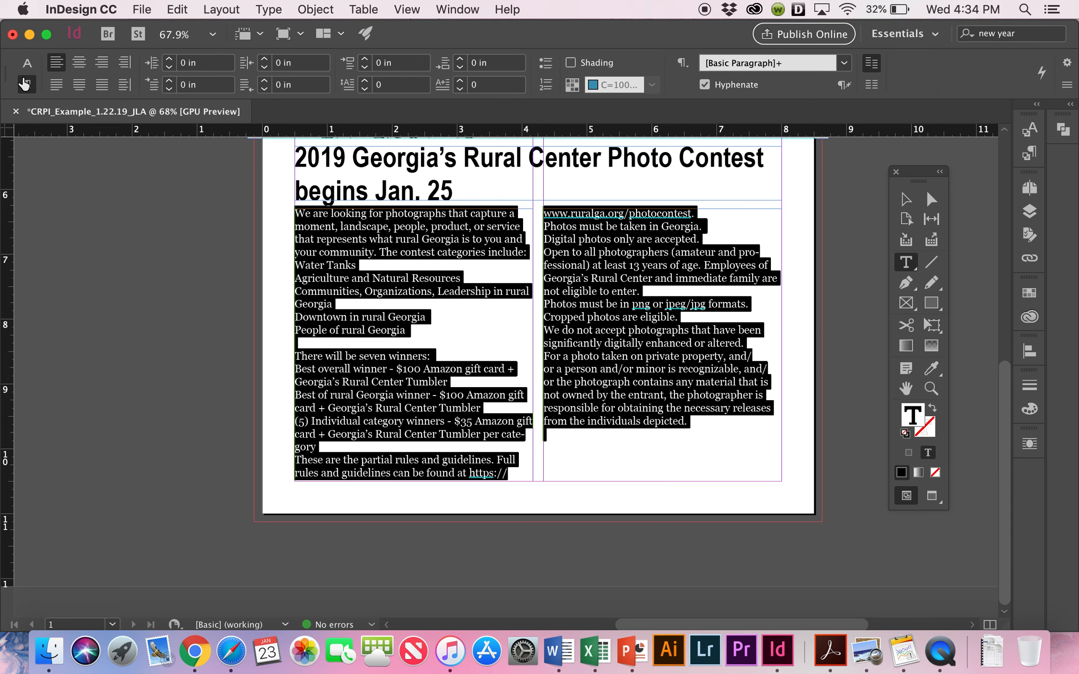
pyautogui.click(706, 86)
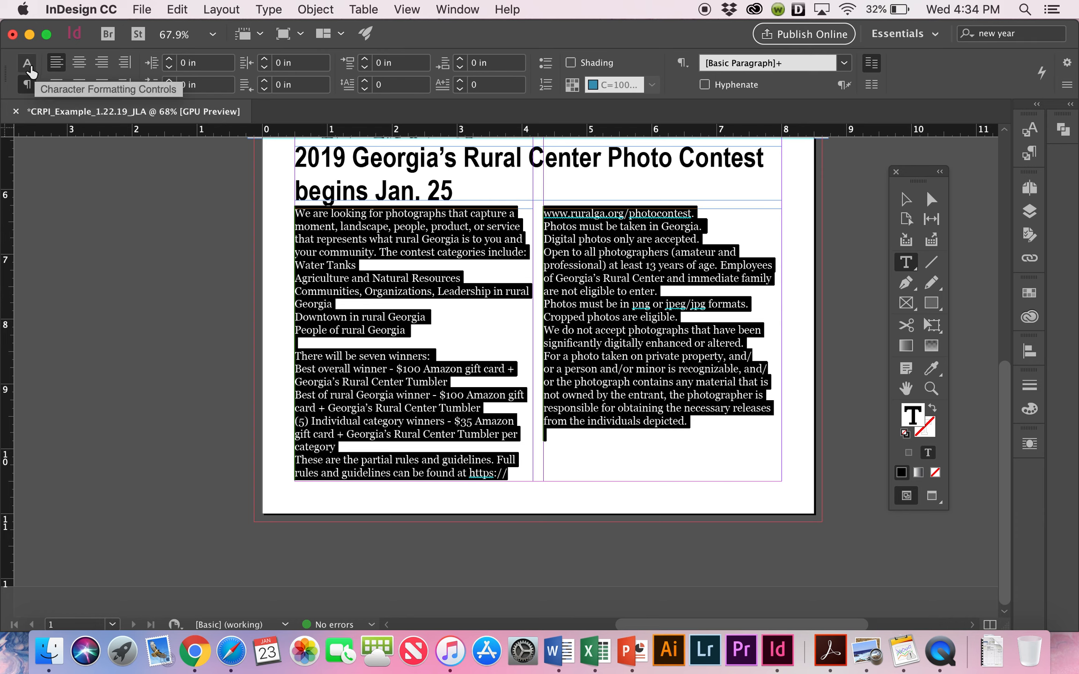
pyautogui.click(28, 65)
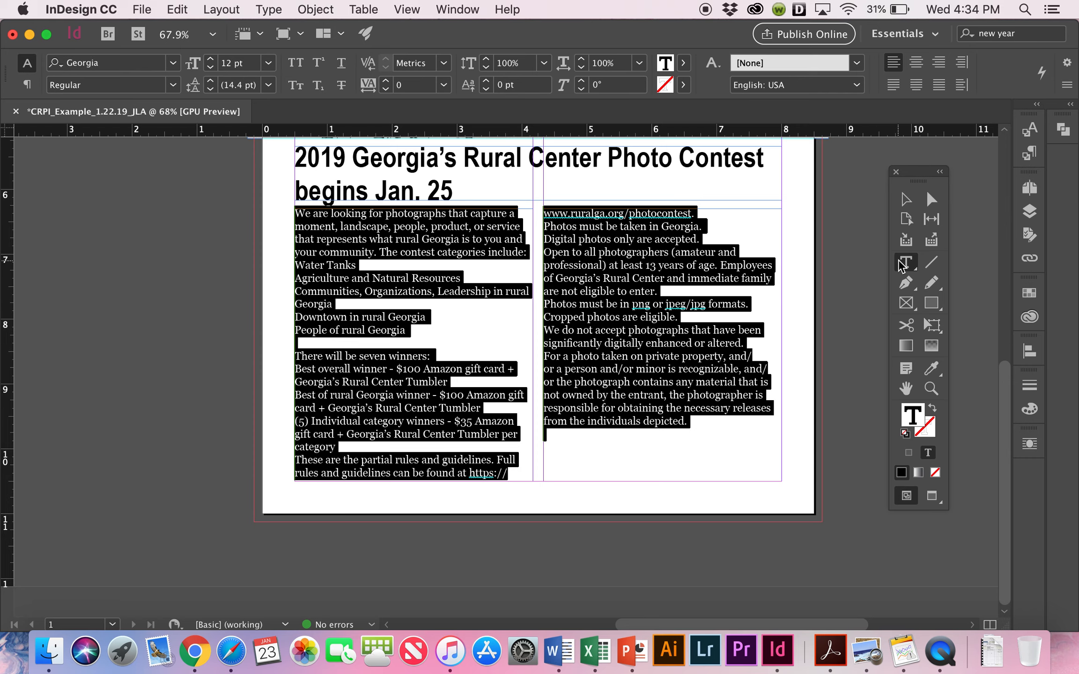
pyautogui.click(272, 347)
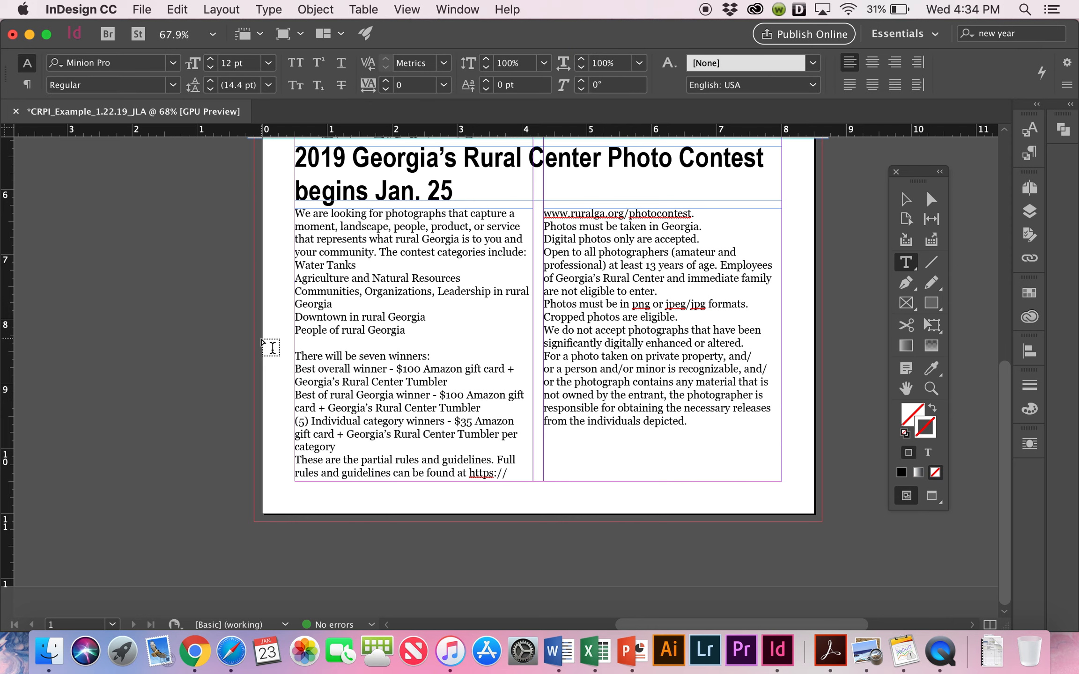
# - Make a bulleted list of the contest categories, from "Water Tanks" through "People of rural Georgia"
pyautogui.click(906, 199)
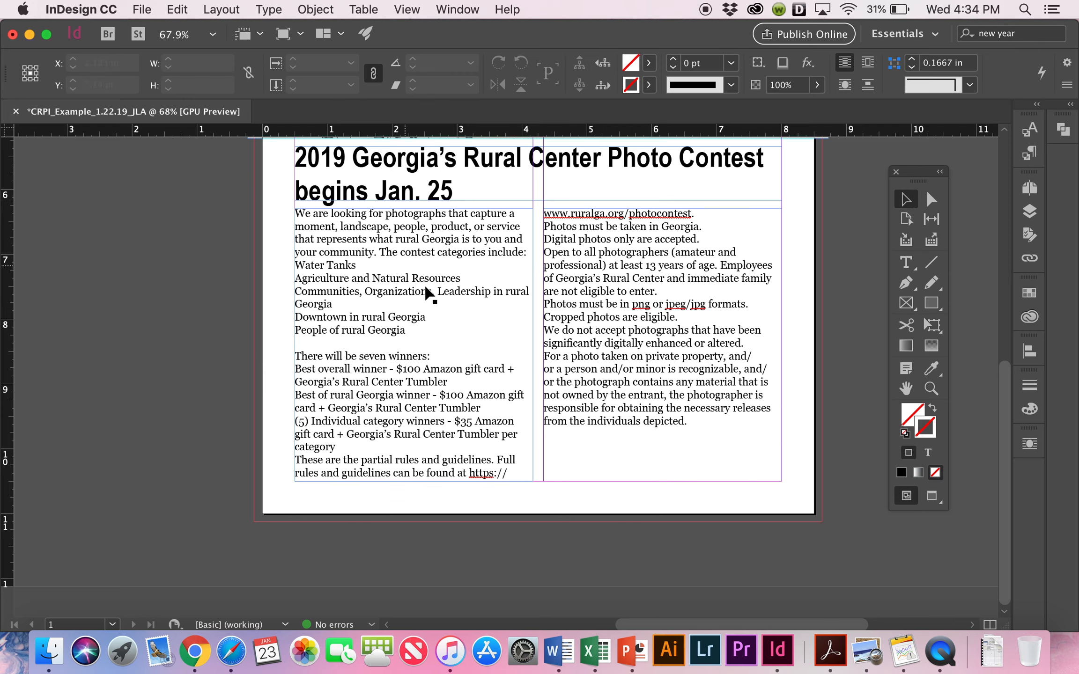
pyautogui.doubleClick(352, 284)
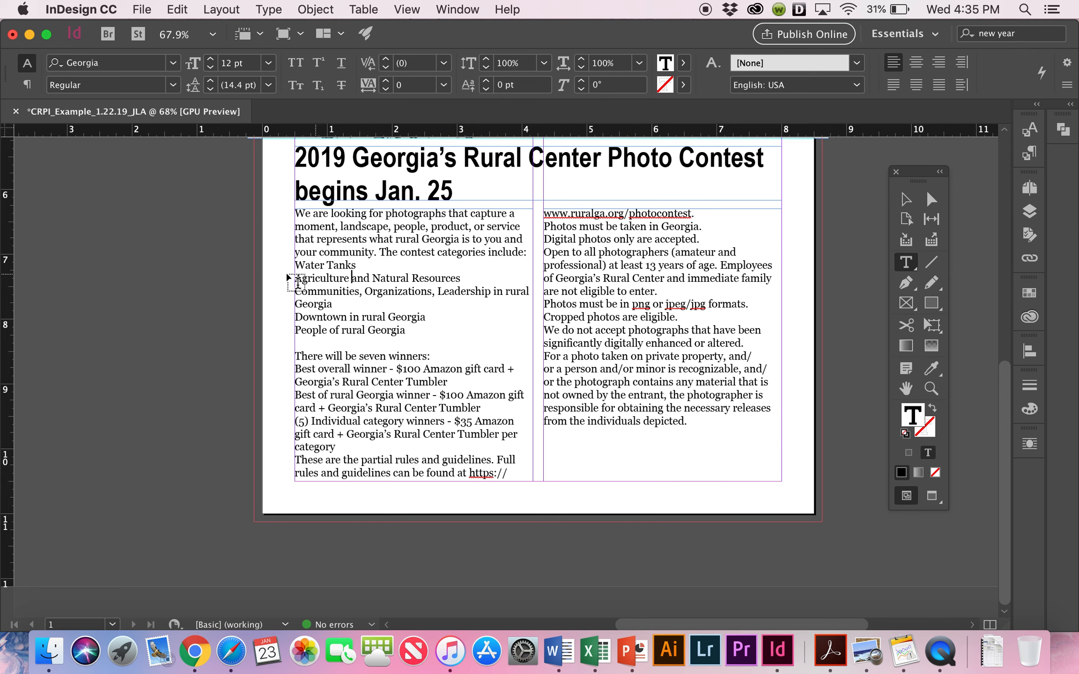
pyautogui.moveTo(293, 265); pyautogui.dragTo(412, 333)
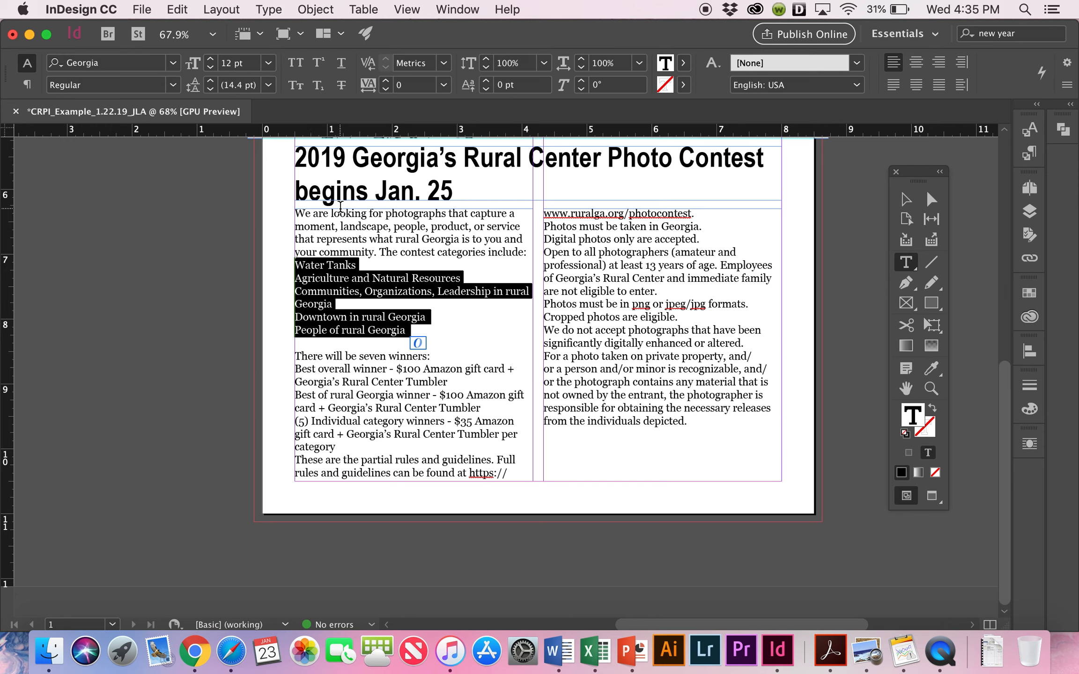
pyautogui.click(27, 84)
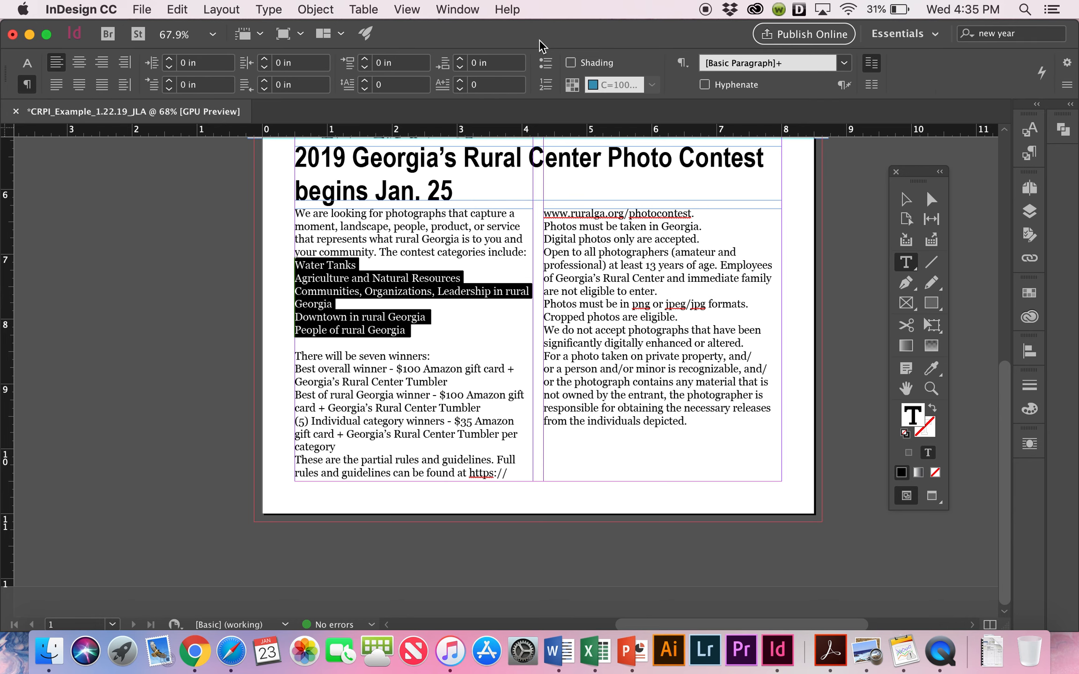
pyautogui.click(546, 67)
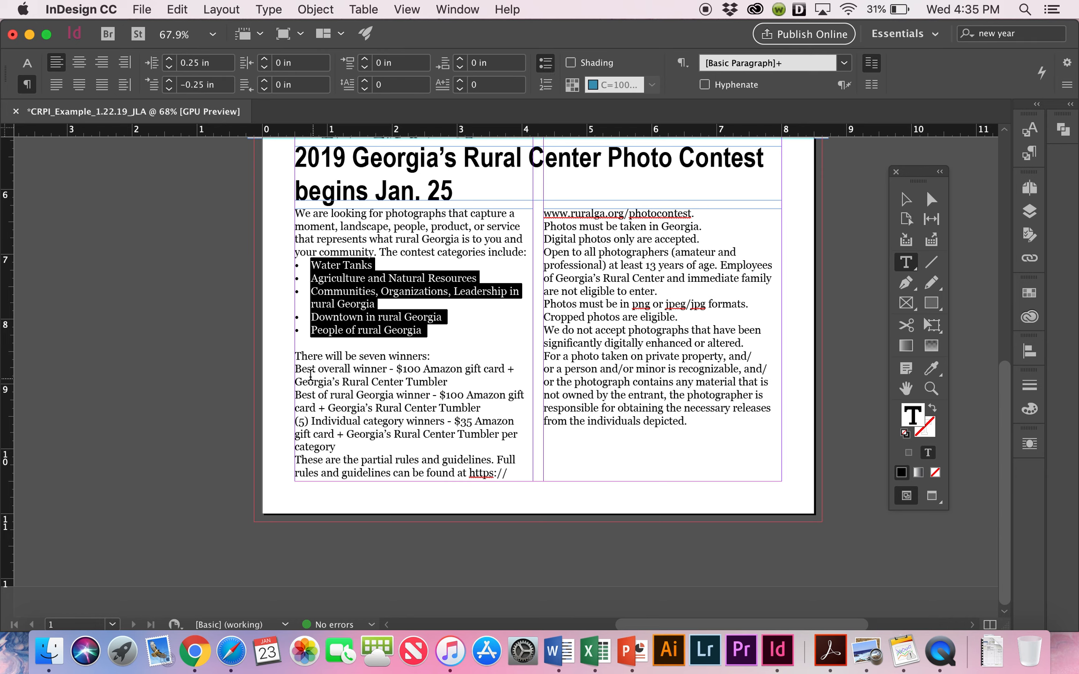
# - Add bullets to the winner prize lines and to the rules in the right column from "Photos must be taken in Georgia." onward
pyautogui.click(294, 370)
pyautogui.moveTo(294, 370); pyautogui.dragTo(348, 447)
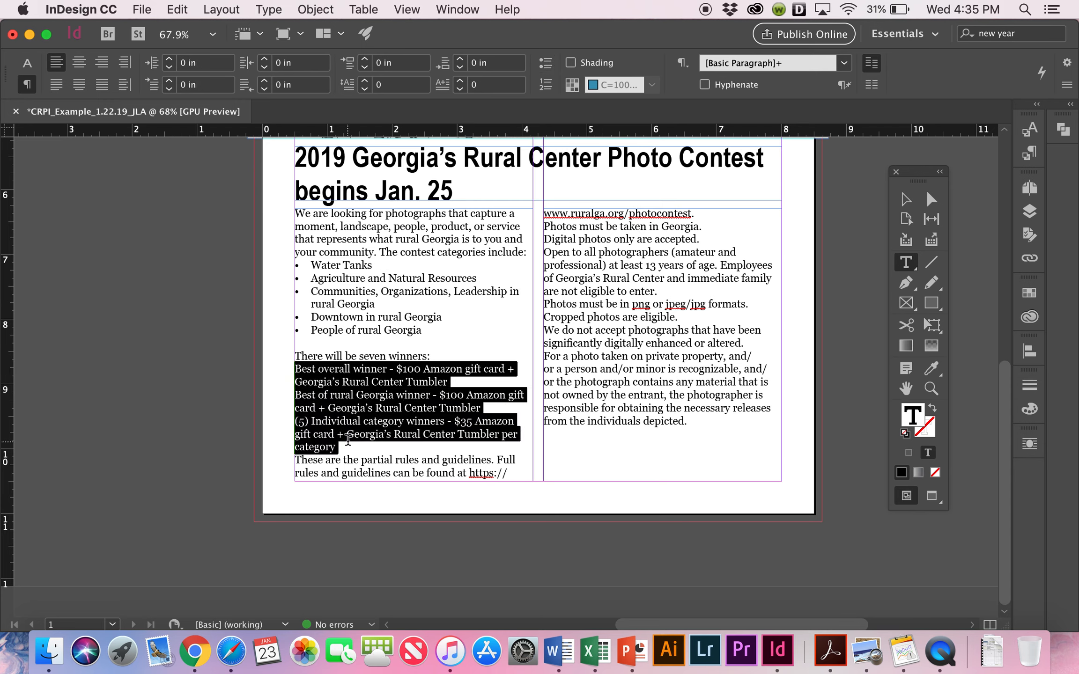
pyautogui.click(547, 64)
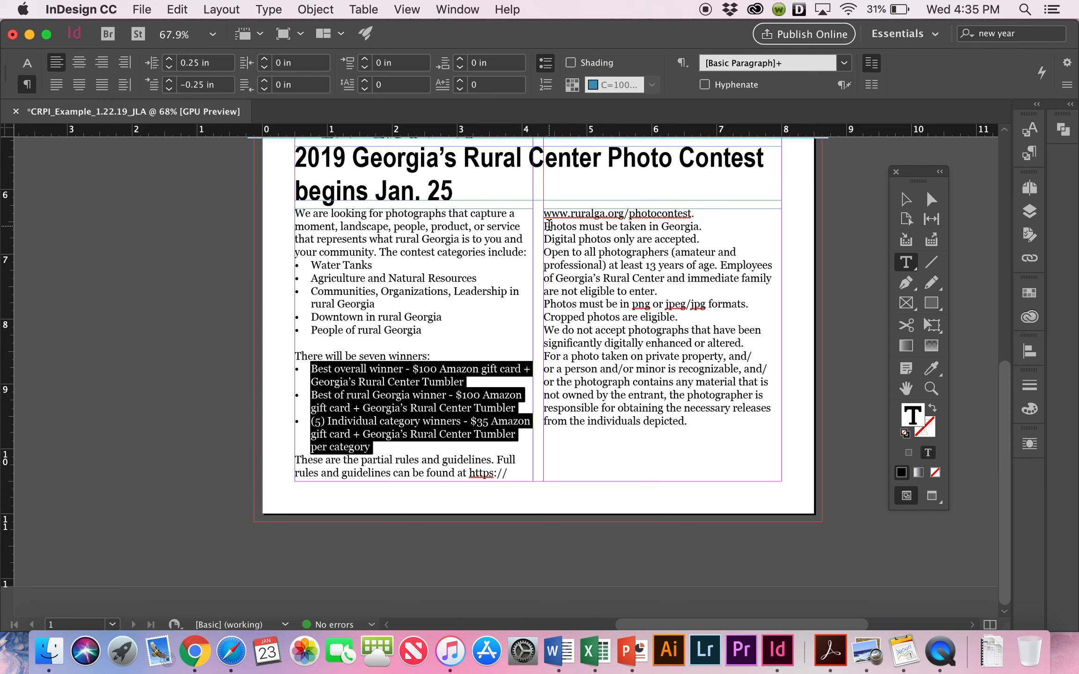
pyautogui.click(546, 225)
pyautogui.moveTo(546, 225); pyautogui.dragTo(703, 417)
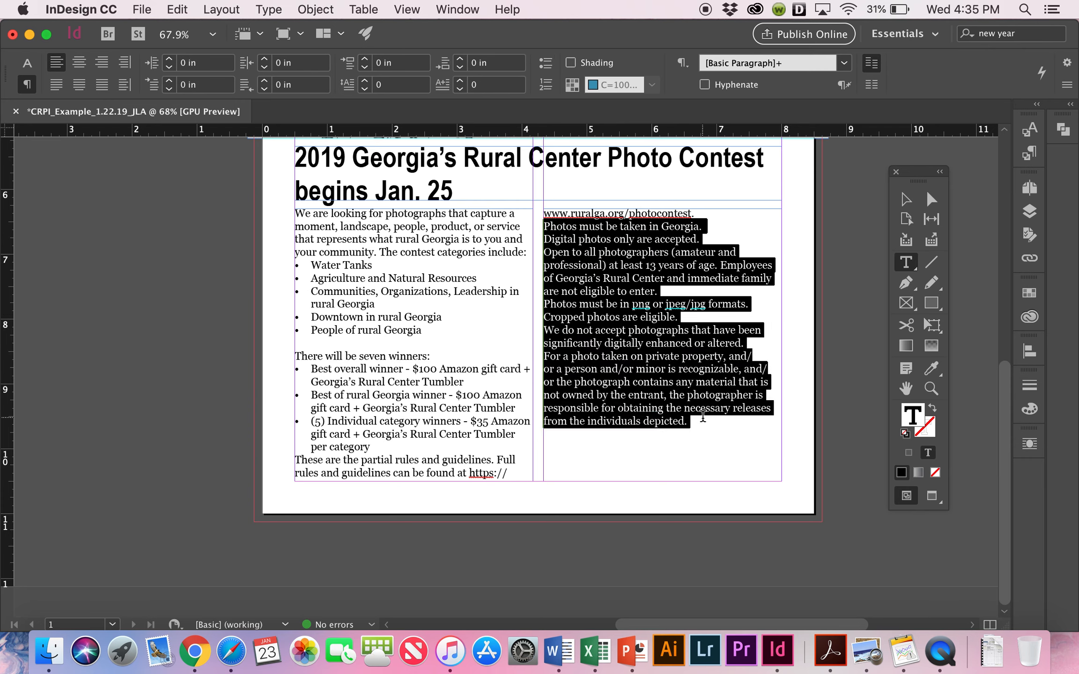
pyautogui.click(544, 65)
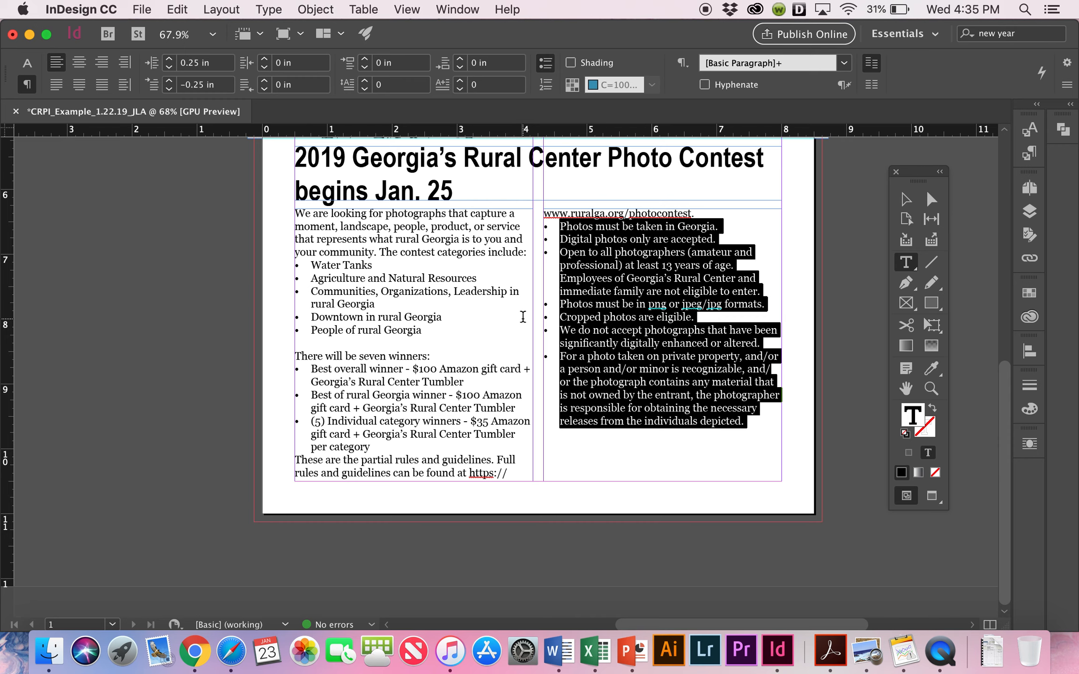
# - Lower the top edges of both body text frames to a height of about 3.82 in, so the partial rules paragraph starts the right column
pyautogui.click(906, 200)
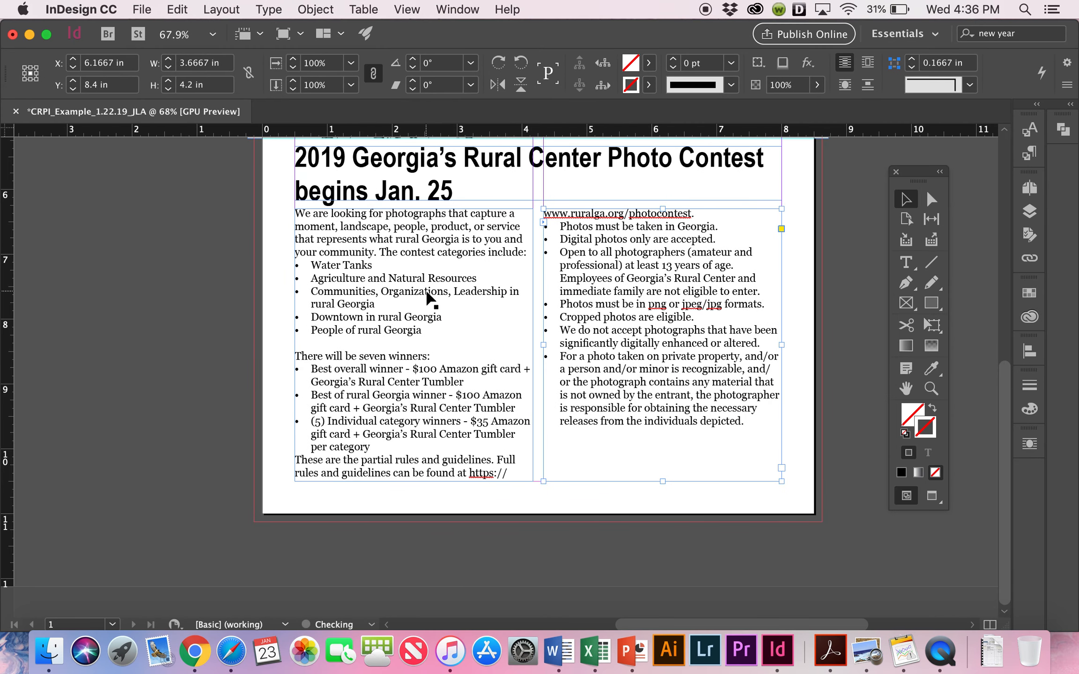
pyautogui.click(427, 294)
pyautogui.moveTo(414, 210); pyautogui.dragTo(415, 223)
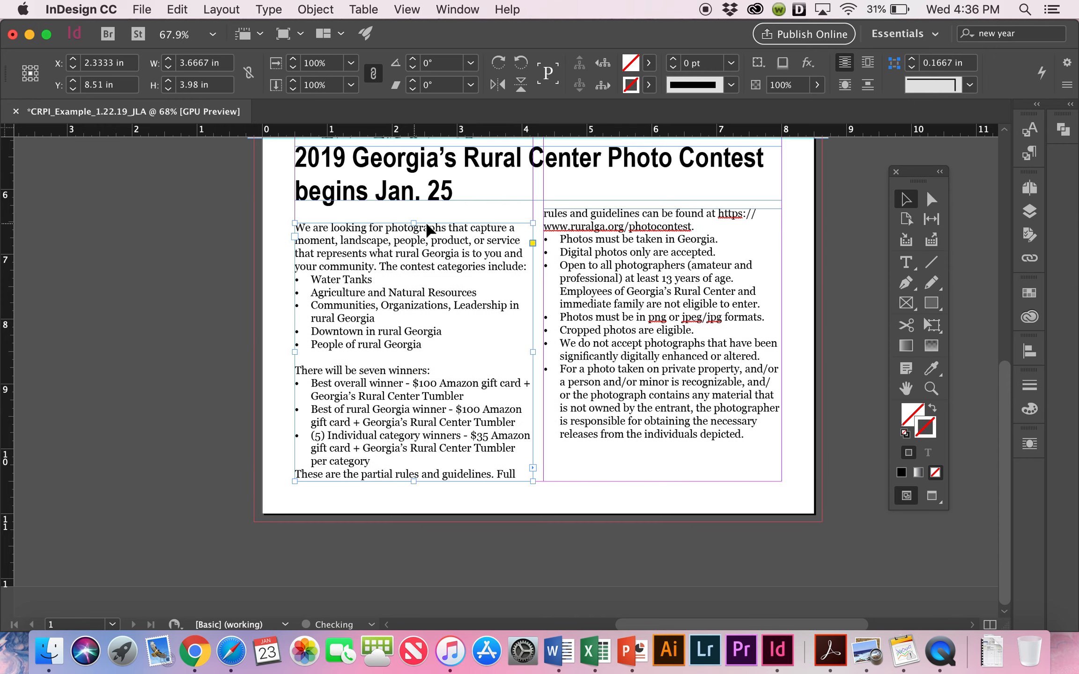
pyautogui.click(637, 220)
pyautogui.moveTo(664, 207); pyautogui.dragTo(665, 223)
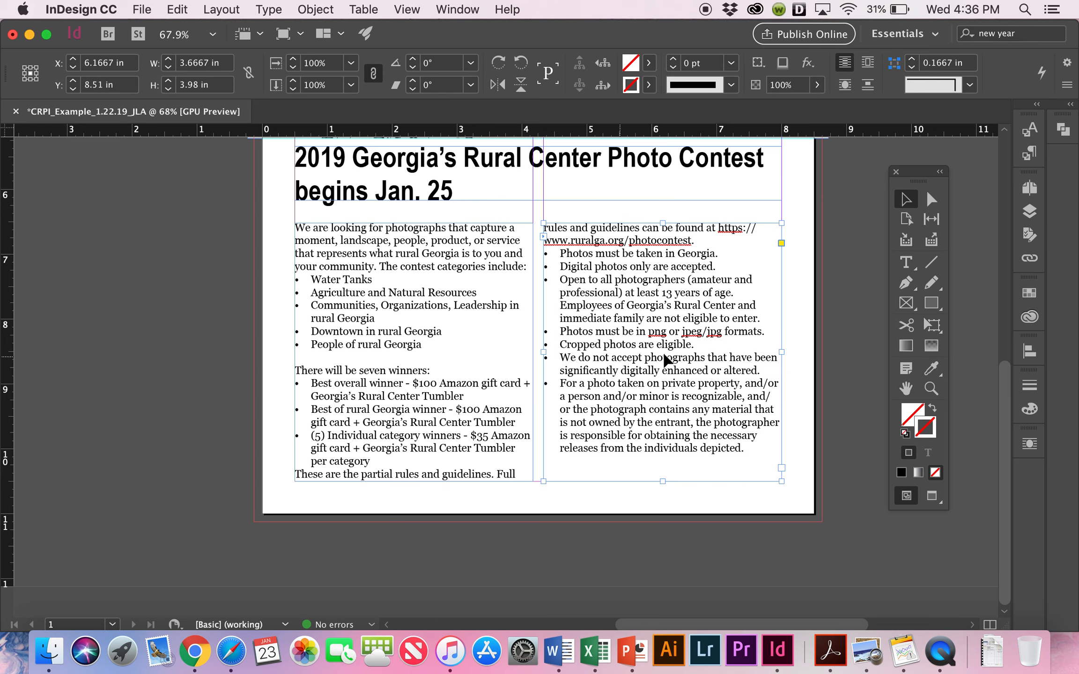
pyautogui.click(419, 254)
pyautogui.moveTo(417, 224); pyautogui.dragTo(416, 233)
pyautogui.click(591, 244)
pyautogui.moveTo(662, 223)
pyautogui.mouseDown()
pyautogui.moveTo(664, 233)
pyautogui.moveTo(663, 213)
pyautogui.mouseUp()
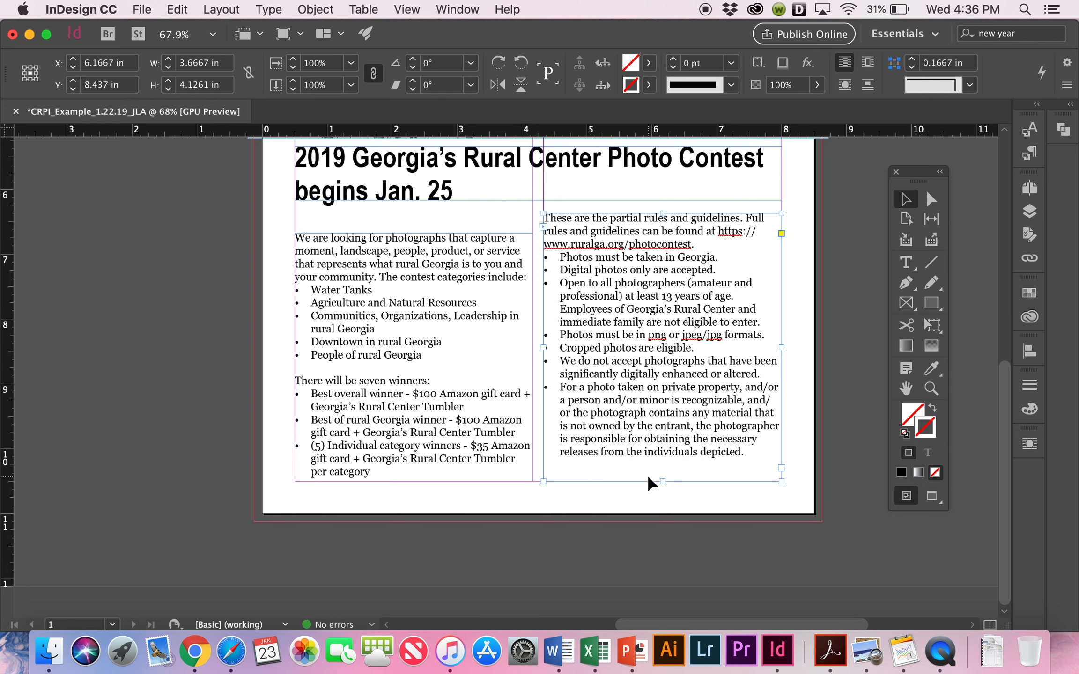
pyautogui.doubleClick(664, 462)
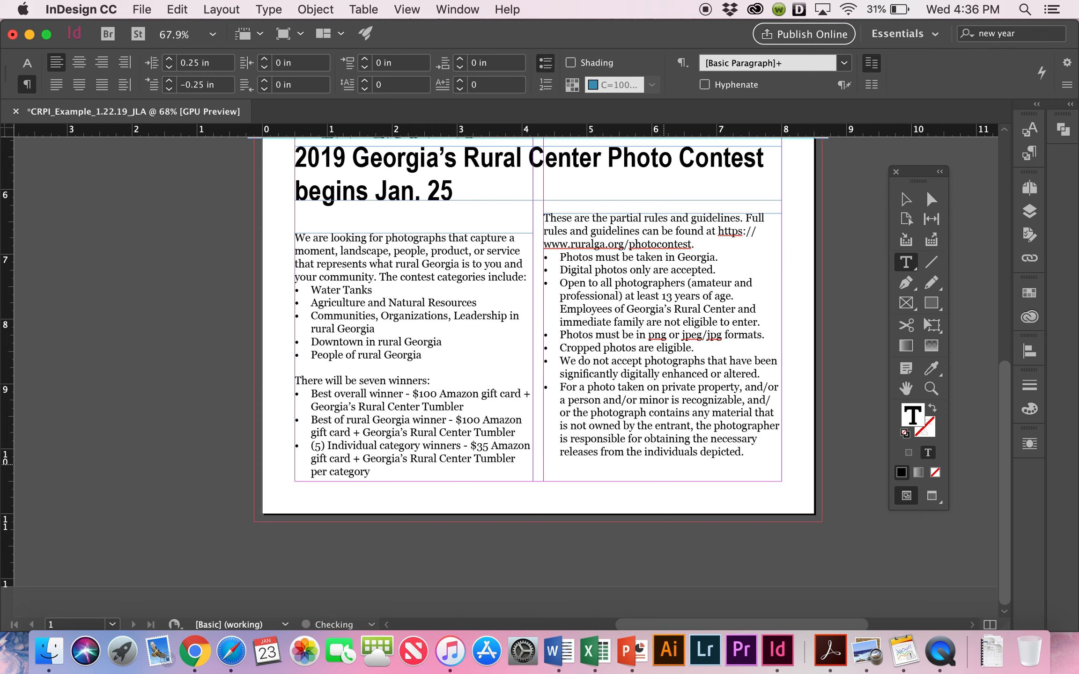
pyautogui.click(908, 195)
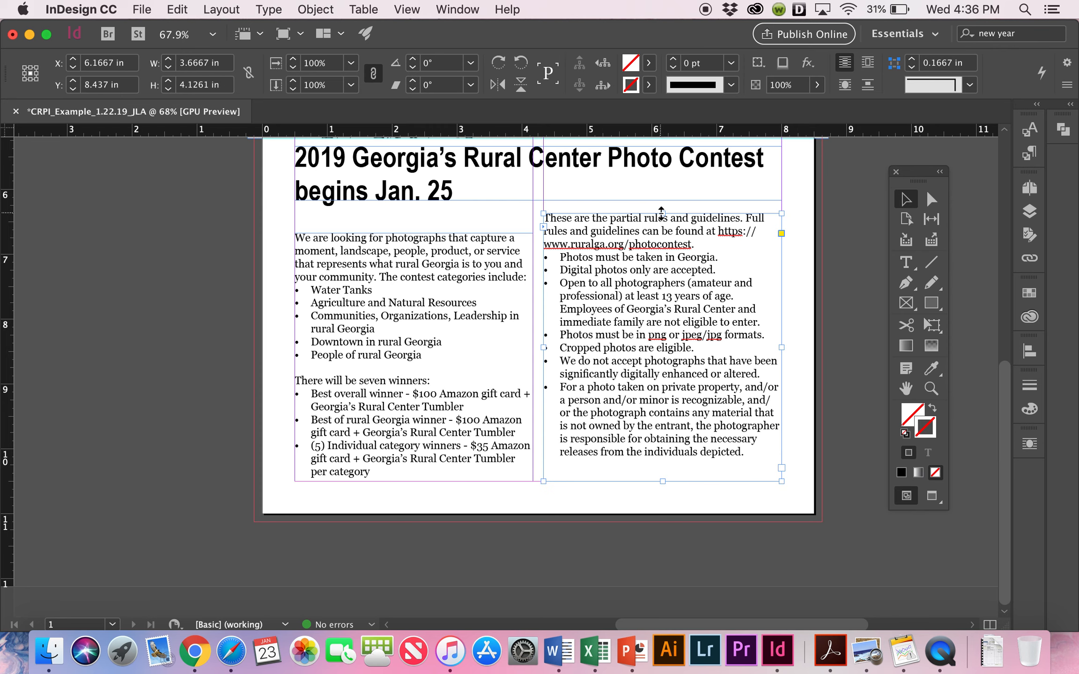
pyautogui.moveTo(664, 213); pyautogui.dragTo(663, 226)
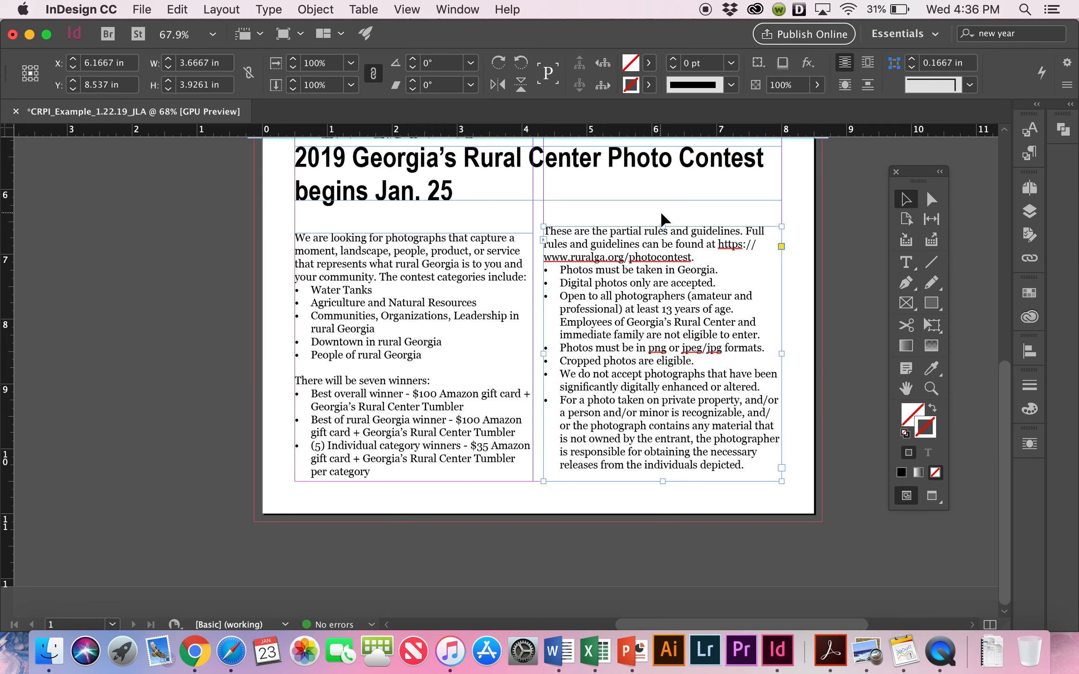
pyautogui.moveTo(662, 227); pyautogui.dragTo(662, 231)
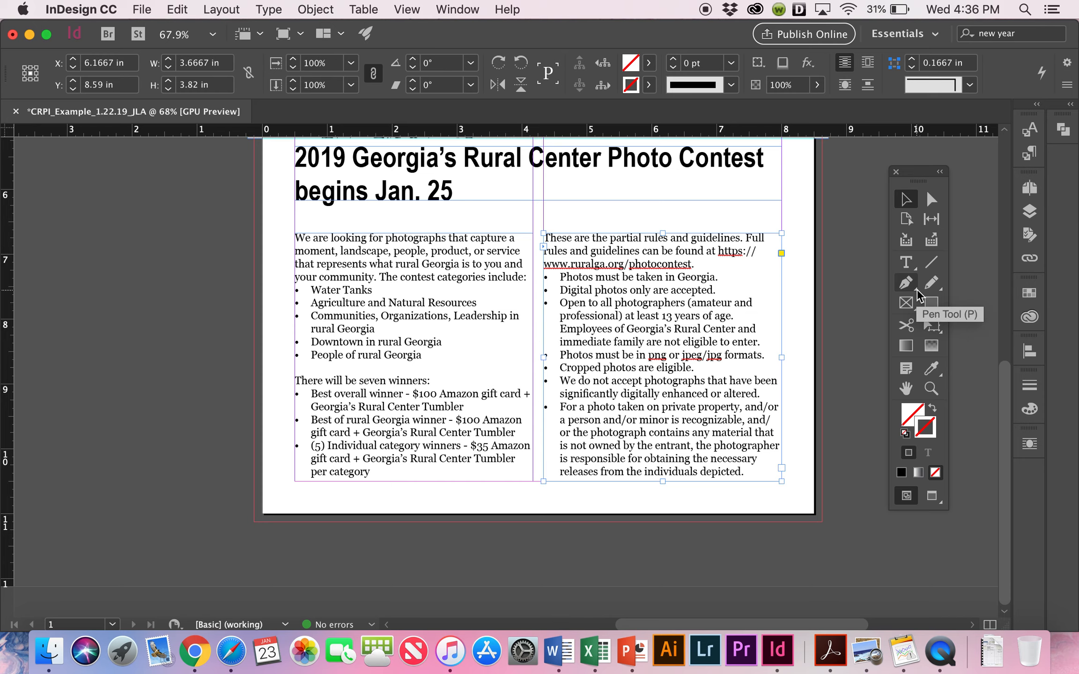
# - Compare with the reference PDF, move both body text frames up together to Y about 8.27 in, just beneath the title, and deselect them
pyautogui.hotkey('ctrl', 'Right')
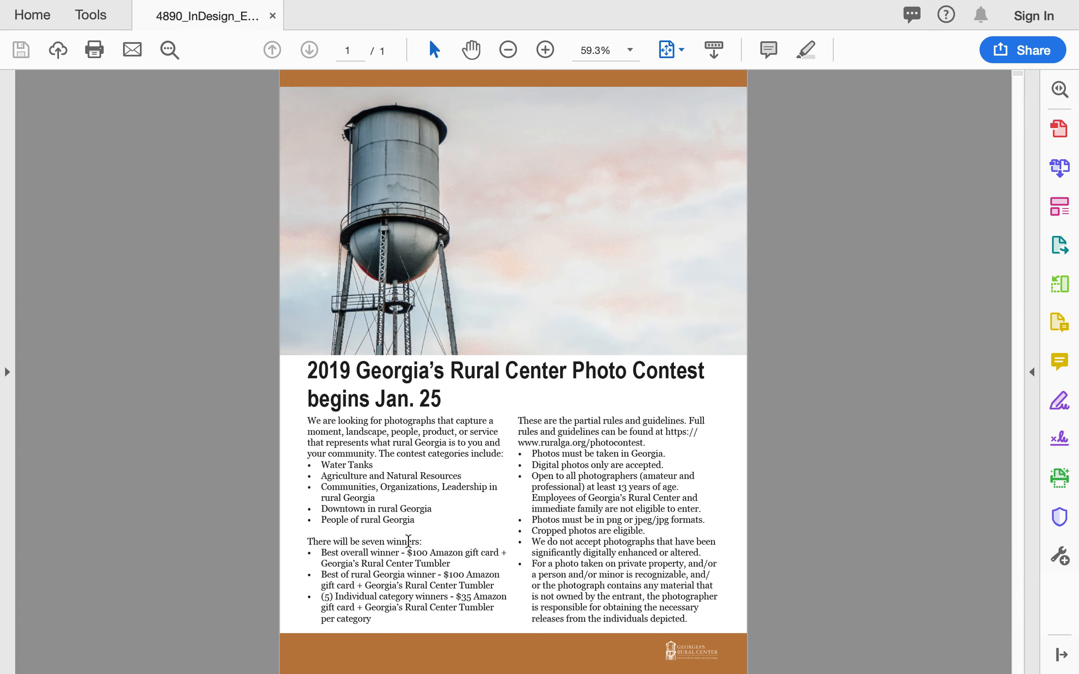
pyautogui.hotkey('ctrl', 'Left')
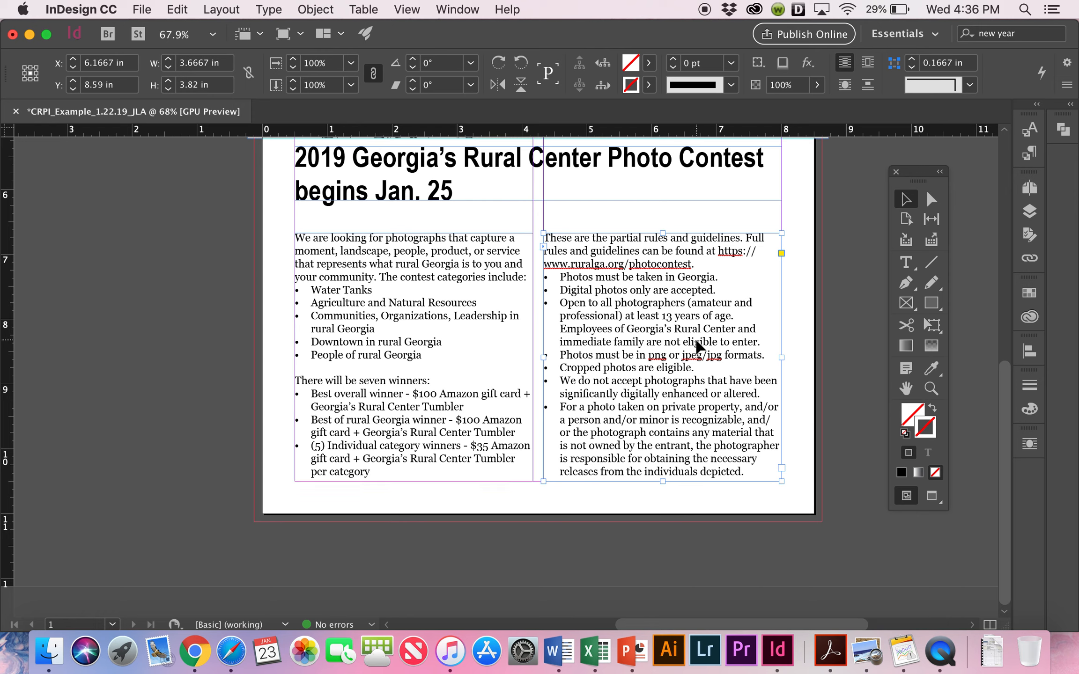
pyautogui.keyDown('shift'); pyautogui.click(500, 348); pyautogui.keyUp('shift')
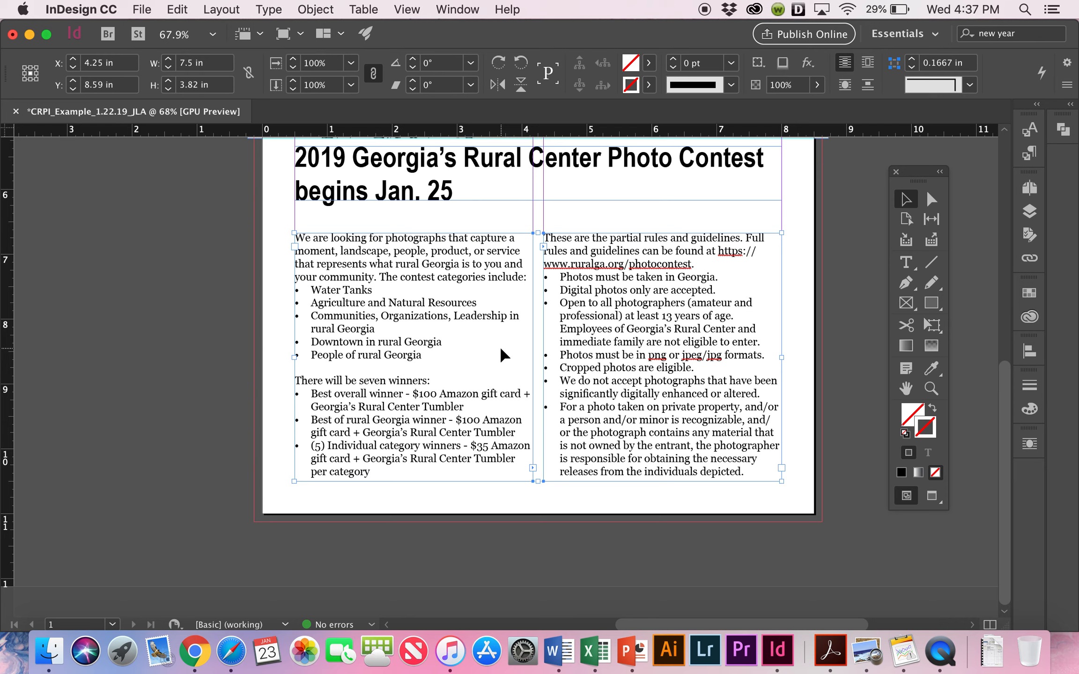
pyautogui.moveTo(500, 347); pyautogui.dragTo(499, 324)
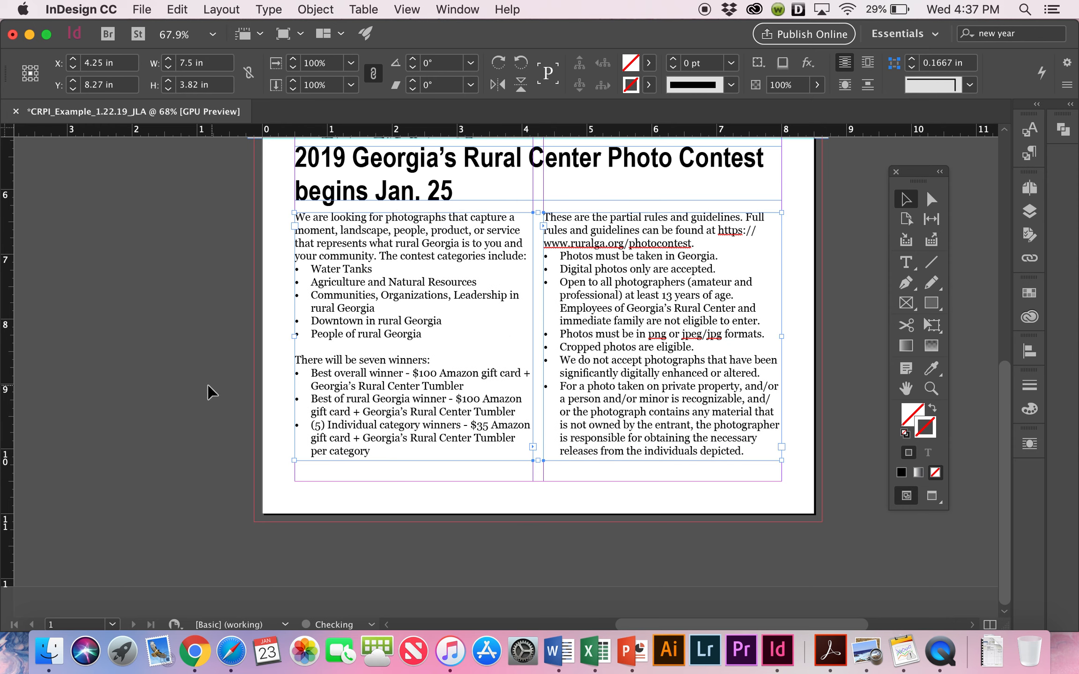
pyautogui.click(196, 391)
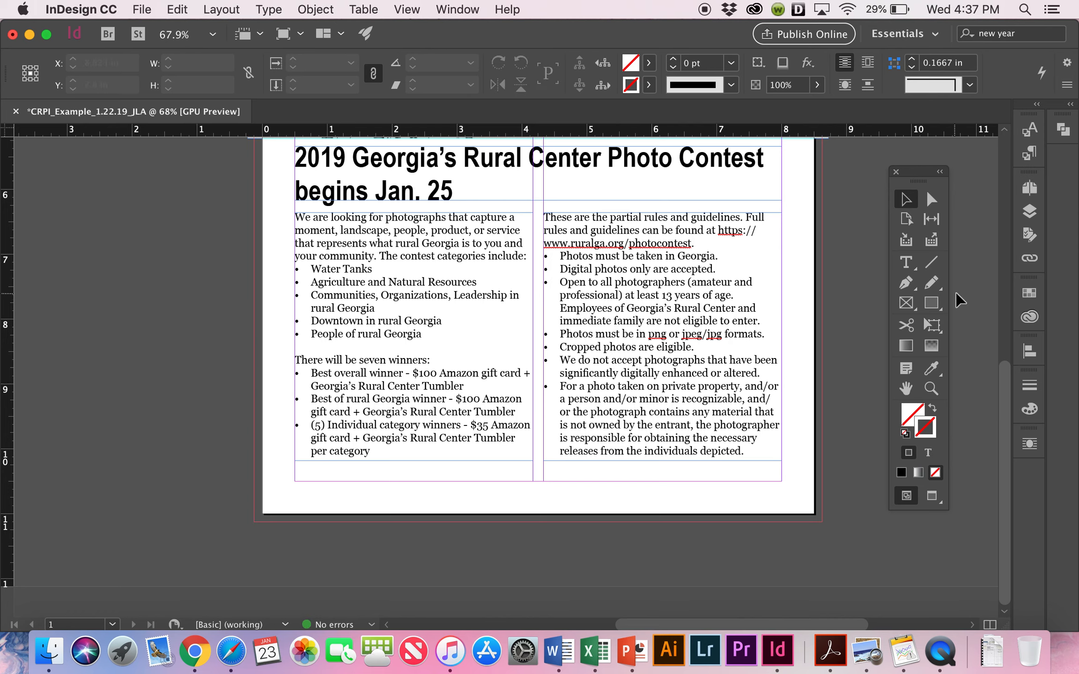
# - Draw a rectangle about 9.58 in by 1.36 in across the page's bottom edge, extending past the bleed, and fill it with Black
pyautogui.click(939, 305)
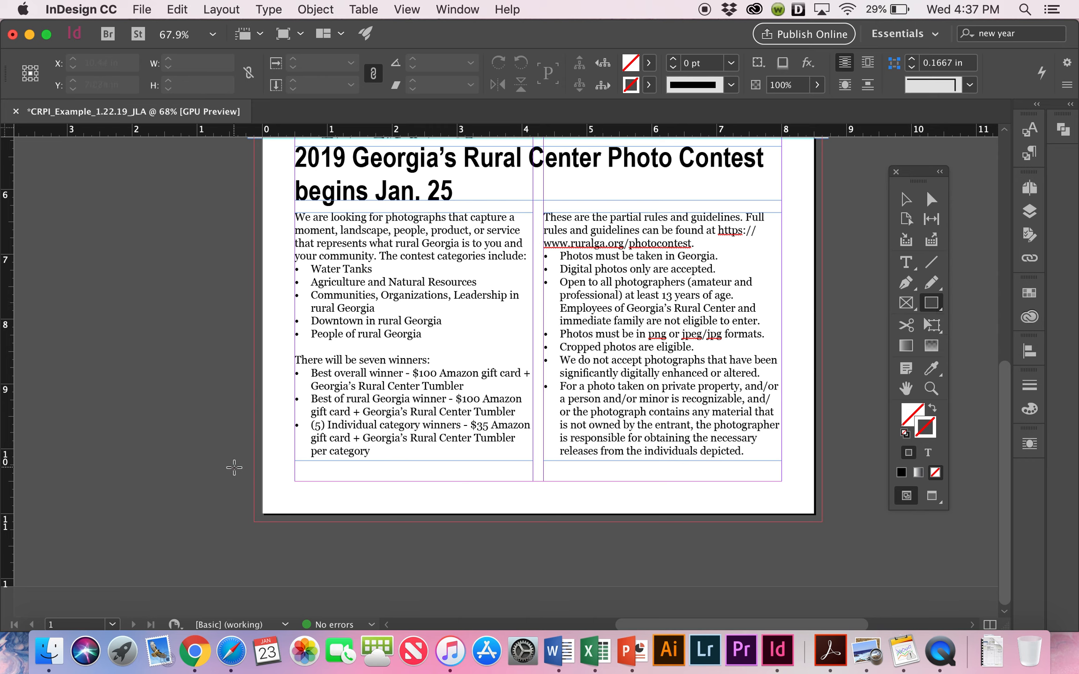
pyautogui.moveTo(221, 470); pyautogui.dragTo(843, 559)
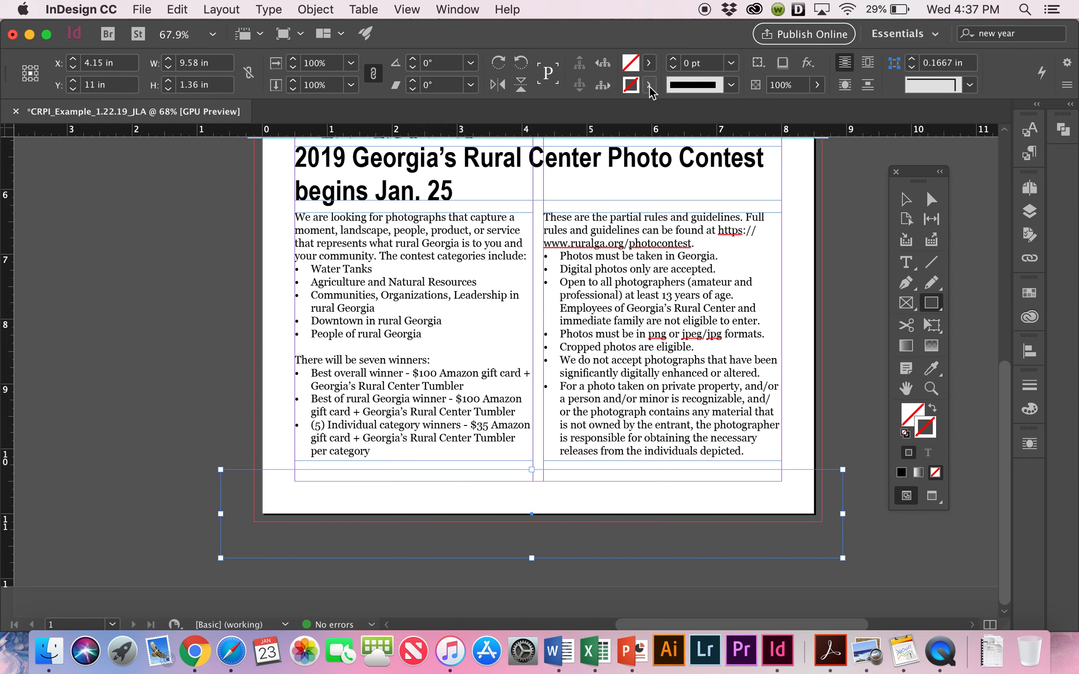
pyautogui.click(649, 62)
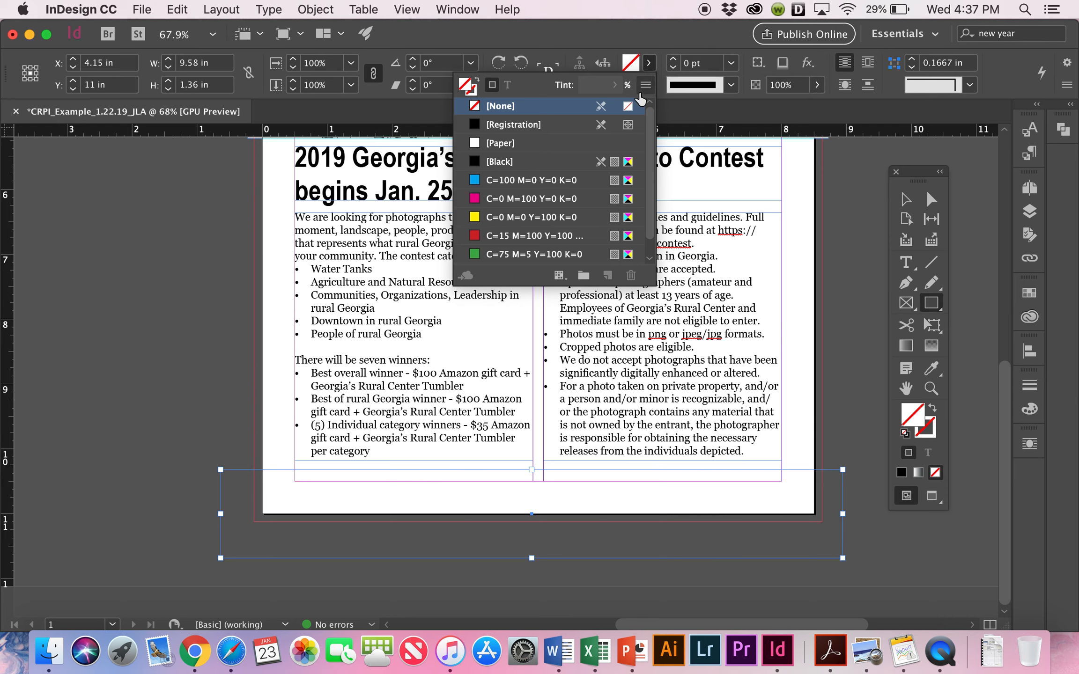
pyautogui.scroll(-1, 576, 199)
pyautogui.scroll(1, 577, 195)
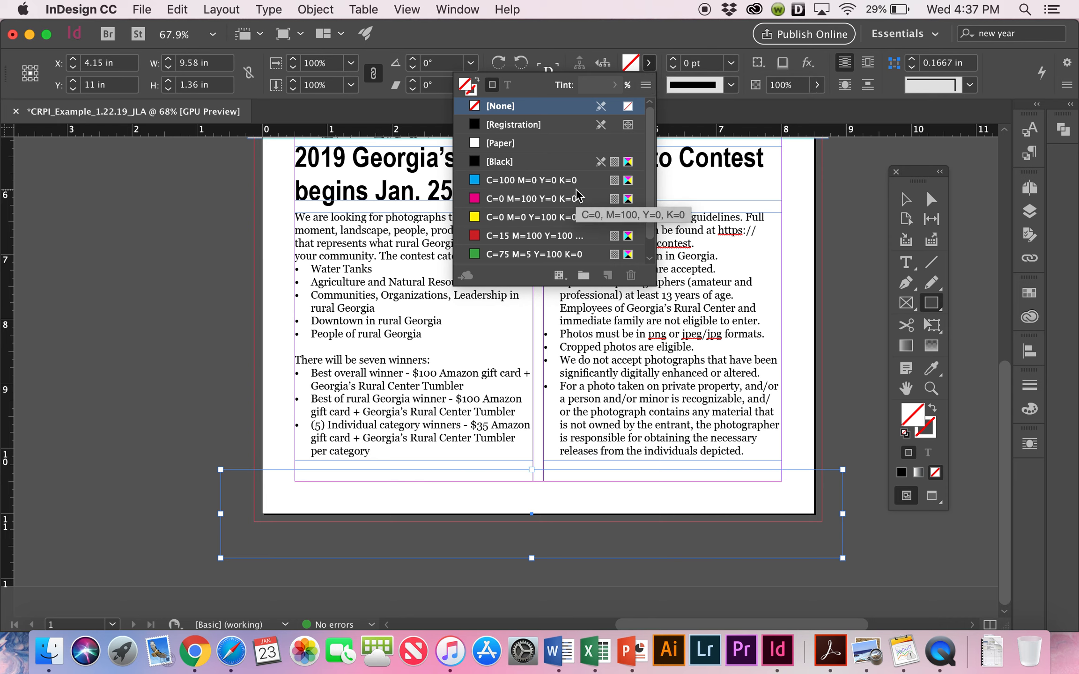
pyautogui.click(550, 165)
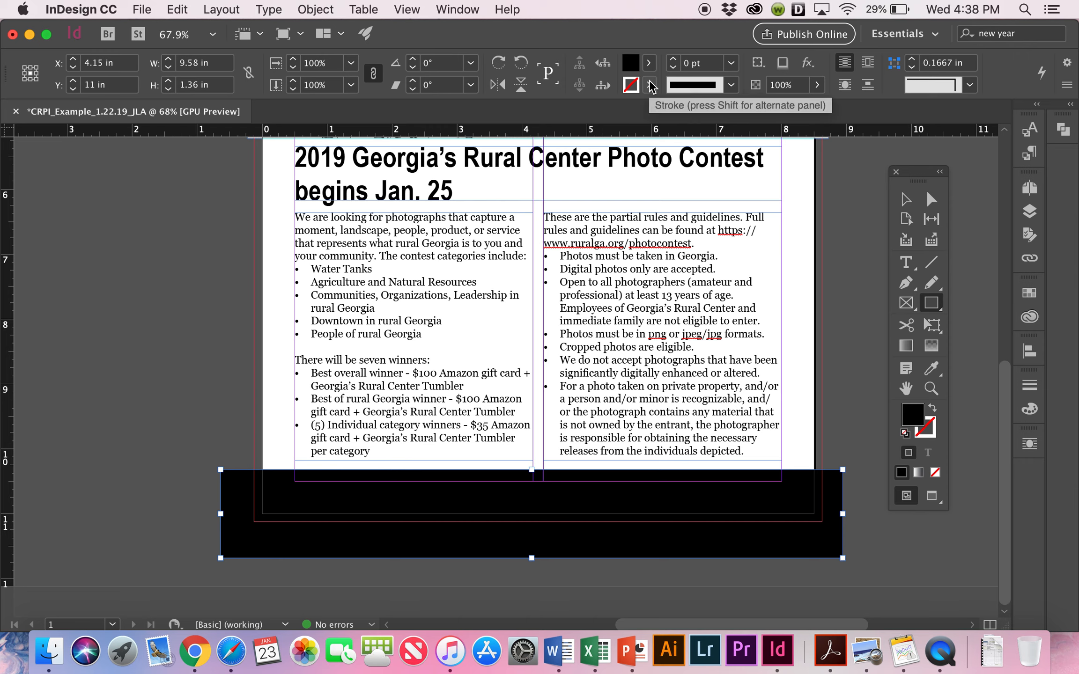
# - Create a new fill swatch from Black for the bottom rectangle and name it "Red Dirt Orange"
pyautogui.click(651, 87)
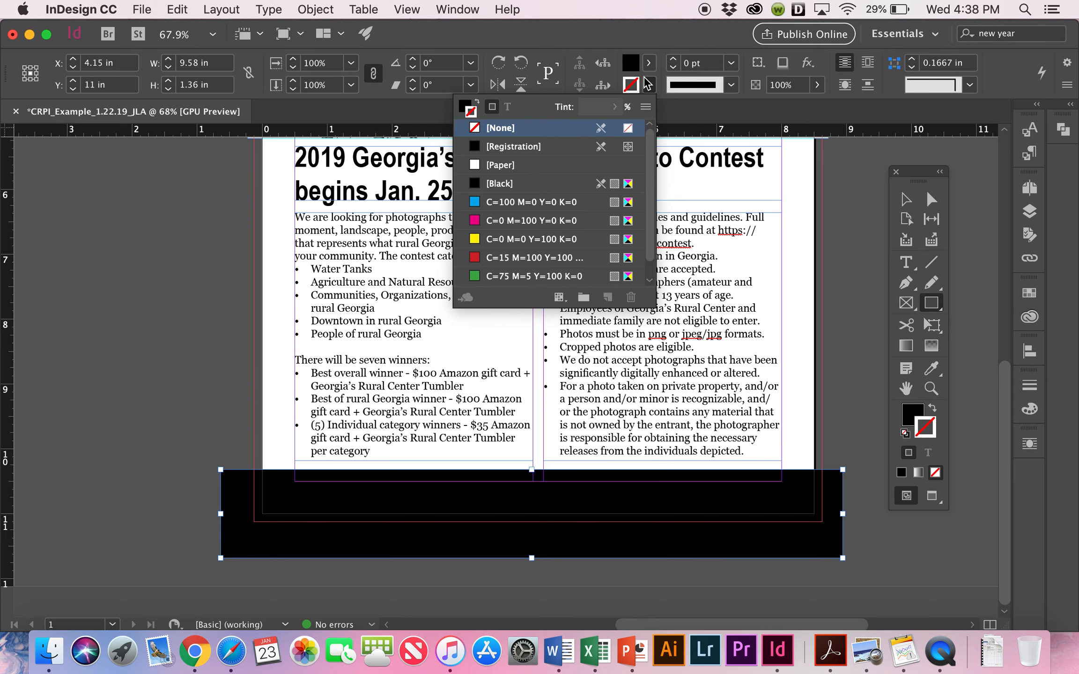
pyautogui.click(650, 63)
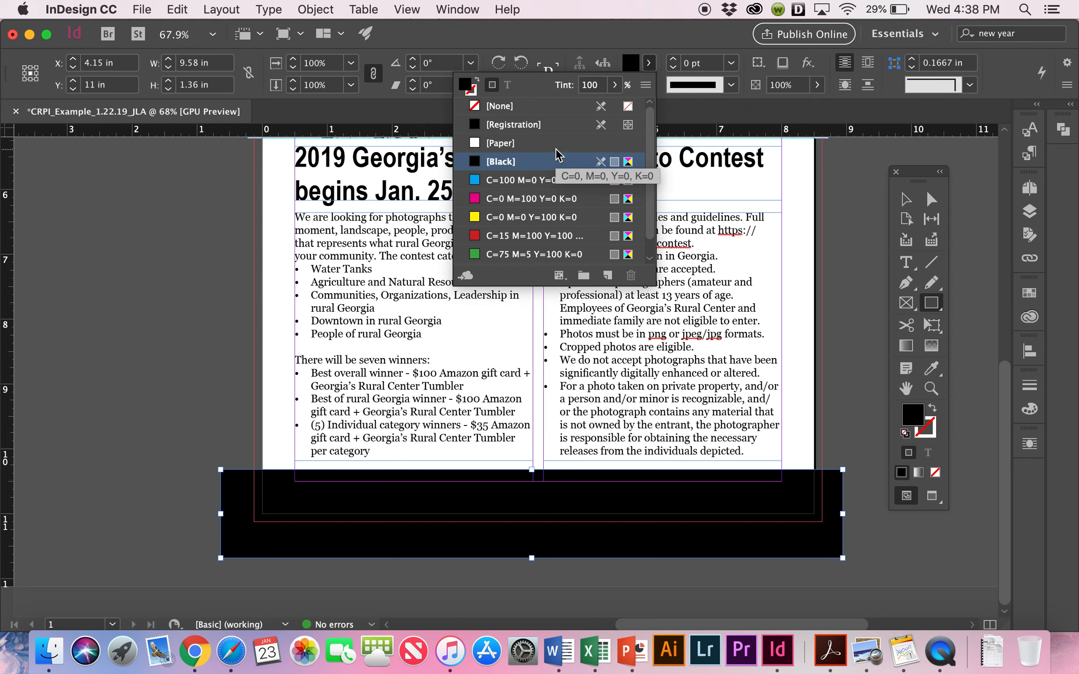
pyautogui.scroll(-1, 555, 148)
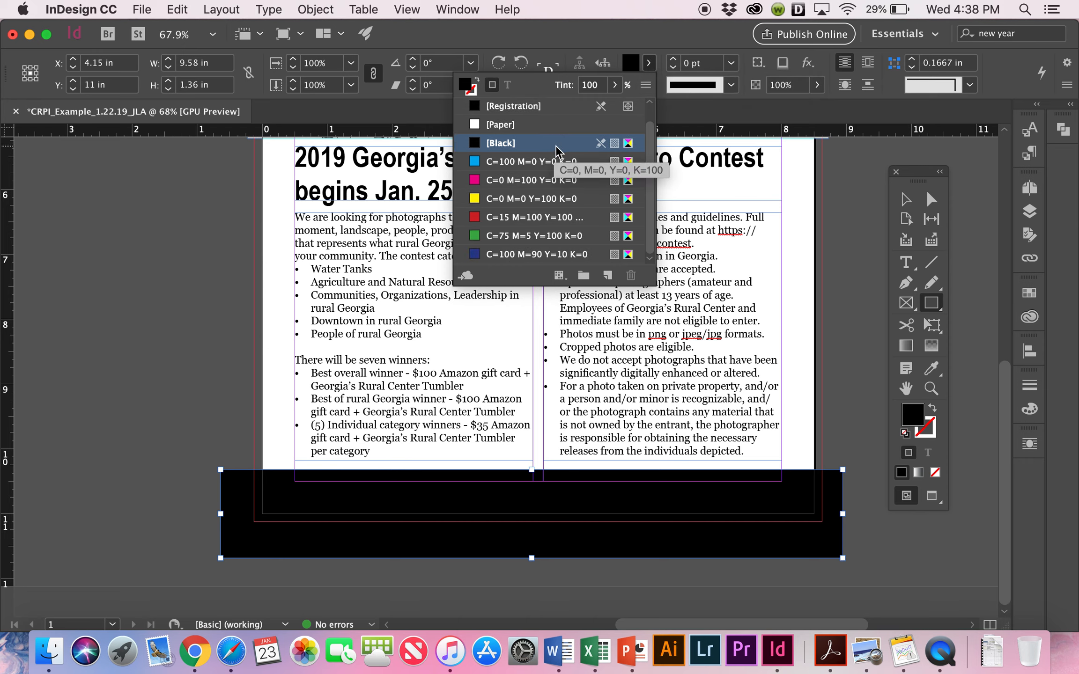
pyautogui.click(609, 276)
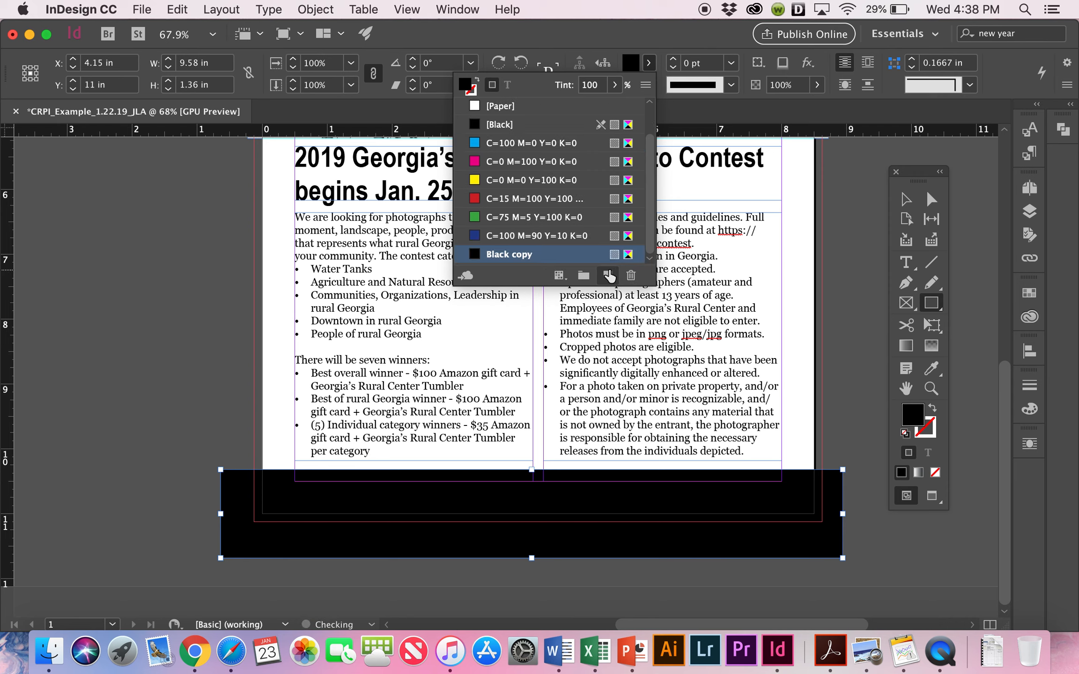
pyautogui.doubleClick(554, 254)
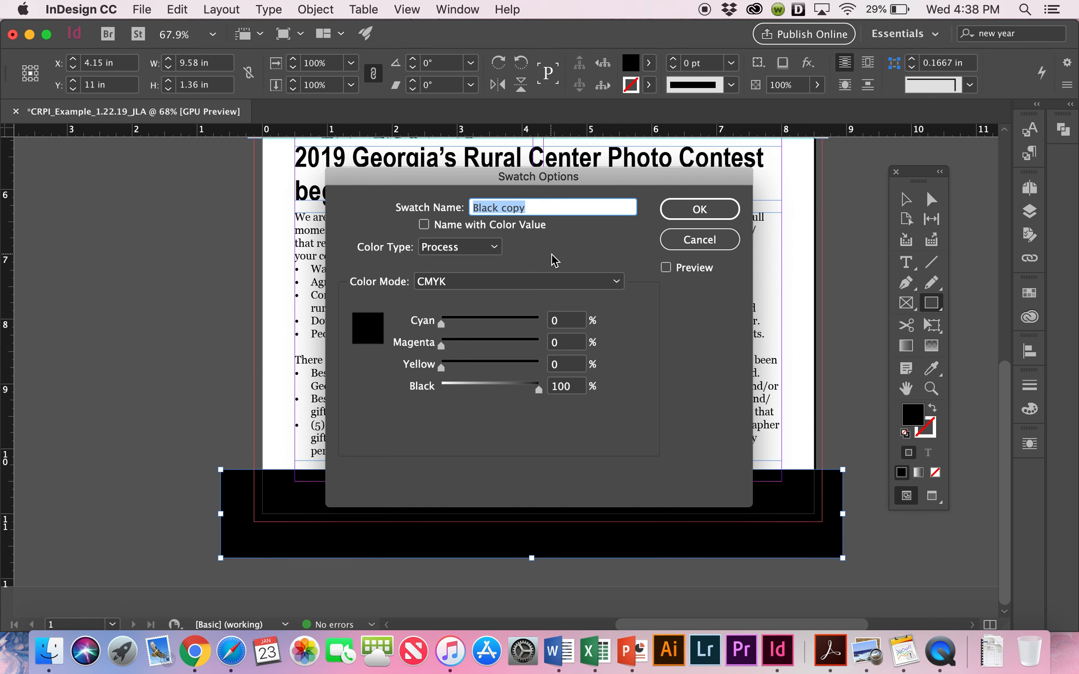
pyautogui.write('Red Dirt Orange')
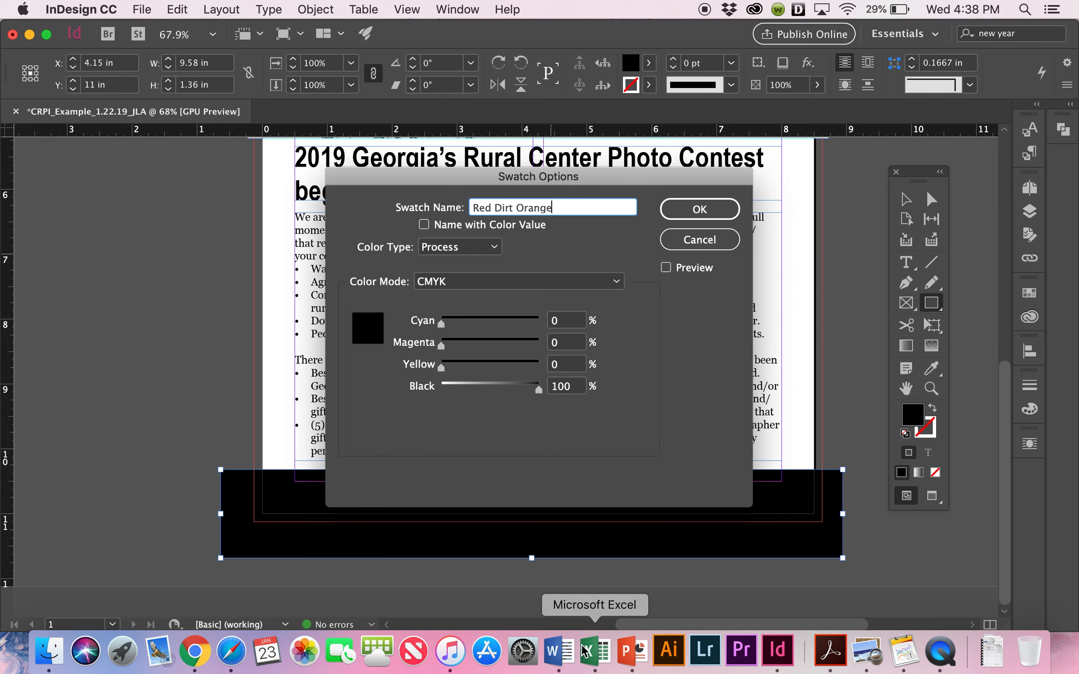
# - Look up the Red Dirt Orange values in the Word document and set the swatch's cyan to 24% and magenta to 53%
pyautogui.click(562, 654)
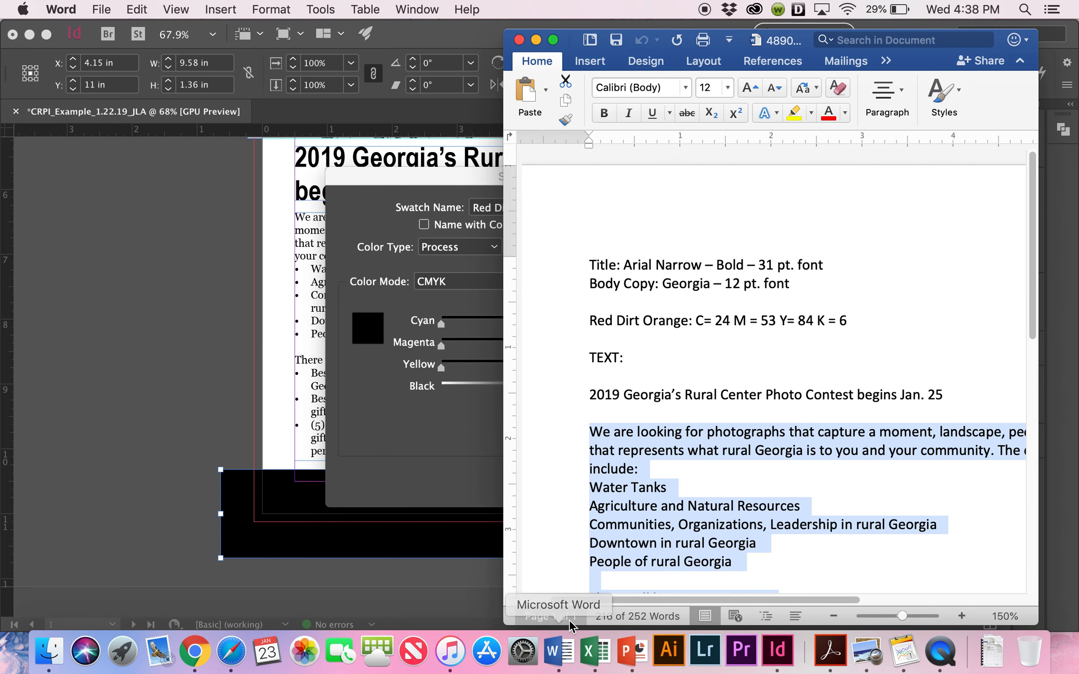
pyautogui.click(626, 338)
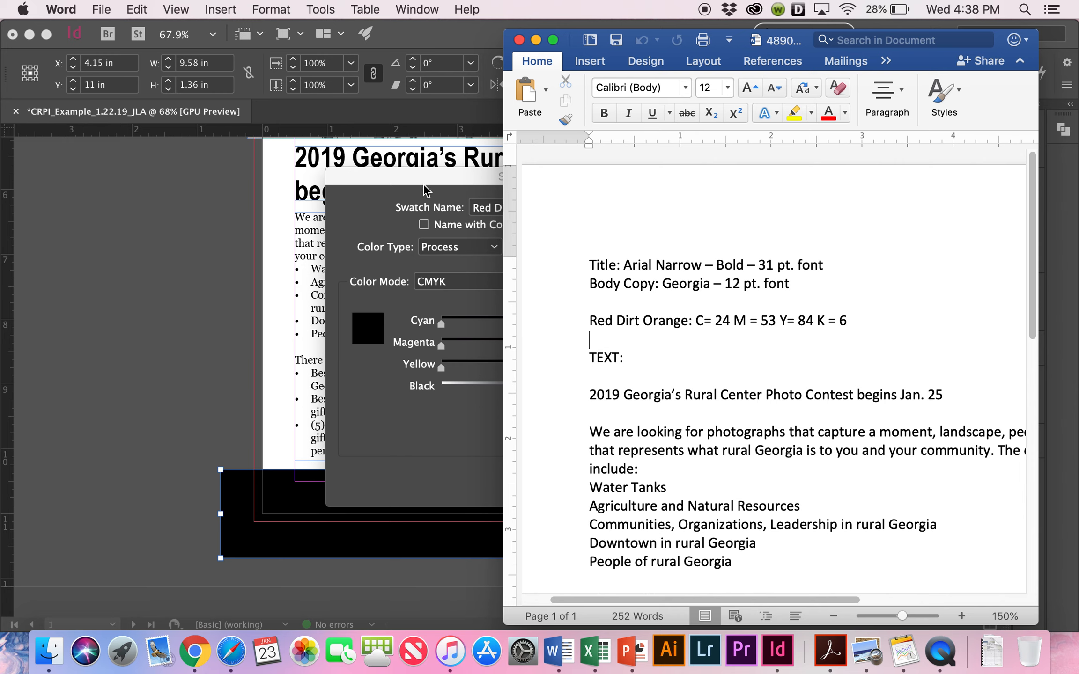
pyautogui.click(457, 188)
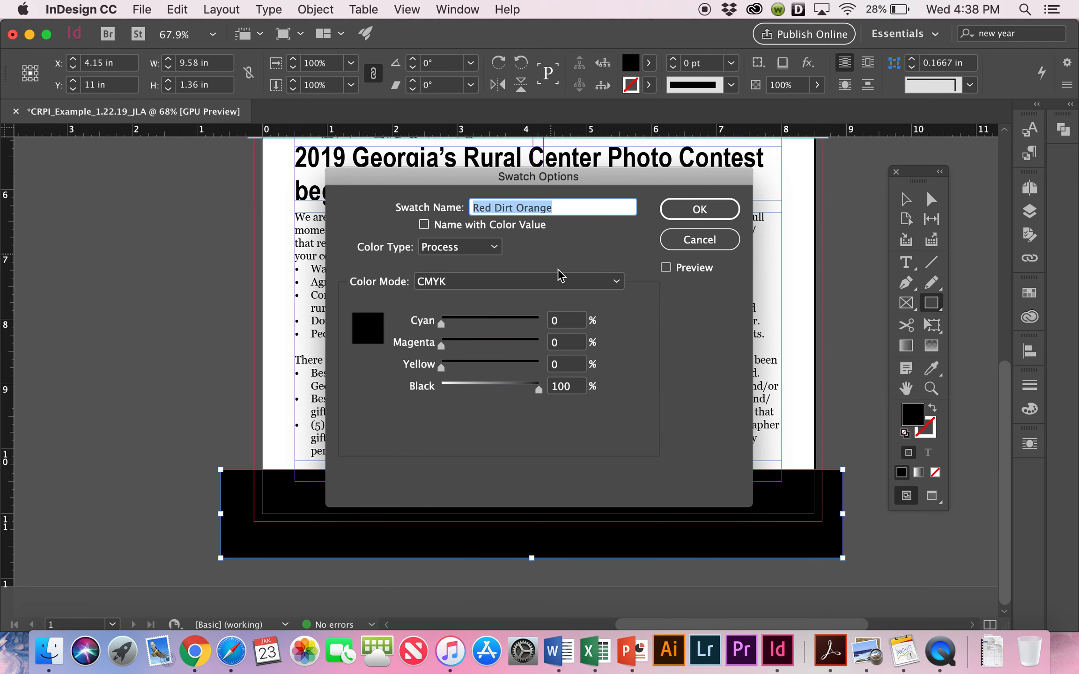
pyautogui.click(562, 321)
pyautogui.press('BackSpace')
pyautogui.write('25')
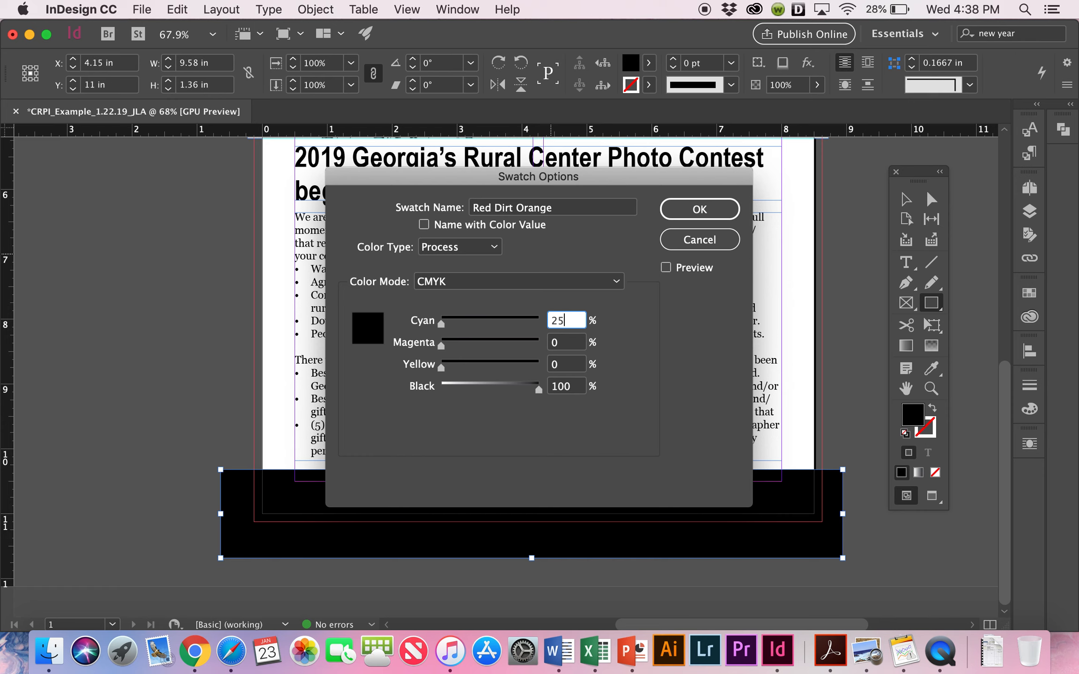
pyautogui.press('BackSpace')
pyautogui.write('4')
pyautogui.click(567, 343)
pyautogui.click(553, 656)
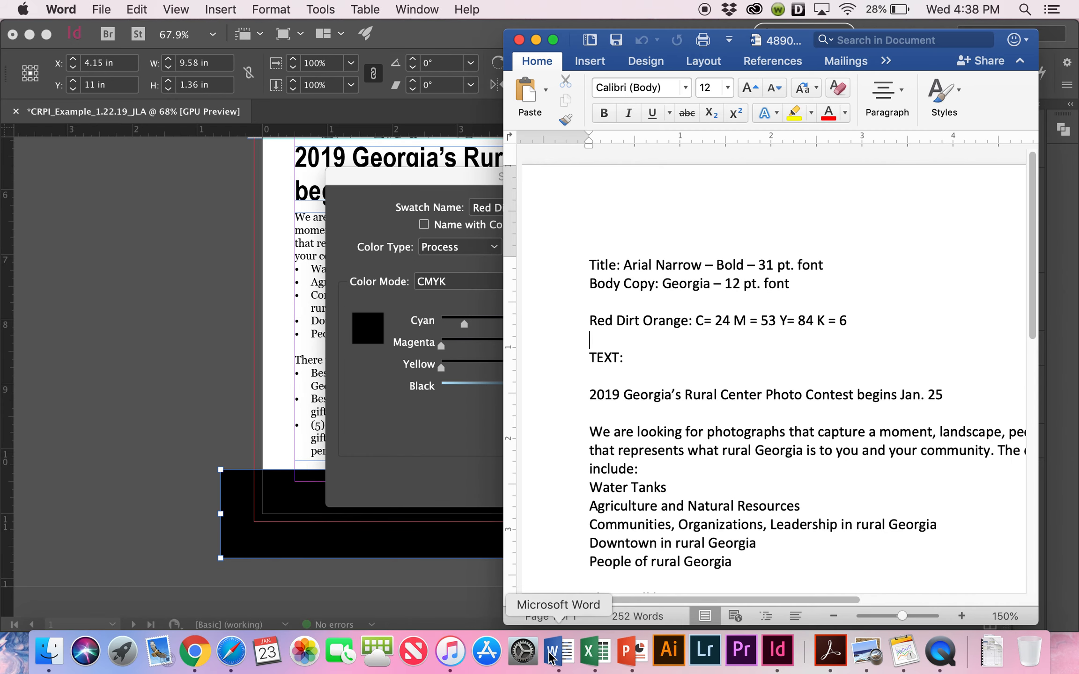
pyautogui.click(475, 322)
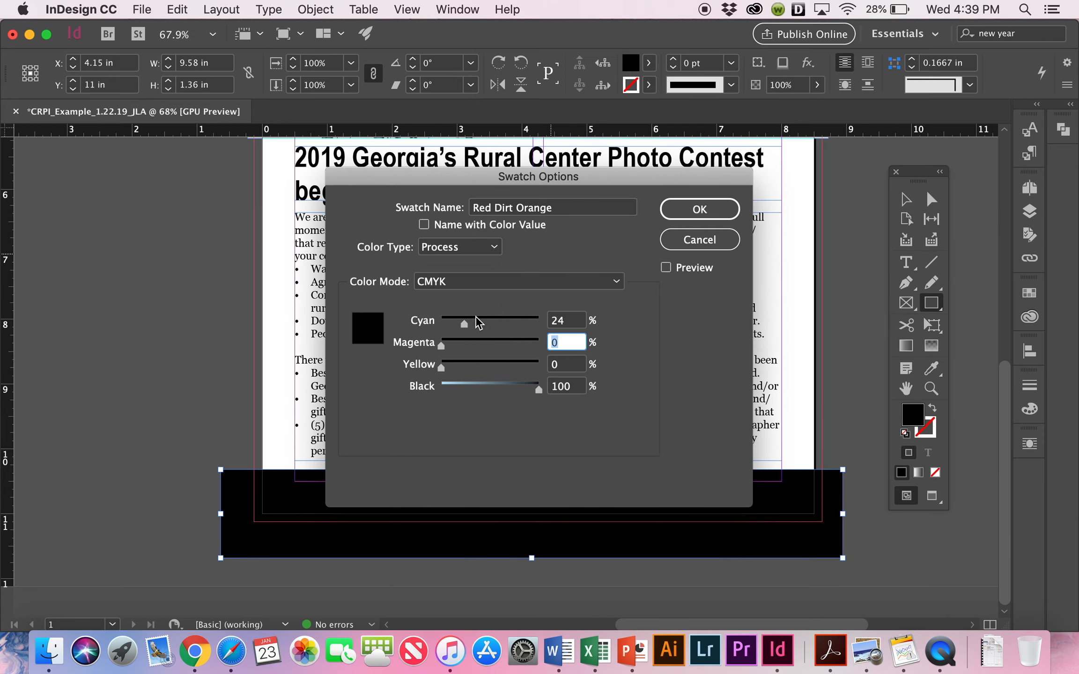
pyautogui.write('53')
# - Set the swatch's yellow to 84% and black to 6%, check them against the Word document, and apply the color to the rectangle
pyautogui.click(558, 651)
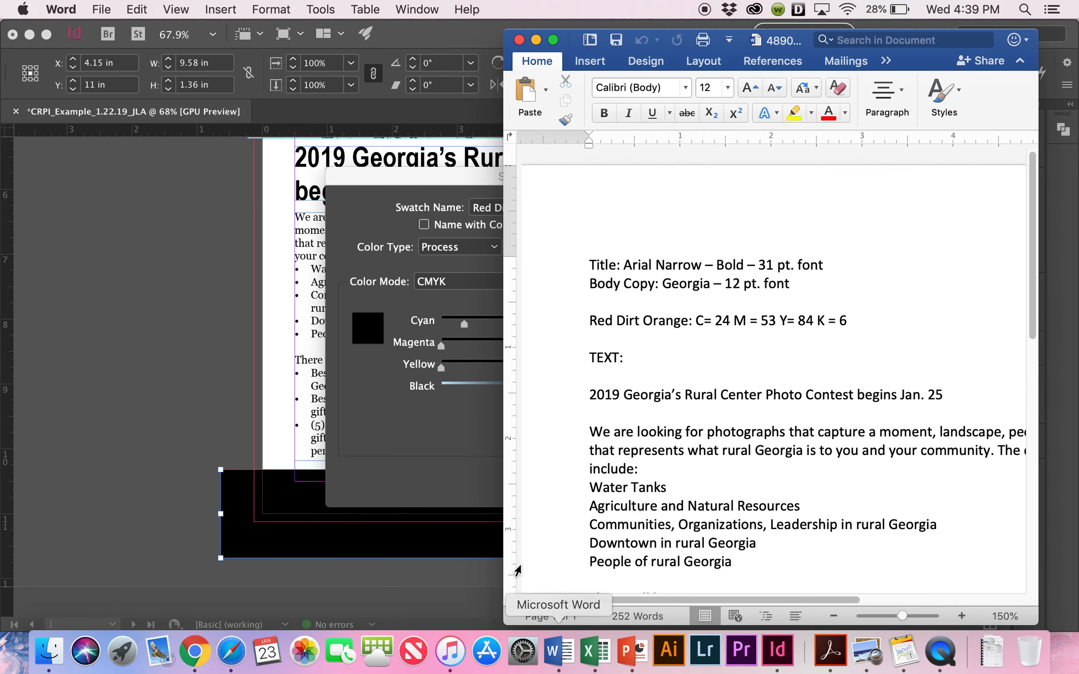
pyautogui.click(477, 456)
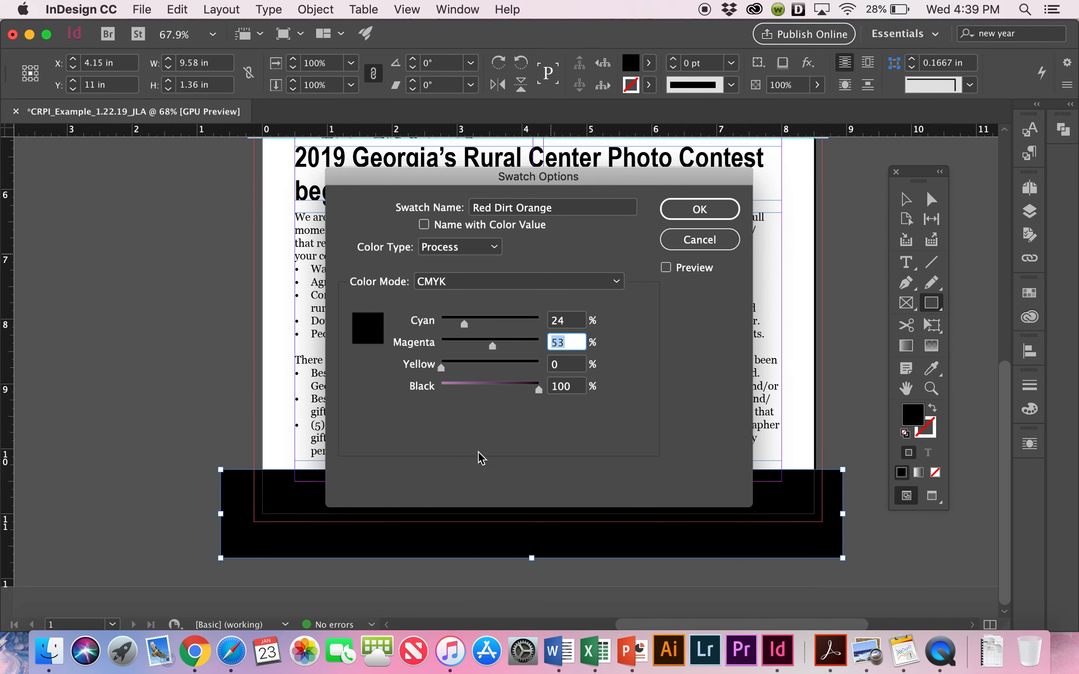
pyautogui.press('Tab')
pyautogui.write('84')
pyautogui.click(577, 389)
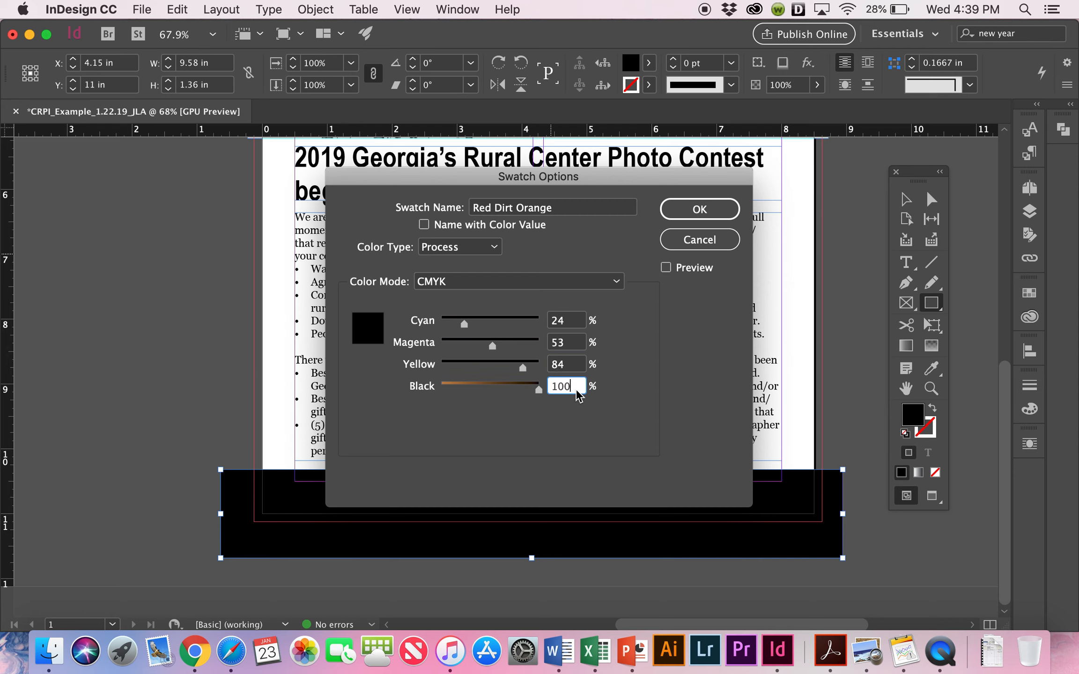
pyautogui.moveTo(572, 389); pyautogui.dragTo(547, 394)
pyautogui.write('6')
pyautogui.click(581, 368)
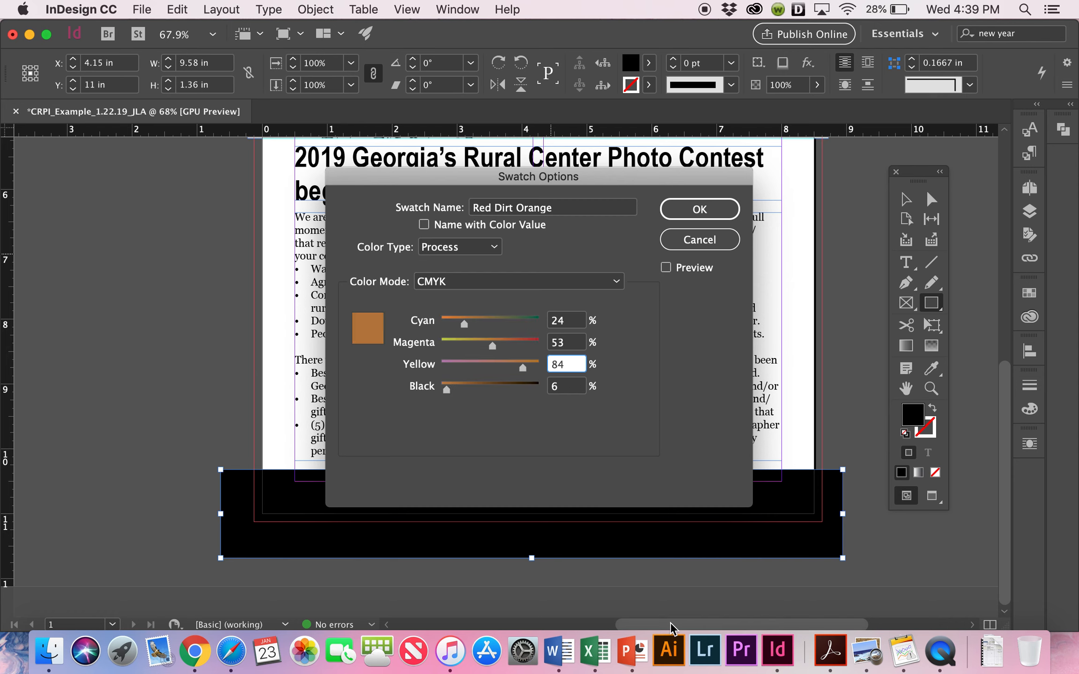
pyautogui.click(553, 653)
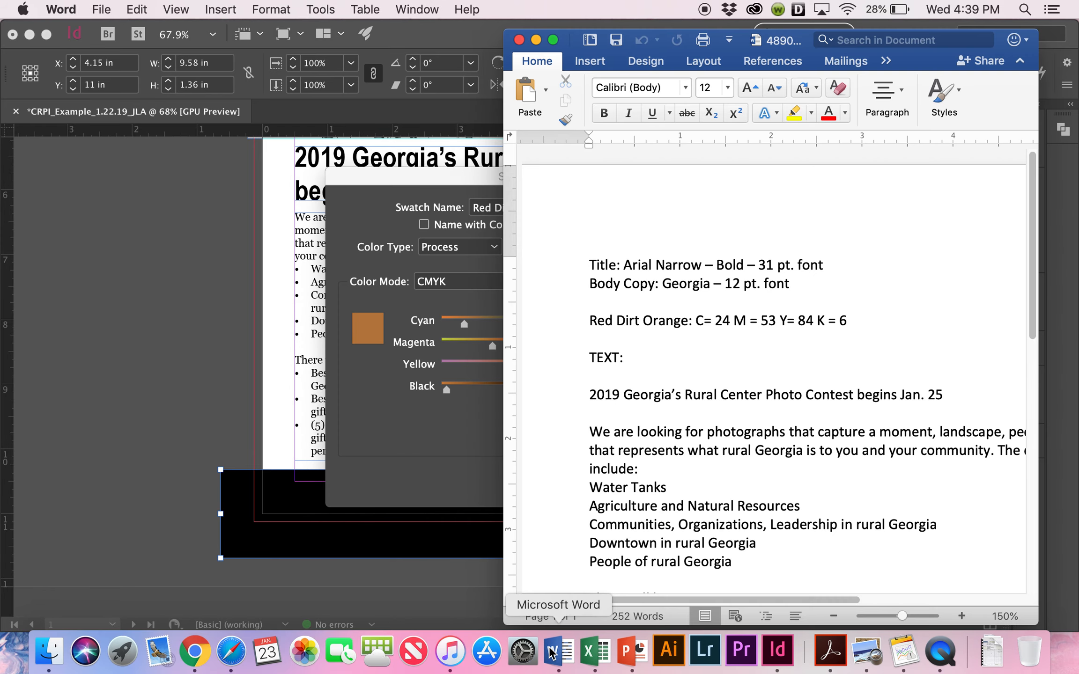
pyautogui.click(411, 437)
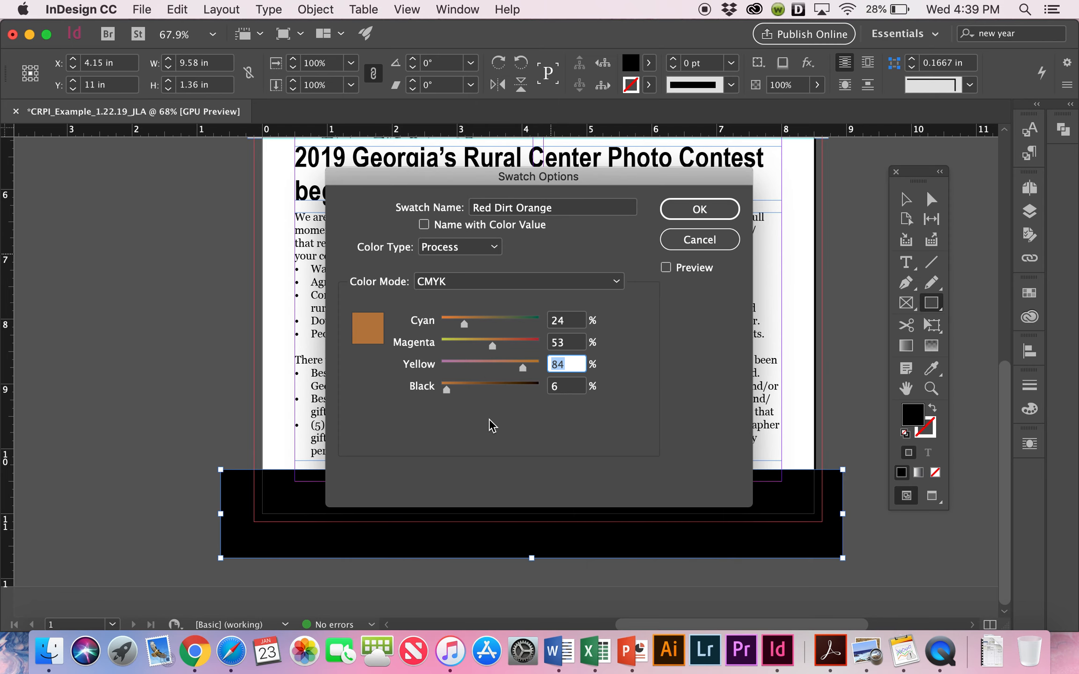
pyautogui.click(682, 214)
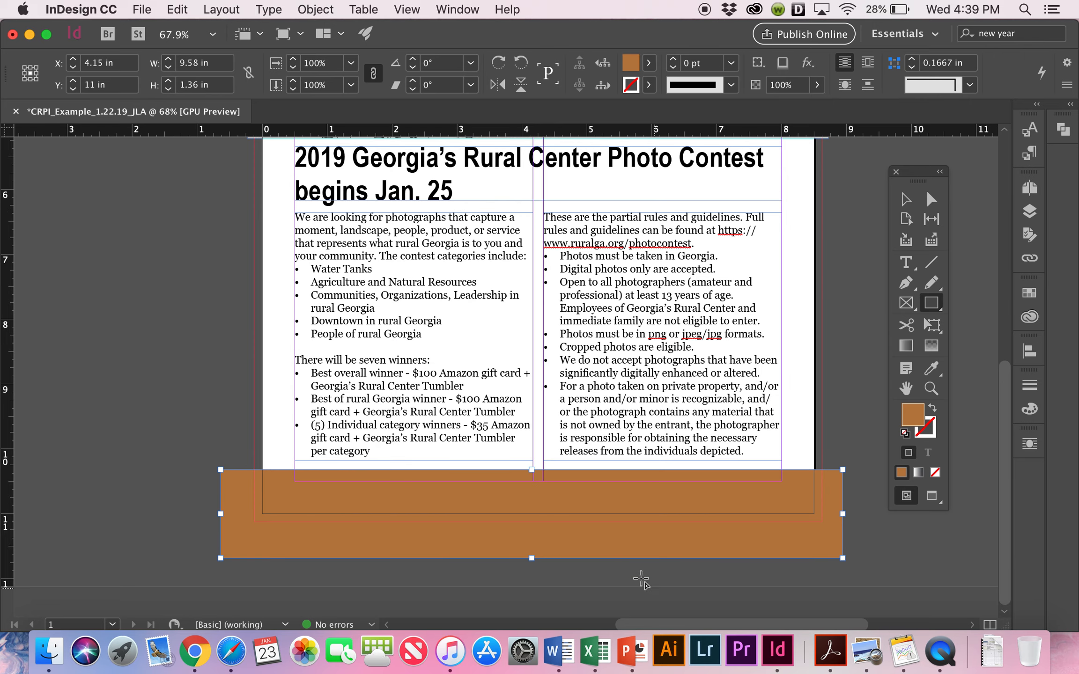
# - Nudge the orange rectangle up to Y about 10.89 in, so its upper edge sits just below the body text
pyautogui.click(906, 199)
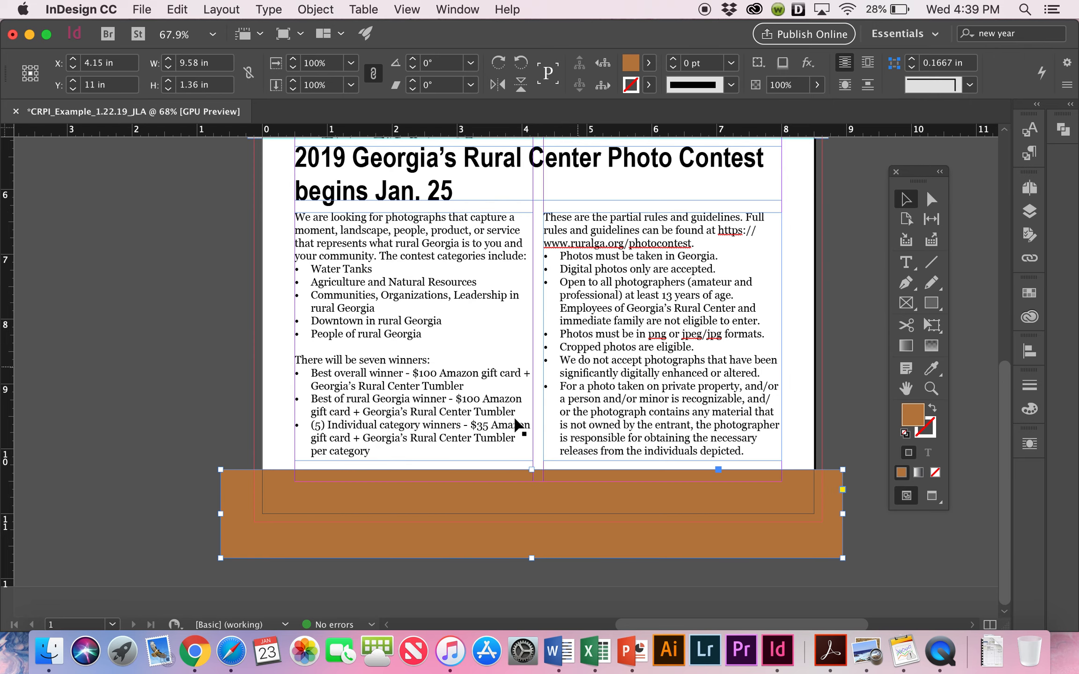
pyautogui.press('Up')
pyautogui.press('Up')
pyautogui.press('Up')
pyautogui.press('Up')
pyautogui.press('Up')
pyautogui.press('Up')
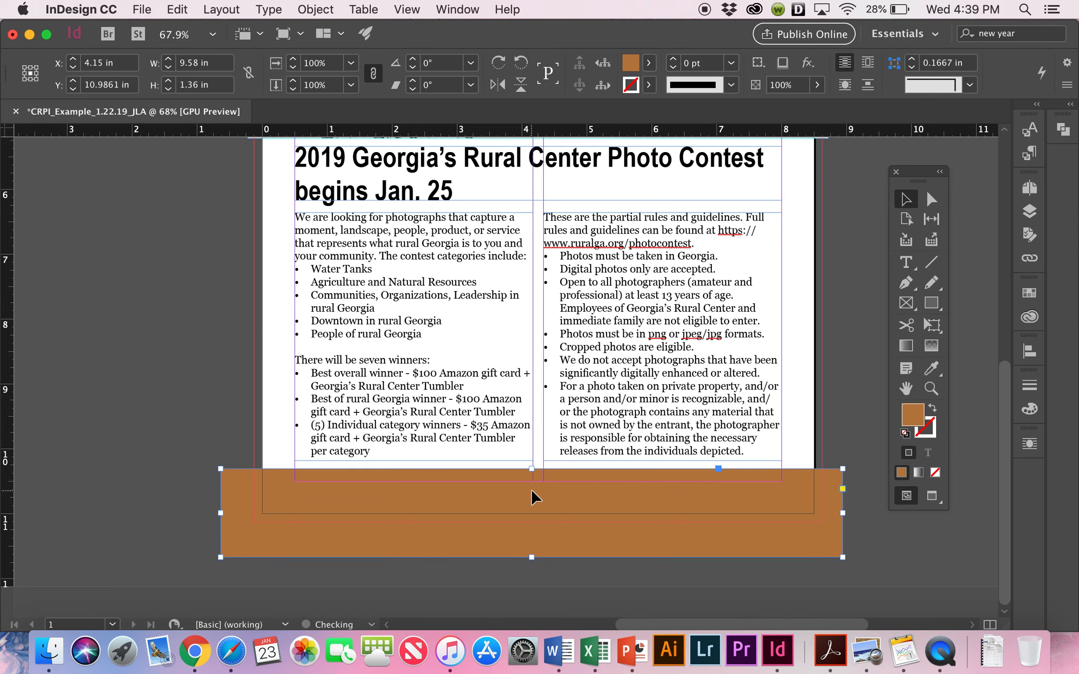
pyautogui.press('Up')
pyautogui.press('Up')
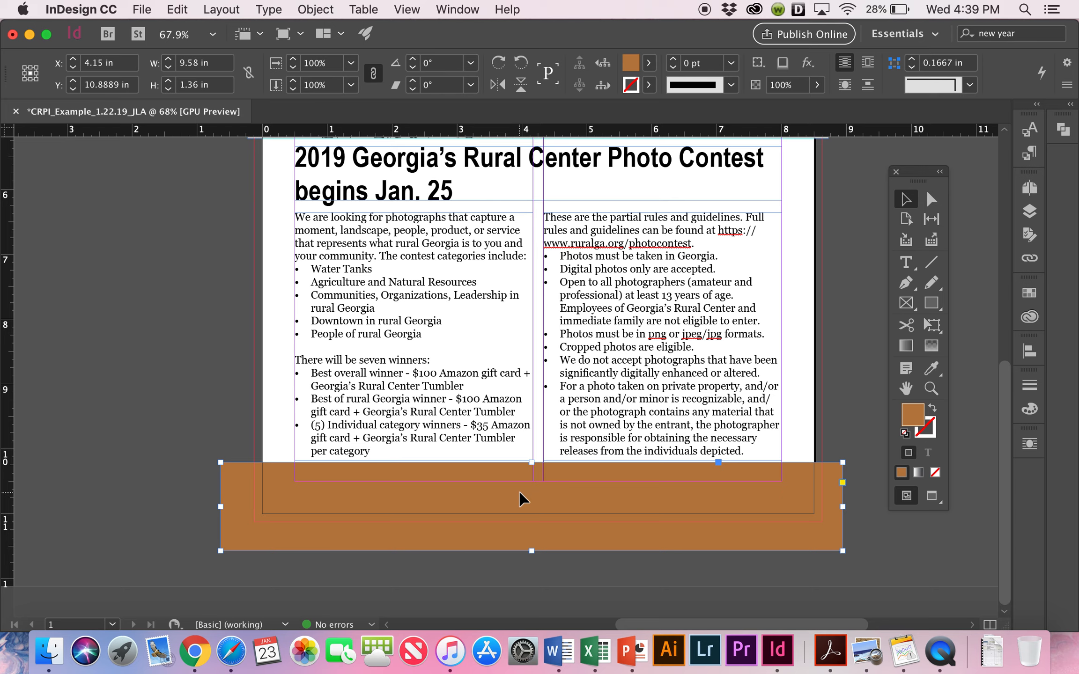
# - Paste a copy of the orange bar and place it across the page's top edge, overlapping the top of the water tower picture
pyautogui.press('super+v')
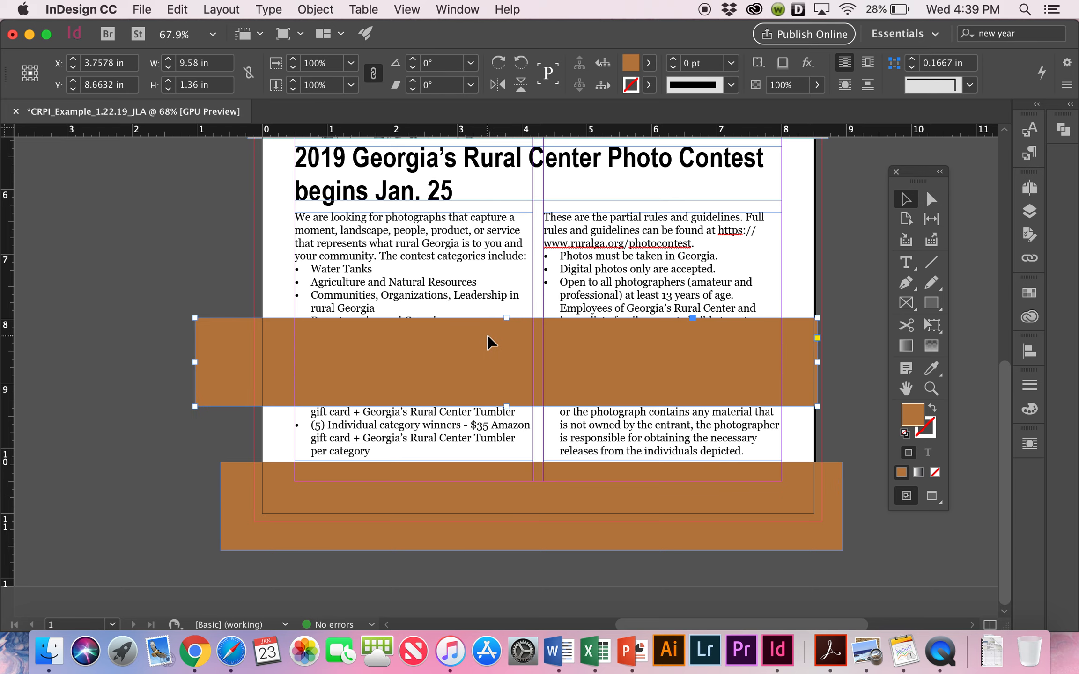
pyautogui.scroll(-4, 486, 342)
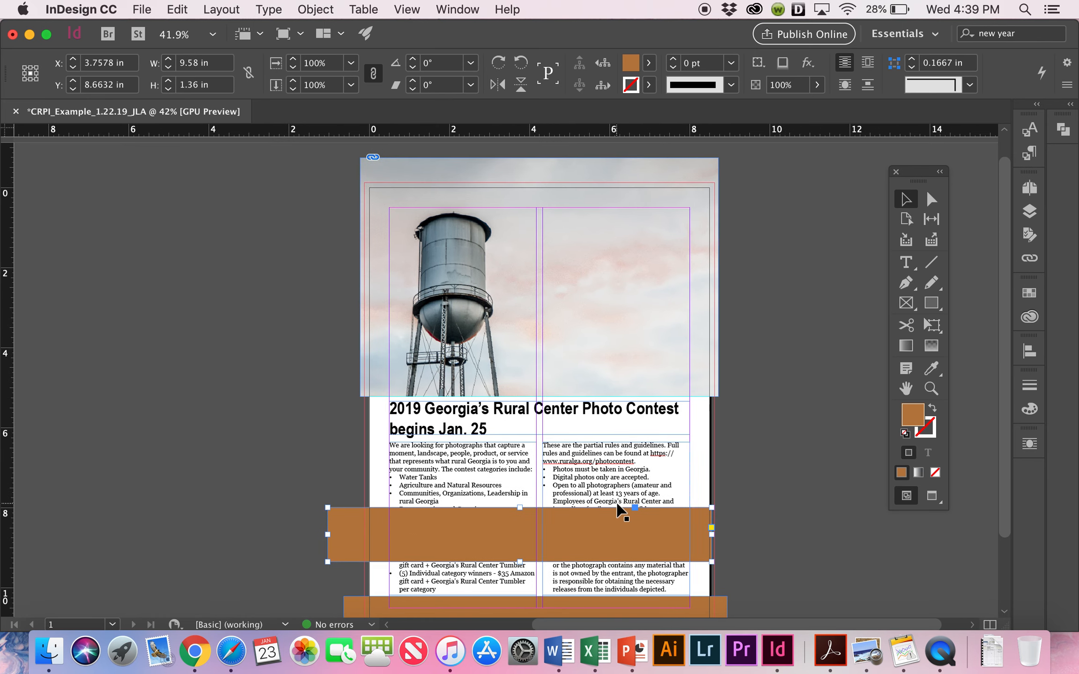
pyautogui.moveTo(614, 544); pyautogui.dragTo(634, 181)
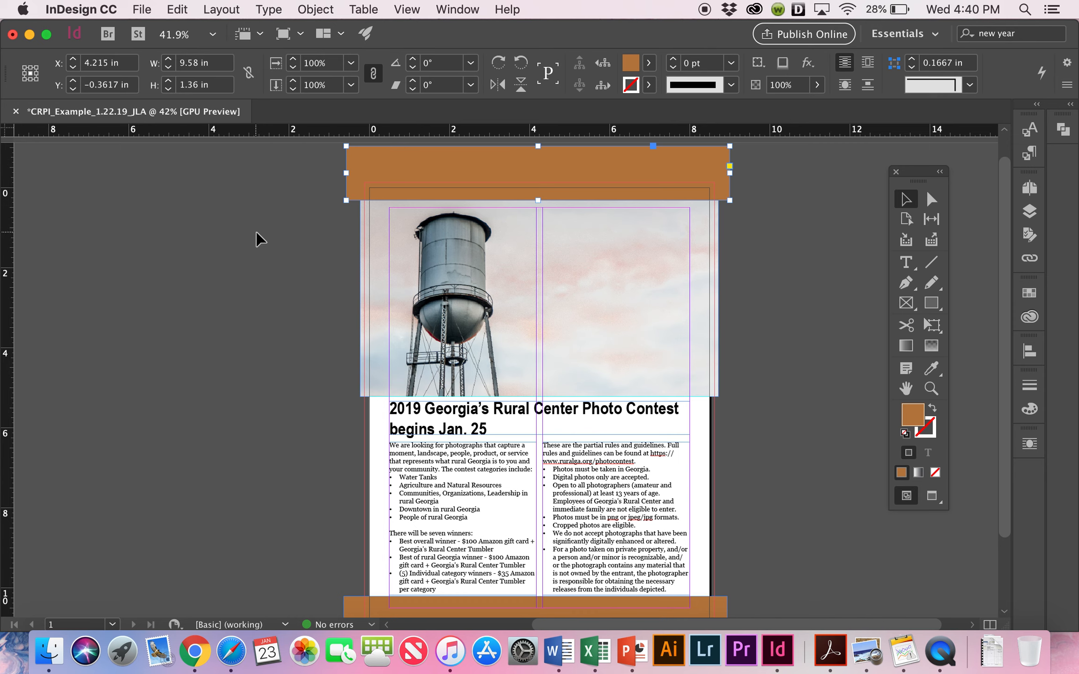
# - Bring CRPI_Main Logo White-01.png from the InDesign Mini-Workshop folder into the layout, placing it on the empty pasteboard beside the page at about 4 in wide
pyautogui.scroll(-3, 259, 238)
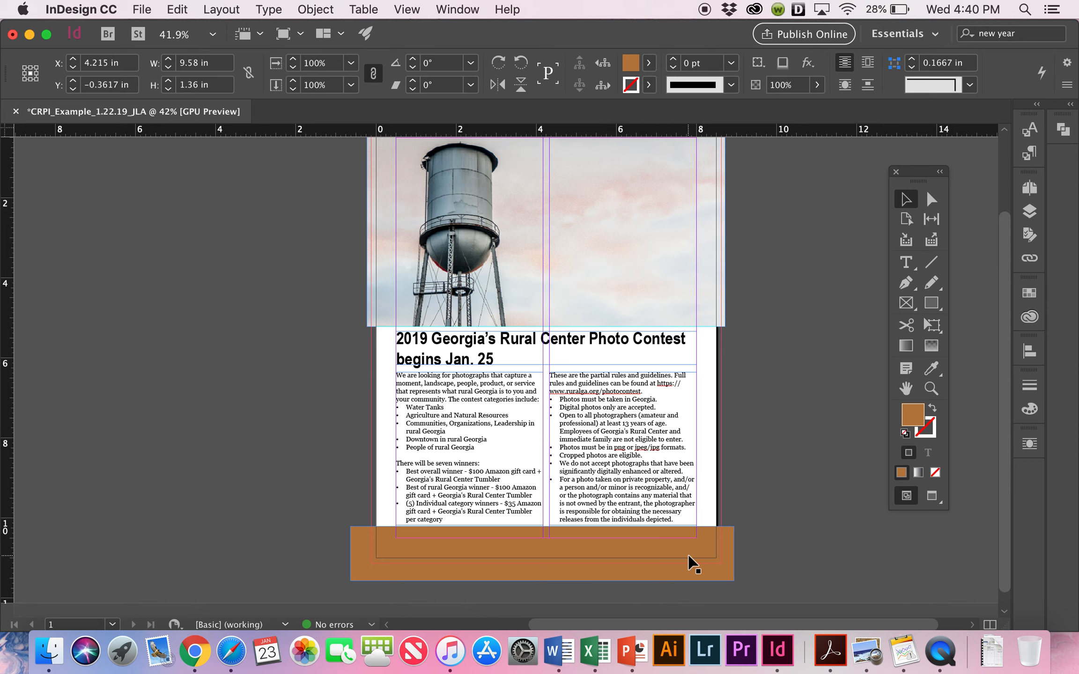
pyautogui.click(186, 504)
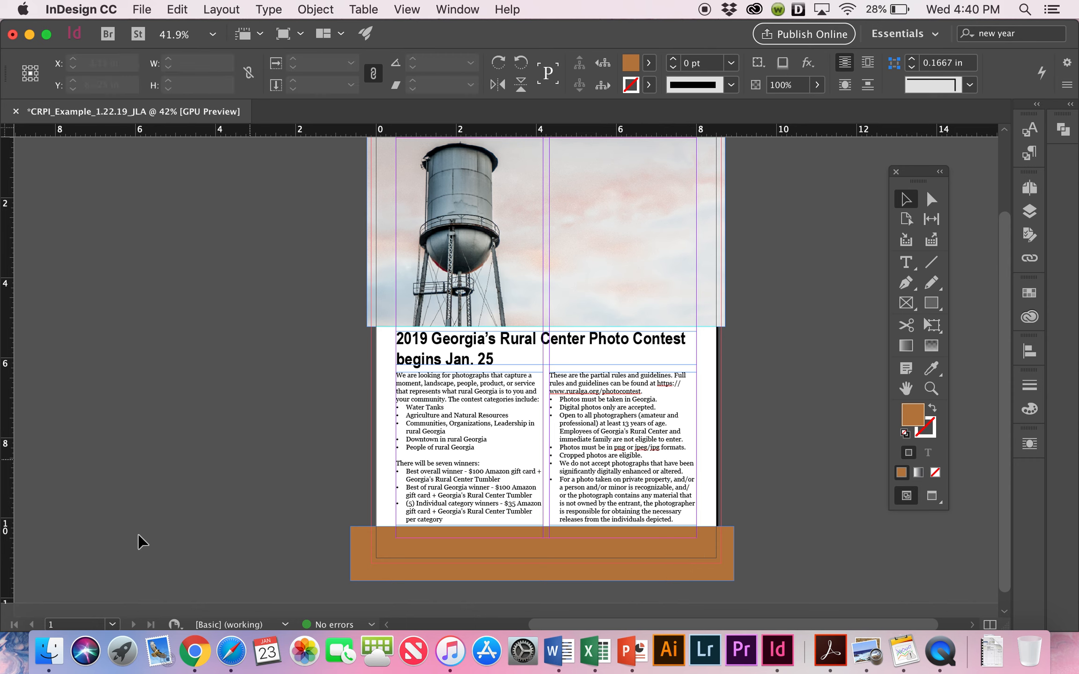
pyautogui.click(49, 651)
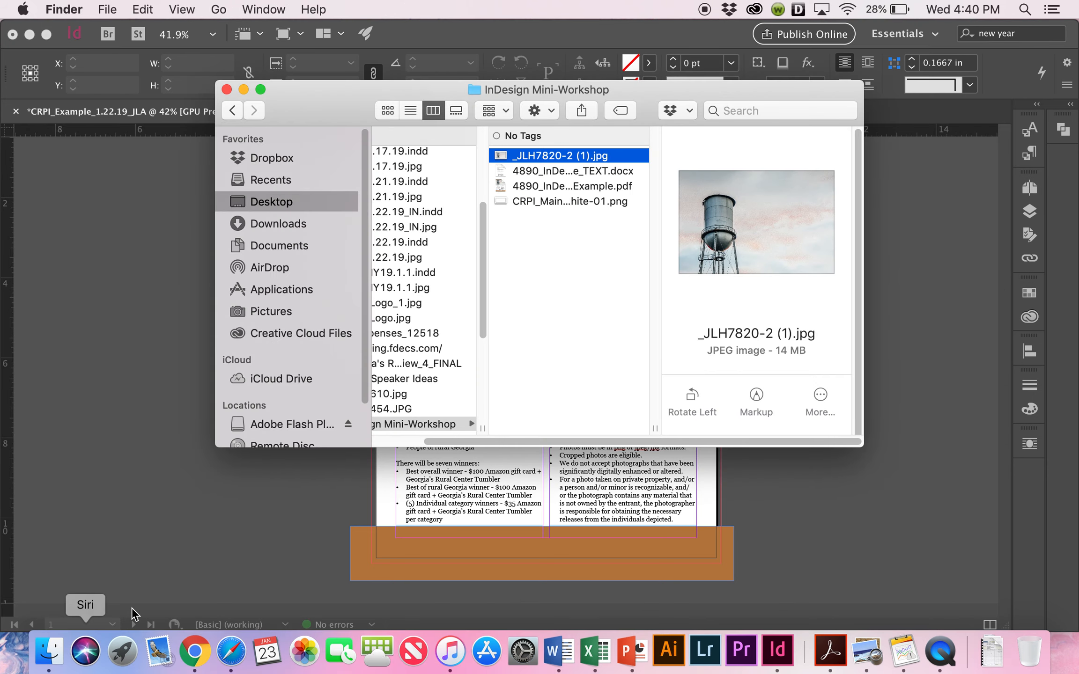
pyautogui.click(532, 206)
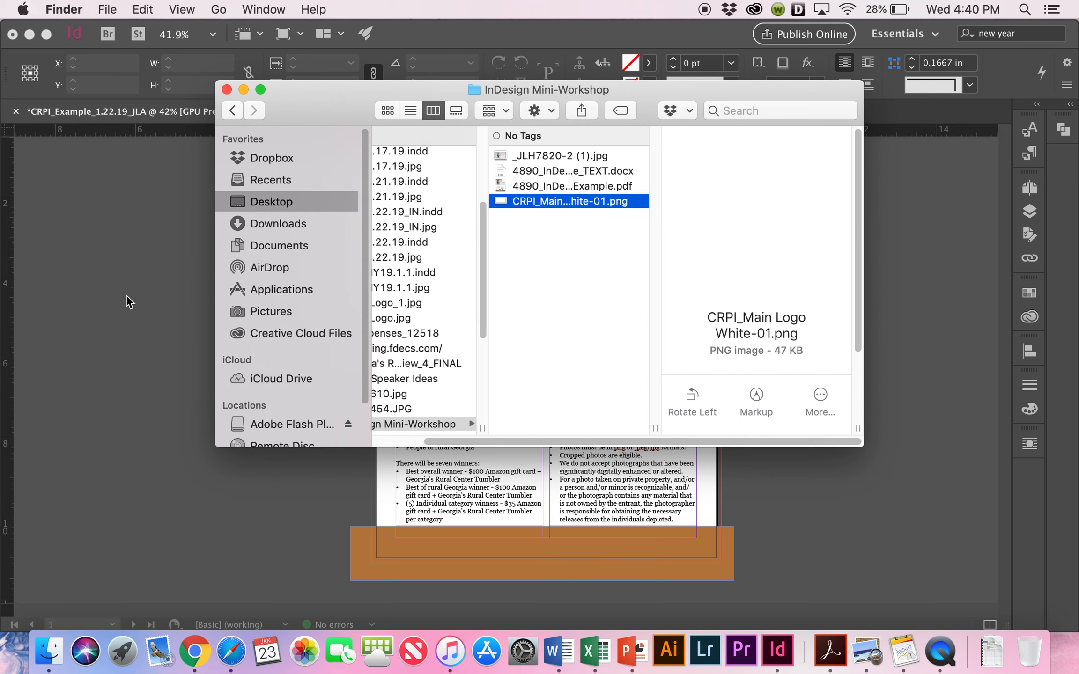
pyautogui.click(568, 199)
pyautogui.press('Return')
pyautogui.moveTo(516, 203); pyautogui.dragTo(123, 276)
pyautogui.click(162, 272)
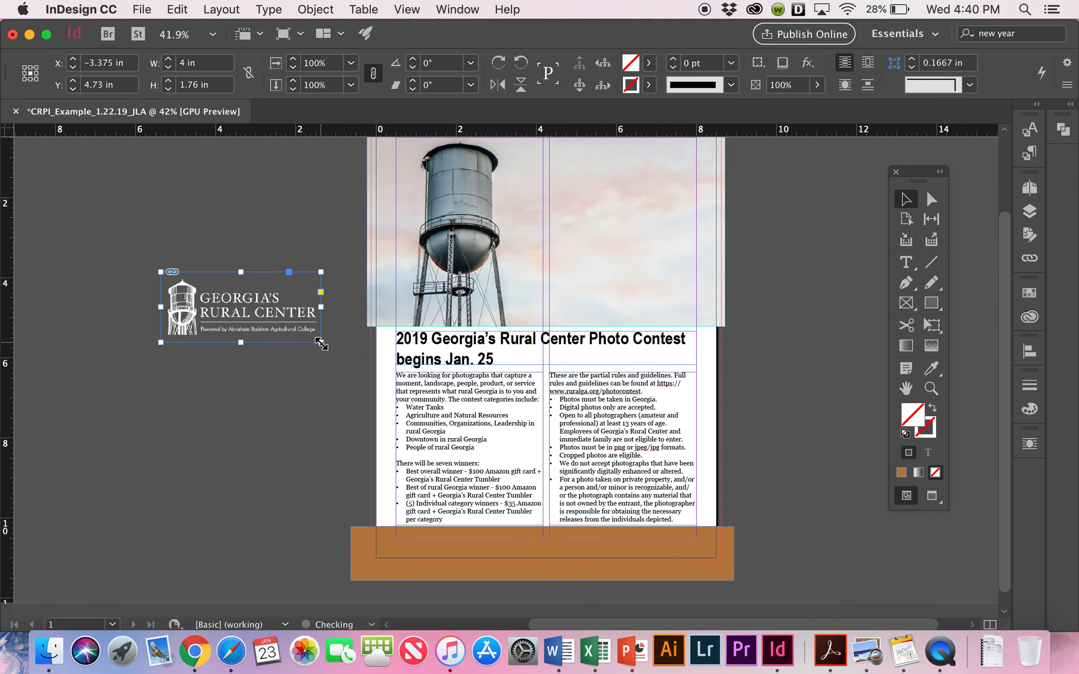
# - Shrink the logo to about 1.04 in wide and position it on the lower orange bar against the right margin, at Y about 10.49 in
pyautogui.moveTo(321, 344); pyautogui.dragTo(668, 546)
pyautogui.scroll(5, 669, 545)
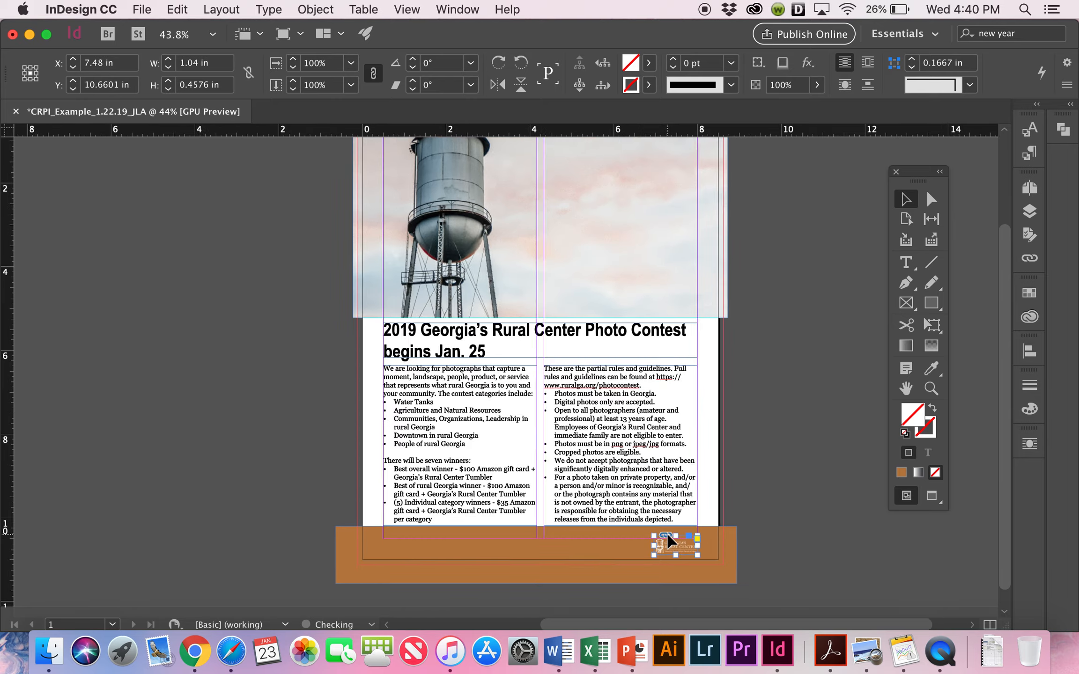
pyautogui.scroll(-10, 669, 542)
pyautogui.hscroll(5, 669, 542)
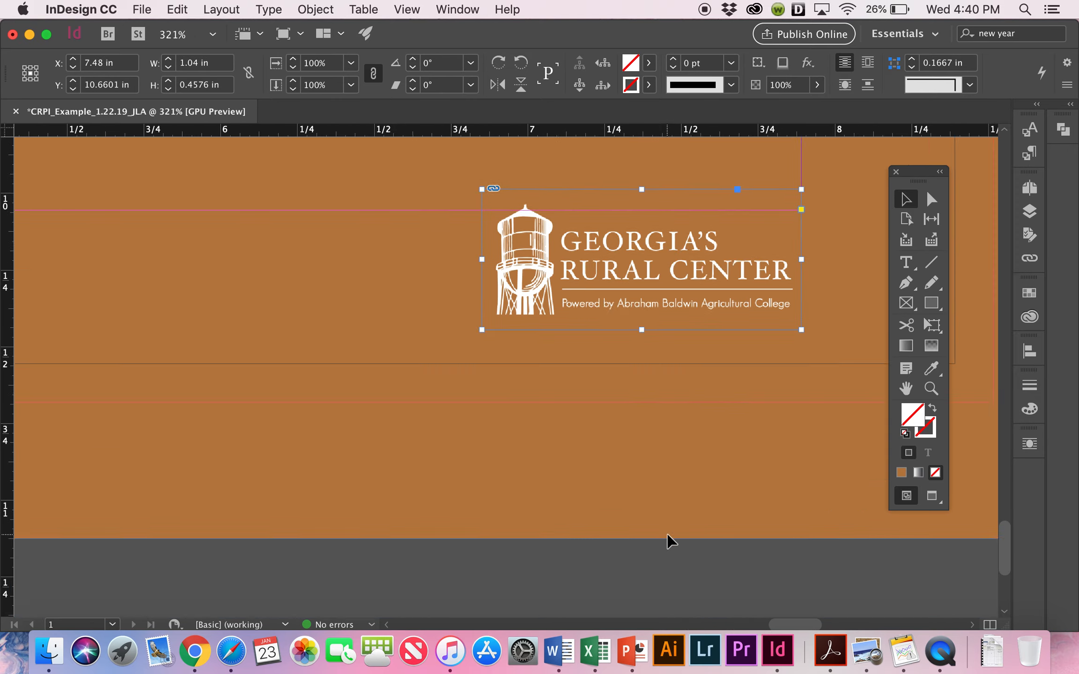
pyautogui.scroll(7, 669, 541)
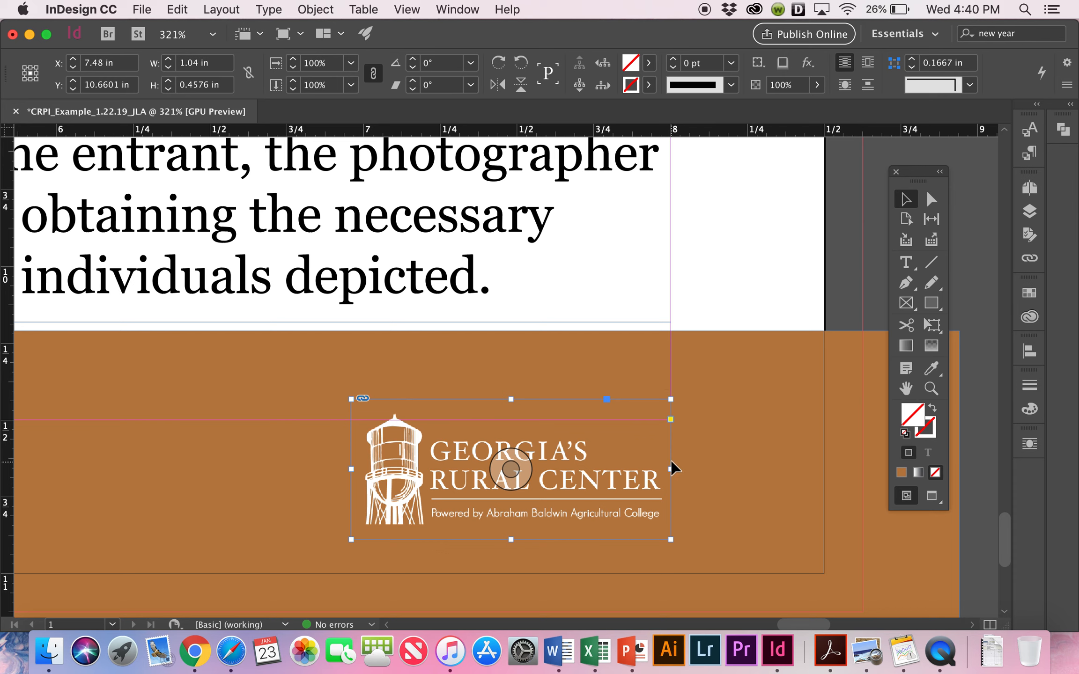
pyautogui.moveTo(619, 490); pyautogui.dragTo(617, 441)
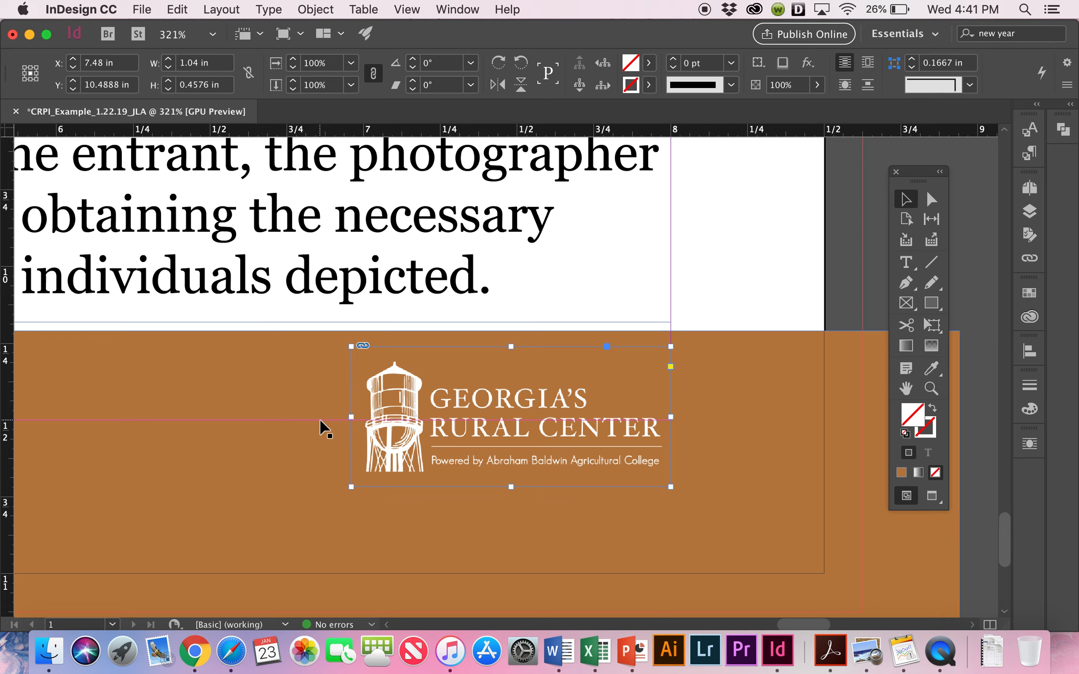
# - Deselect the logo, preview the whole flyer without guides and bleed, and return to the normal editing view
pyautogui.scroll(-5, 320, 427)
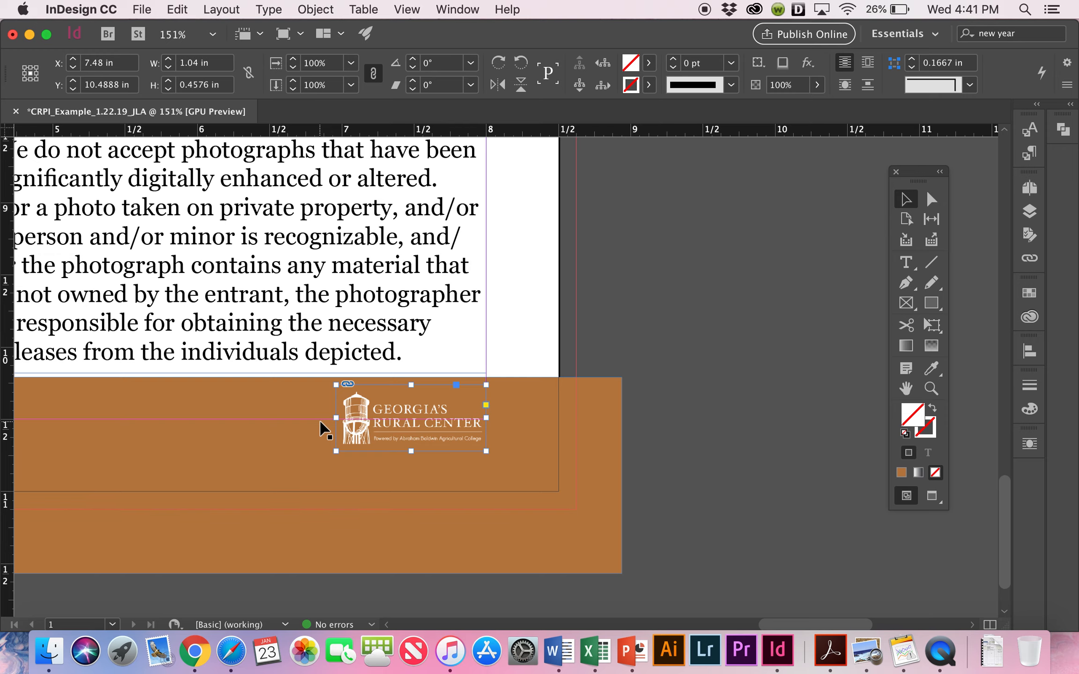
pyautogui.scroll(-6, 321, 422)
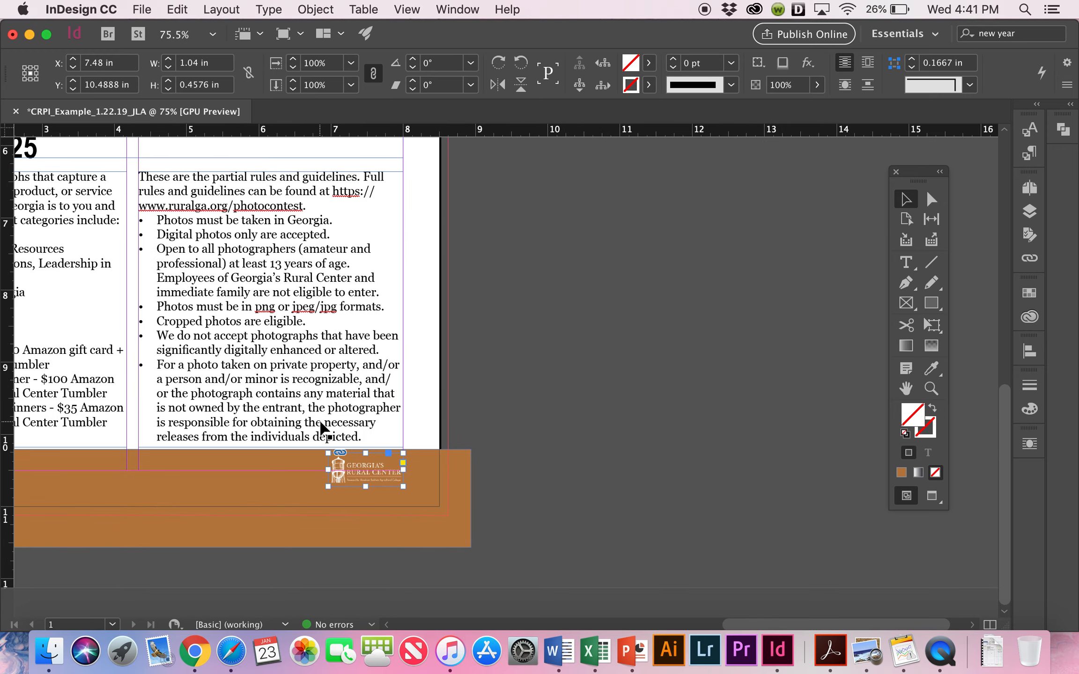
pyautogui.hscroll(-3, 320, 422)
pyautogui.scroll(1, 320, 422)
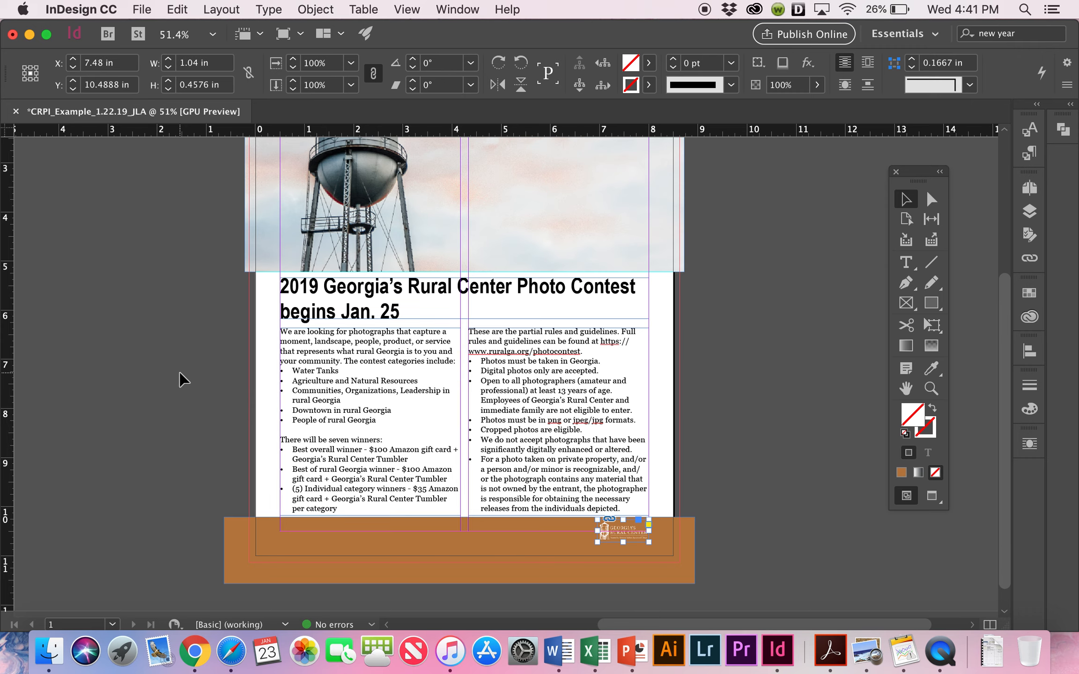
pyautogui.click(180, 373)
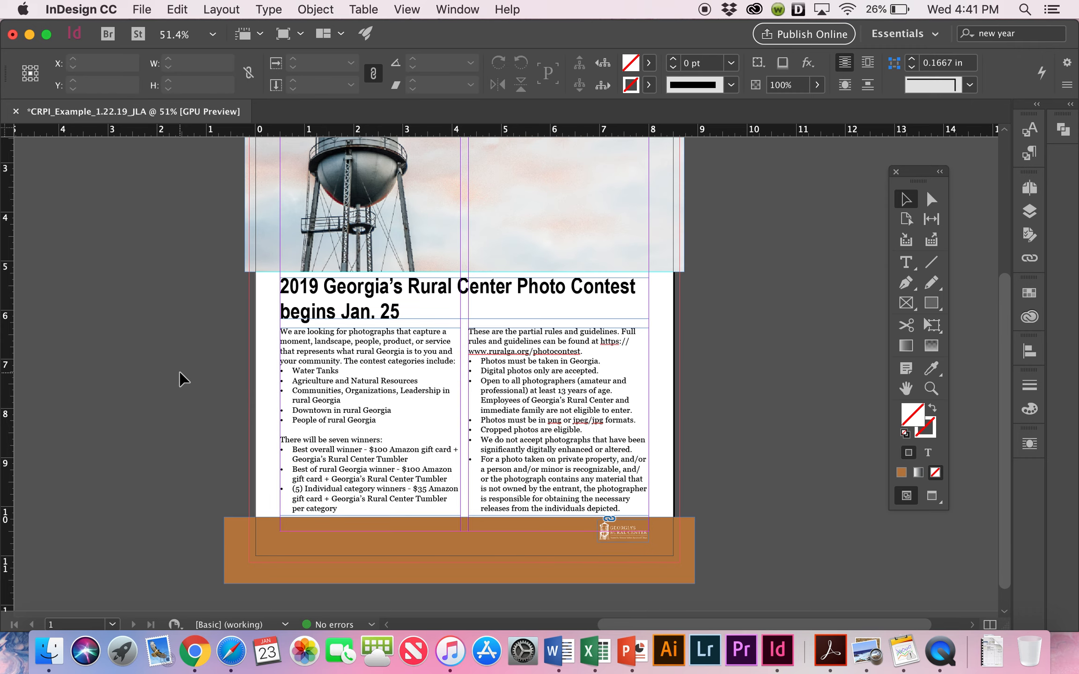
pyautogui.press('super+0')
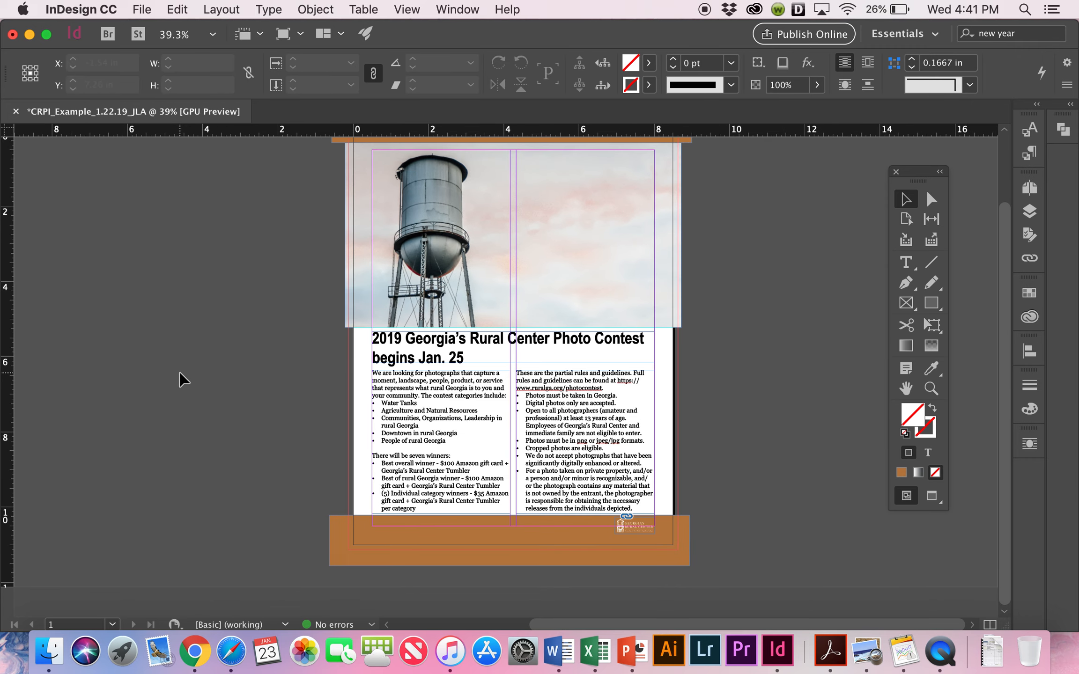
pyautogui.press('super+minus')
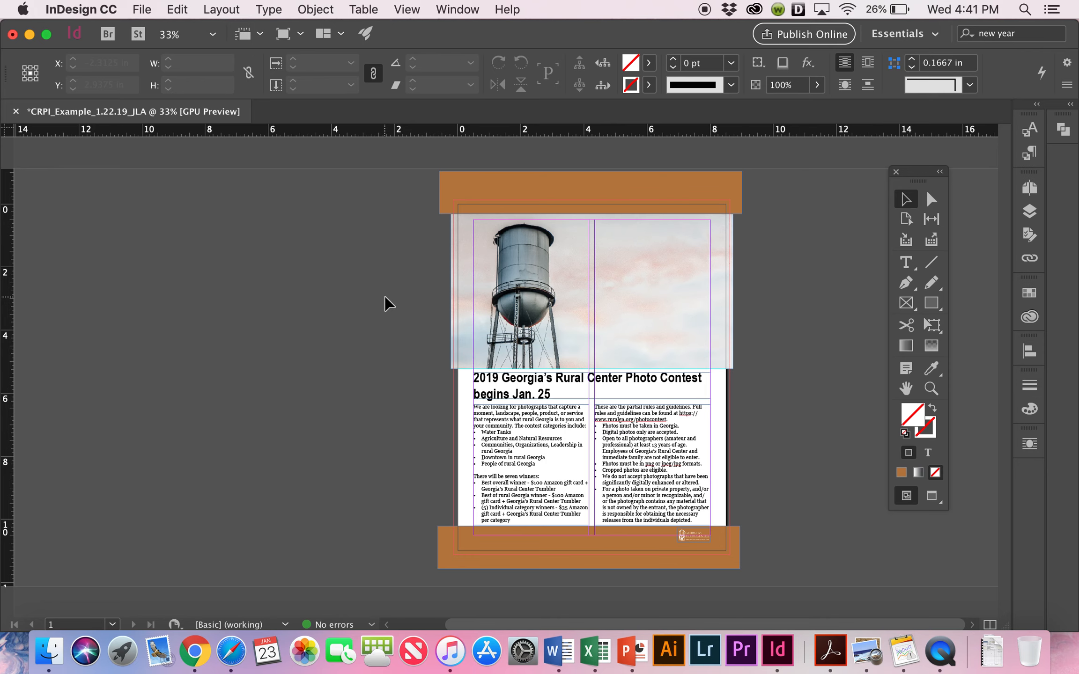
pyautogui.press('w')
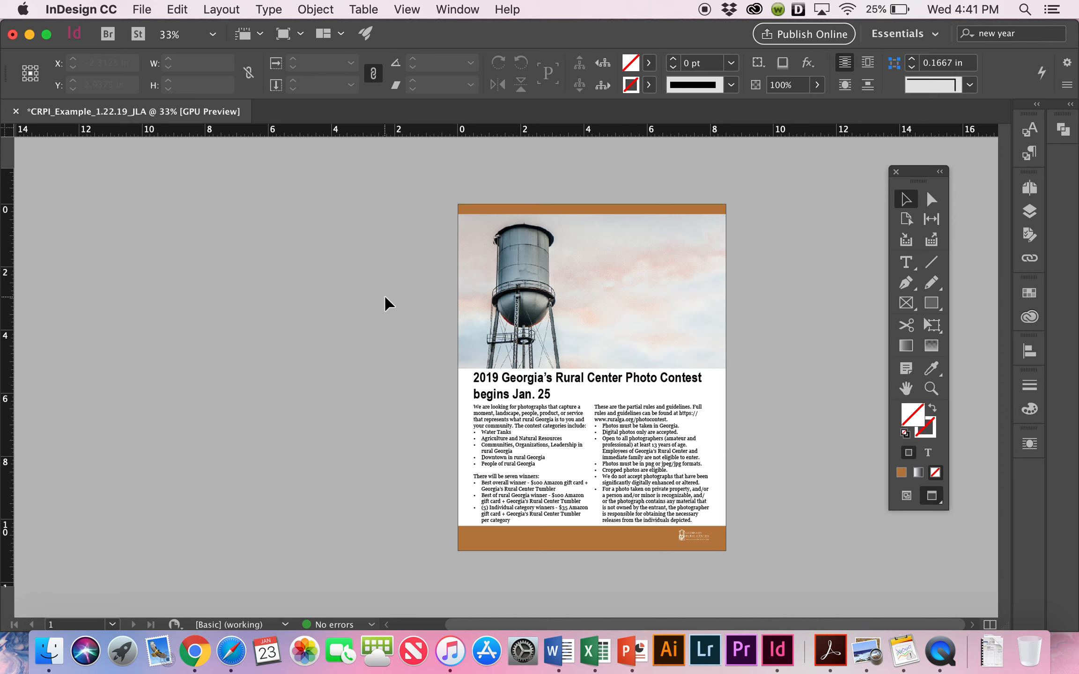
pyautogui.press('w')
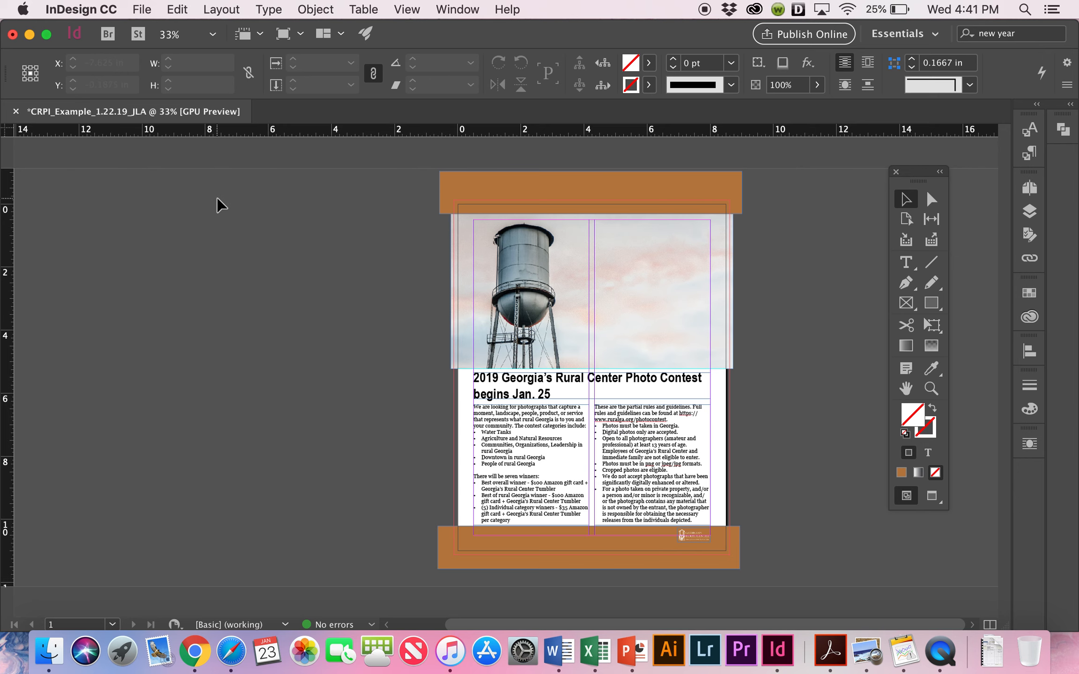
# - Save the document as CRPI_Example_1.22.19_JLA in the InDesign Mini-Workshop folder on the Desktop
pyautogui.click(139, 9)
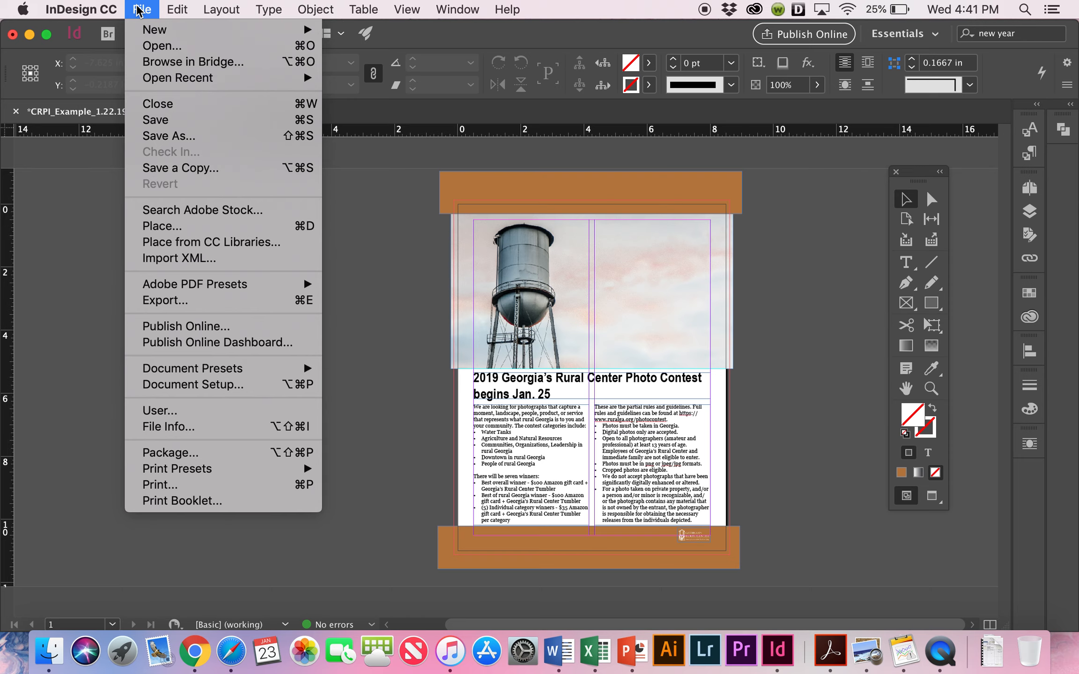
pyautogui.click(155, 120)
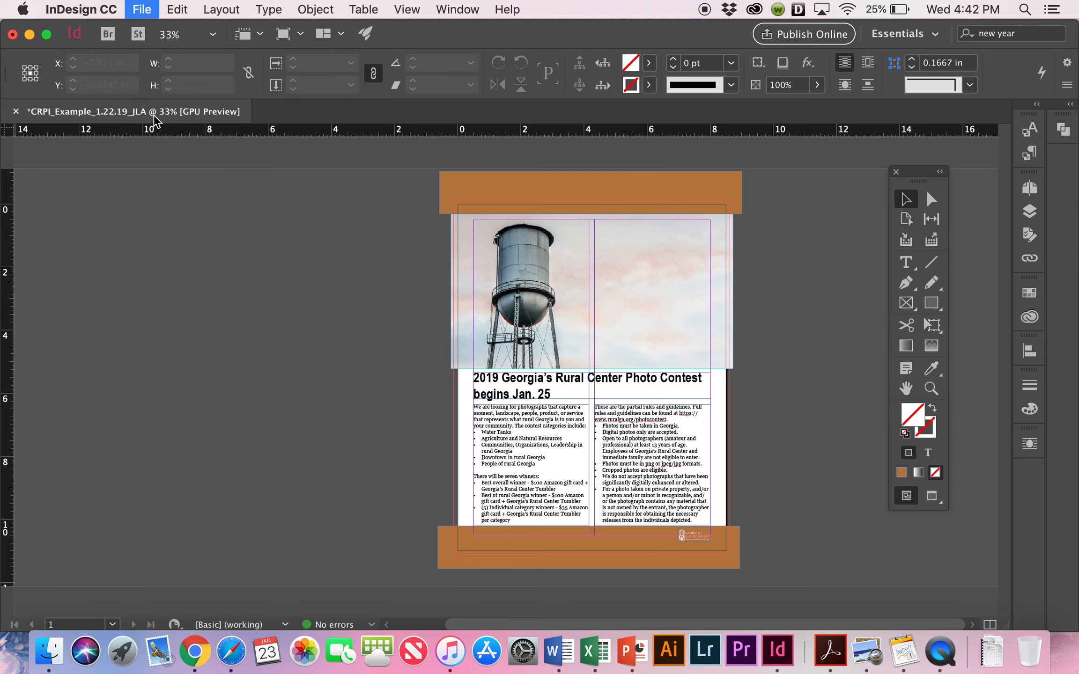
pyautogui.scroll(-10, 477, 252)
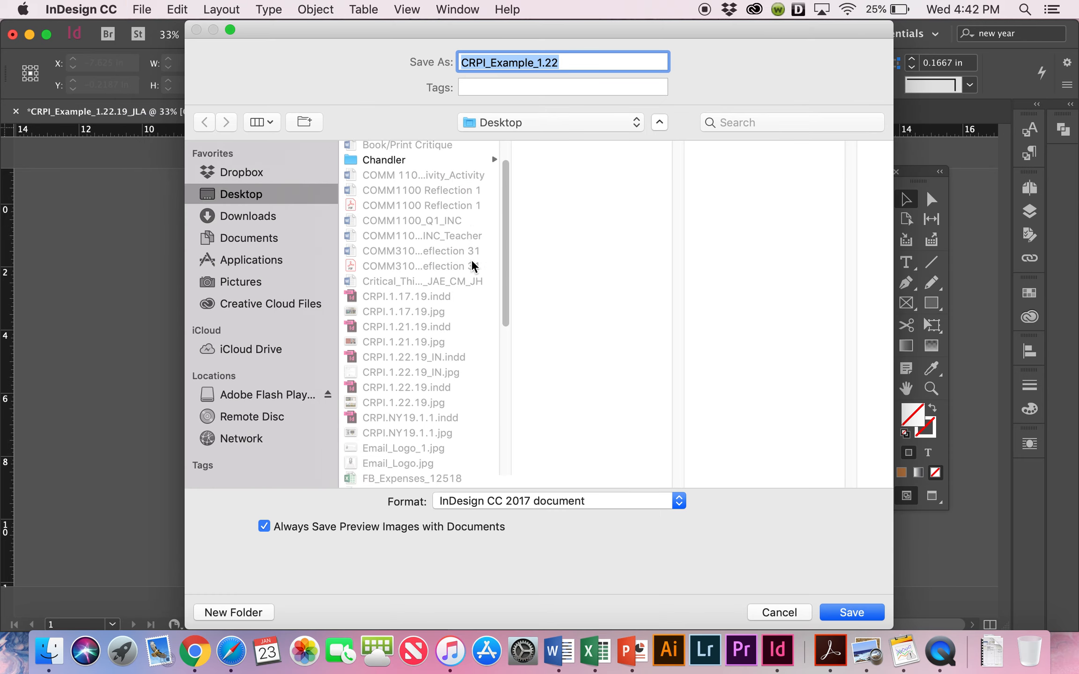
pyautogui.click(481, 402)
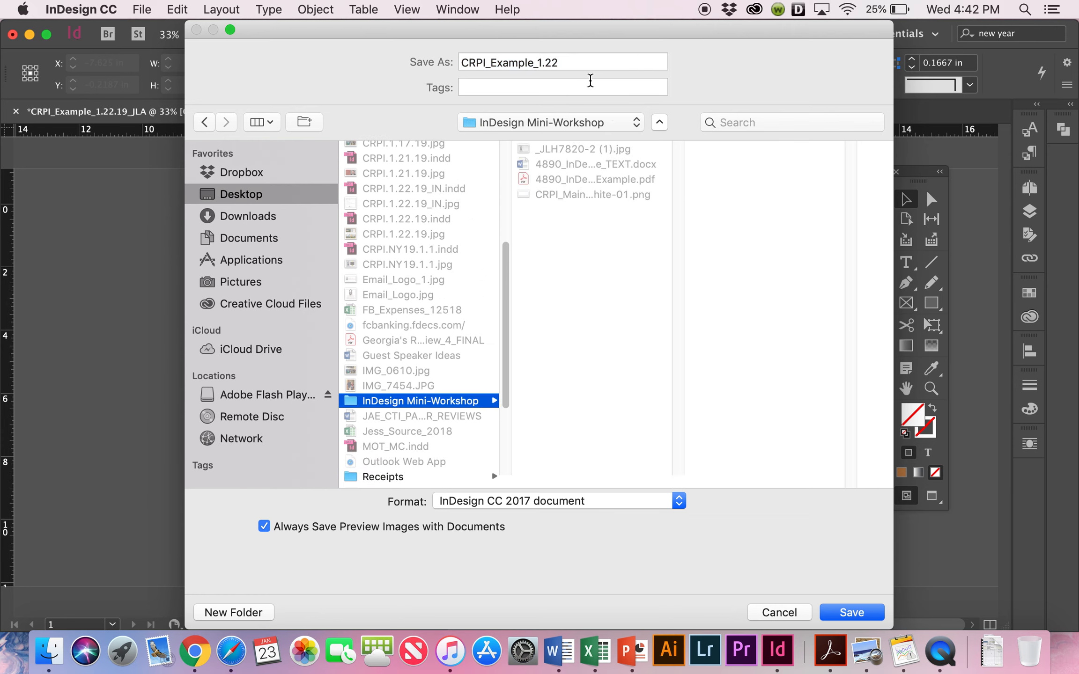
pyautogui.click(583, 63)
pyautogui.write('.')
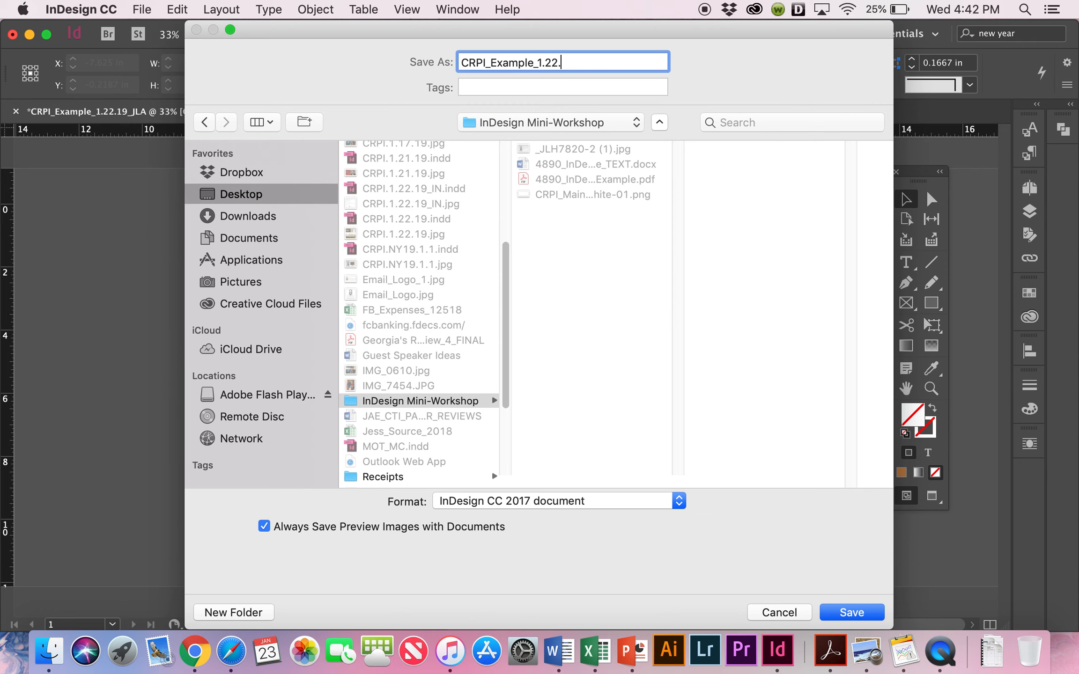
pyautogui.write('19_JLA')
pyautogui.click(832, 614)
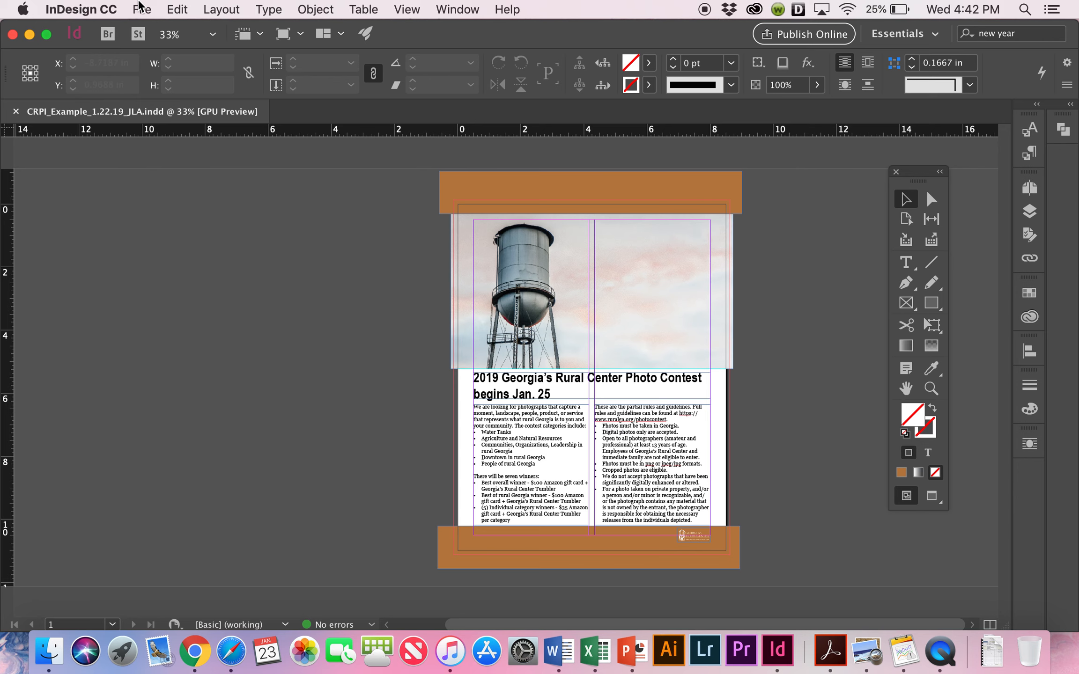
# - Export the flyer to the InDesign Mini-Workshop folder in Adobe PDF (Print) format, keeping the offered file name and export options
pyautogui.click(142, 9)
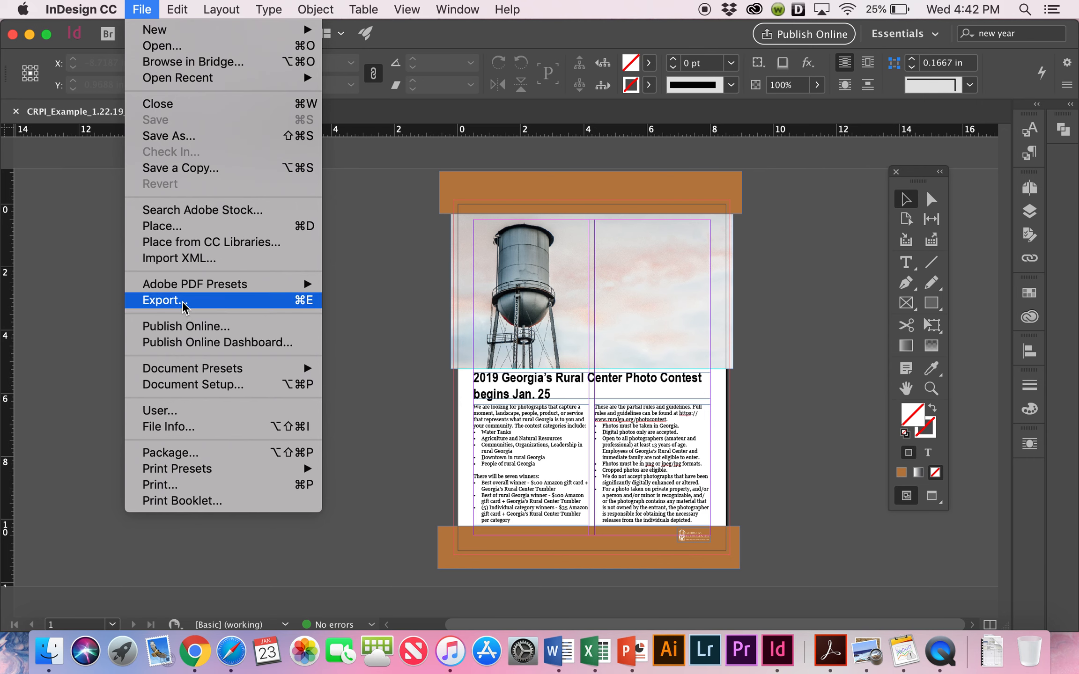
pyautogui.click(276, 306)
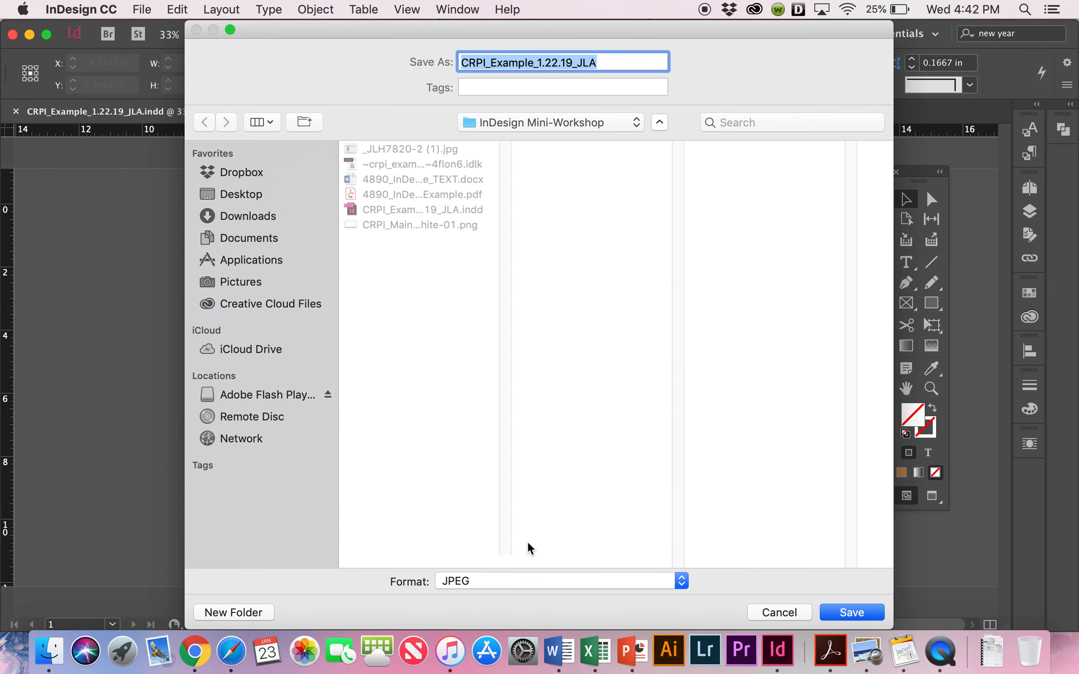
pyautogui.click(556, 582)
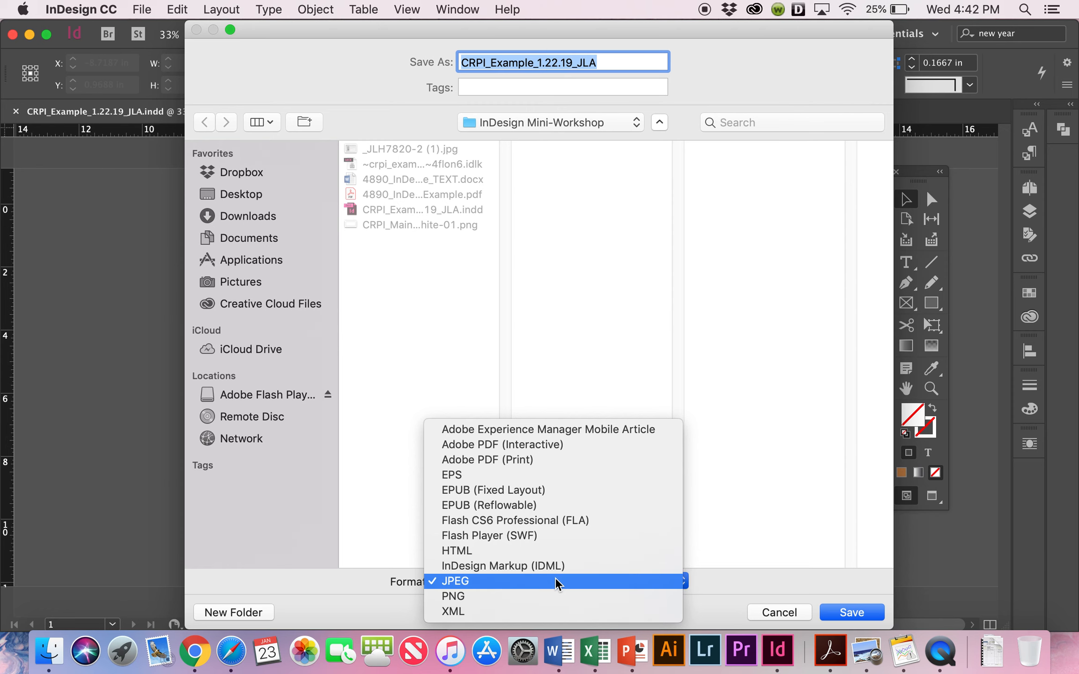
pyautogui.click(535, 460)
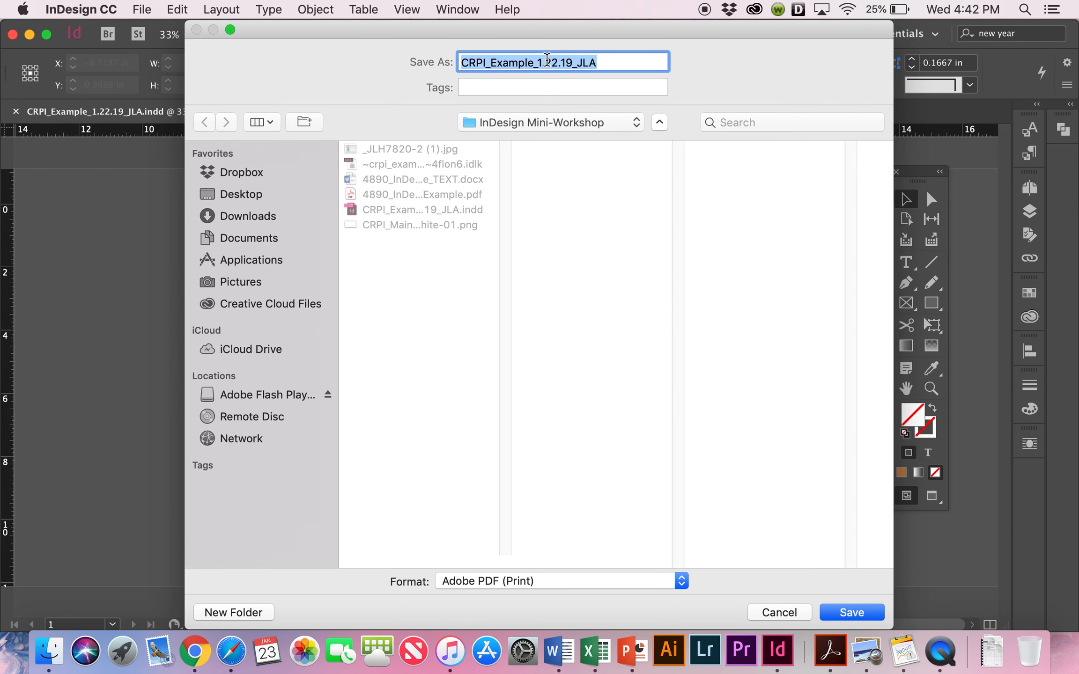
pyautogui.click(841, 615)
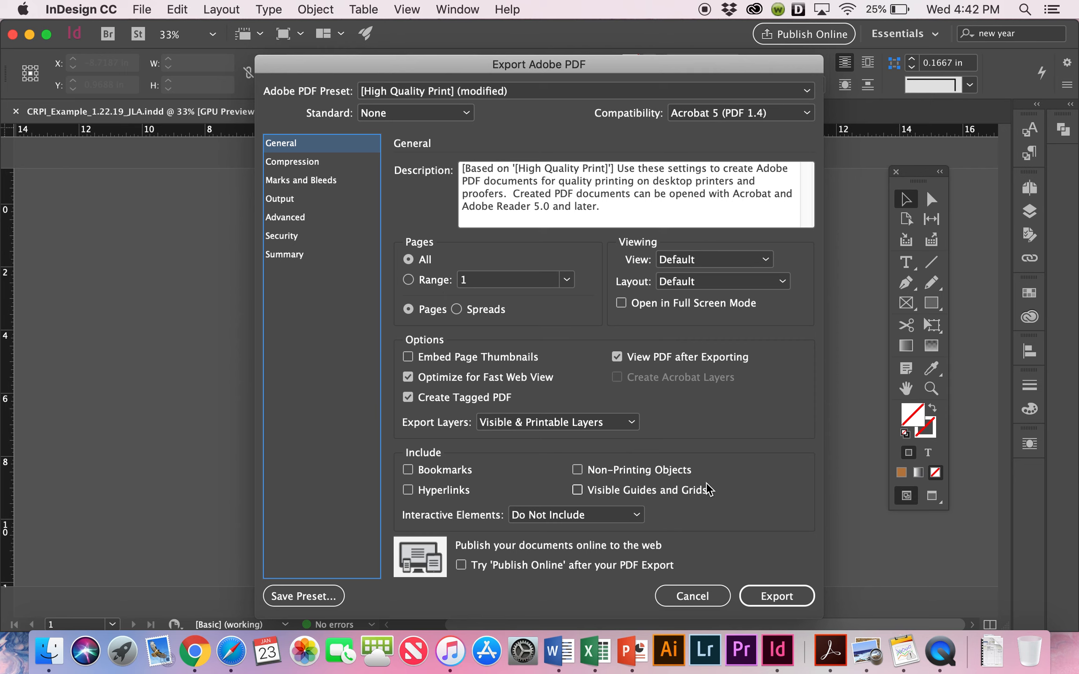
pyautogui.click(768, 597)
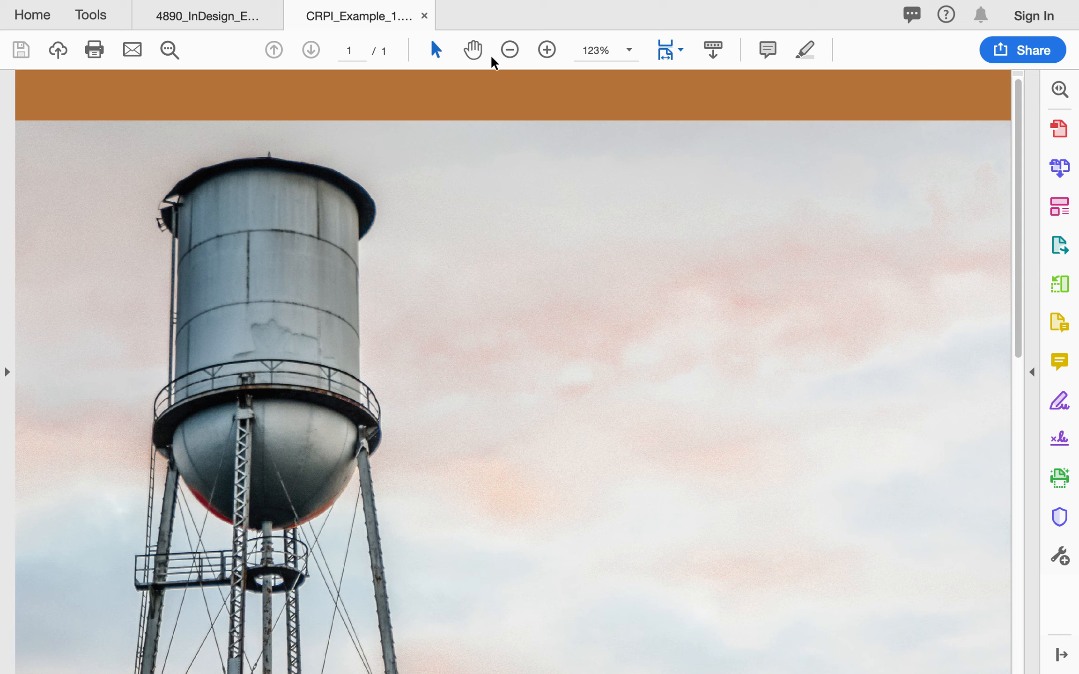
# - Fit the exported PDF to one full page in Acrobat and compare it with the 4890_InDesign example PDF
pyautogui.click(654, 55)
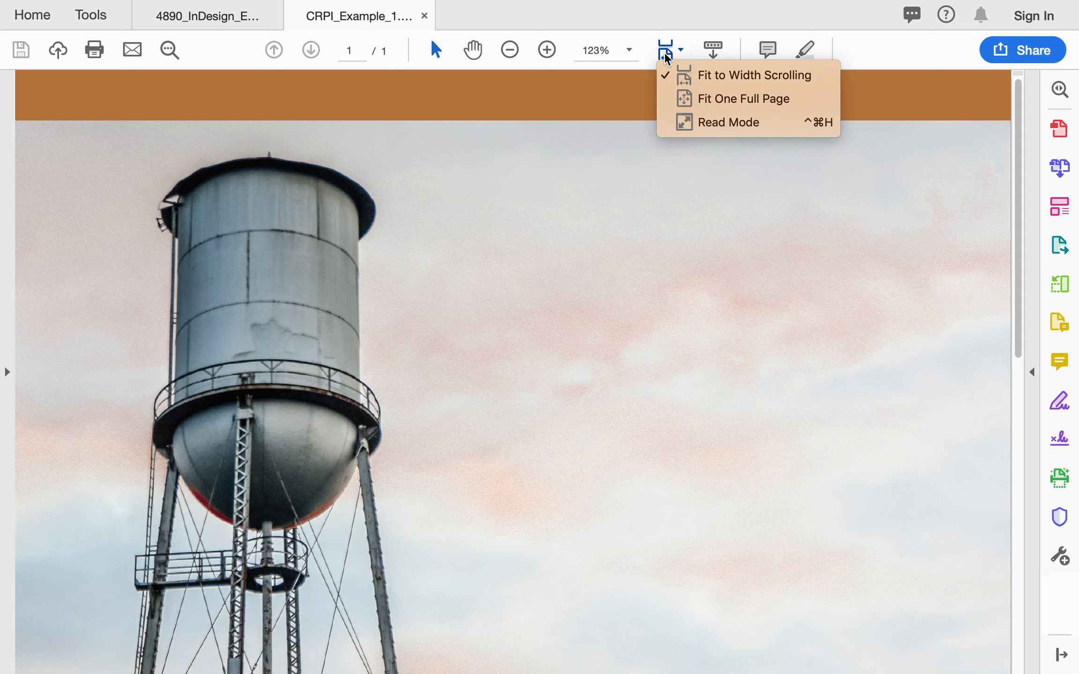
pyautogui.click(679, 104)
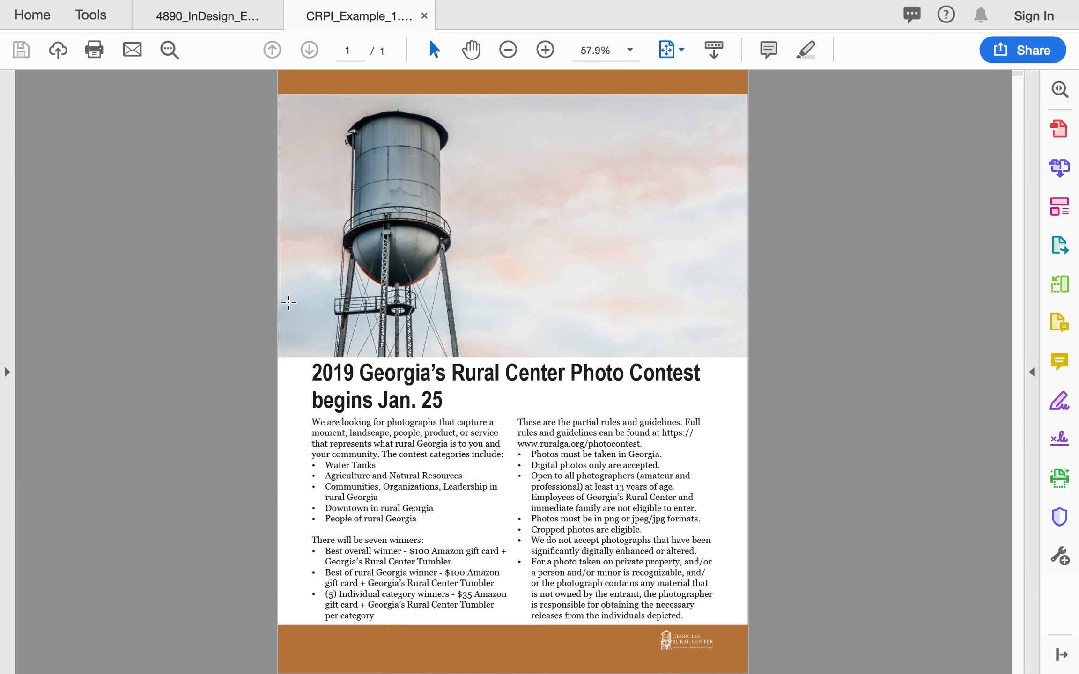
pyautogui.click(220, 16)
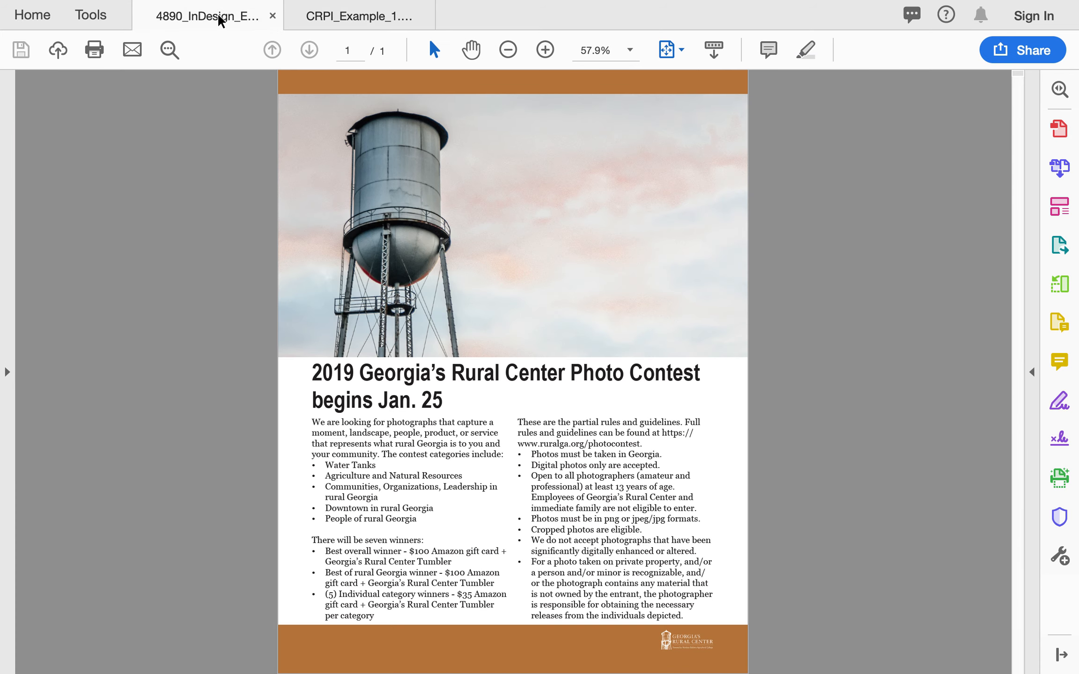
pyautogui.click(354, 19)
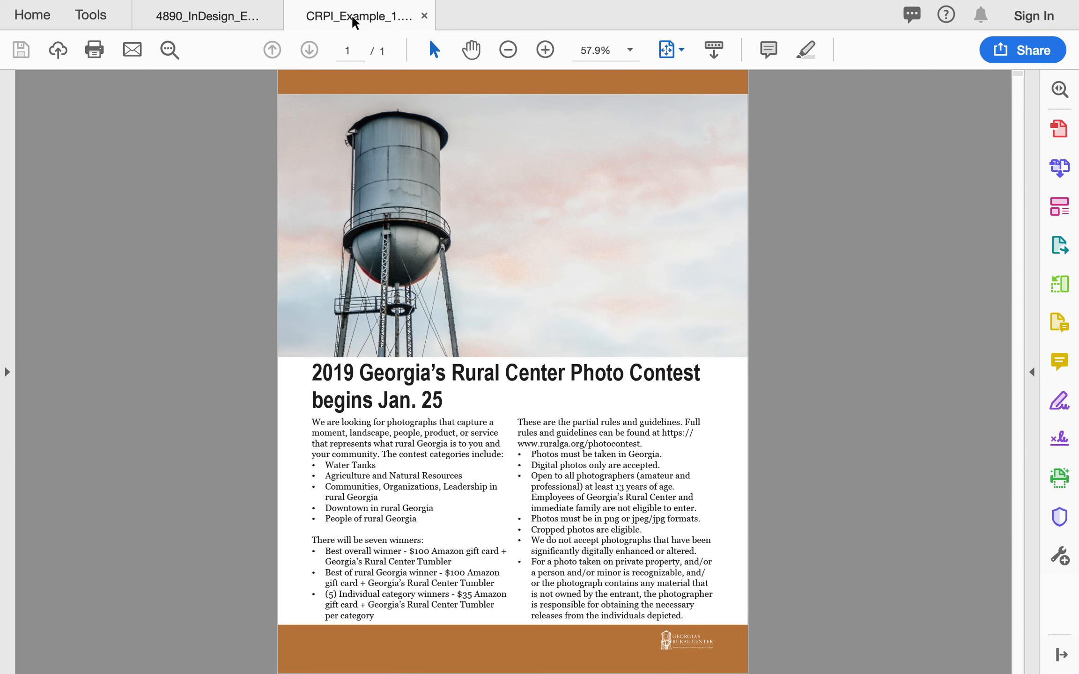
pyautogui.click(224, 19)
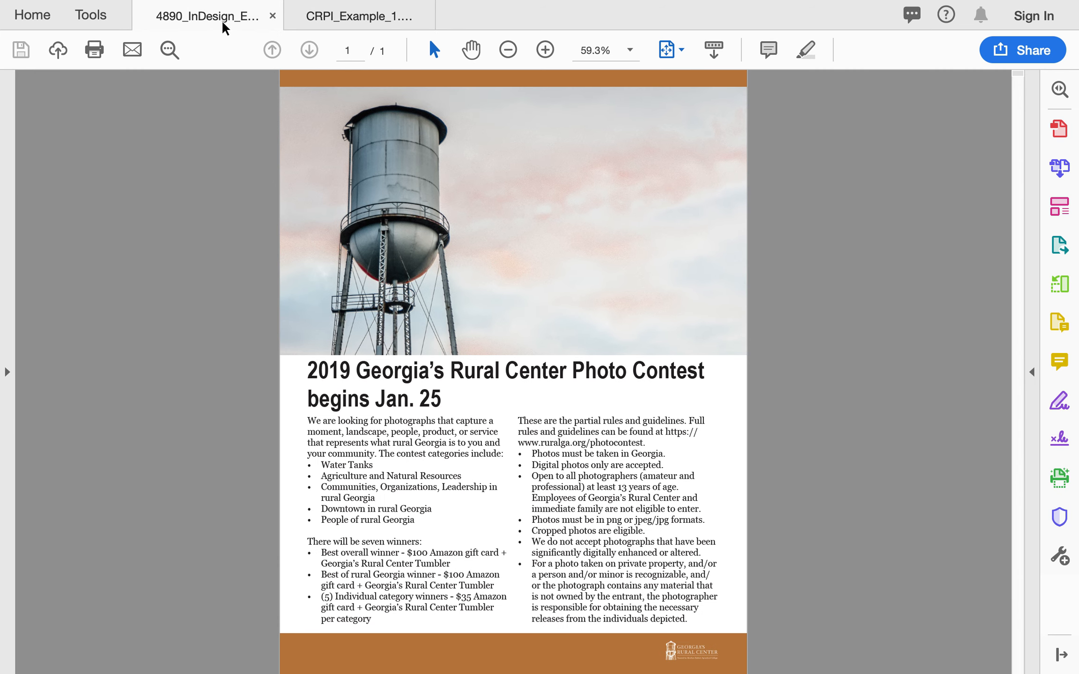
pyautogui.click(289, 11)
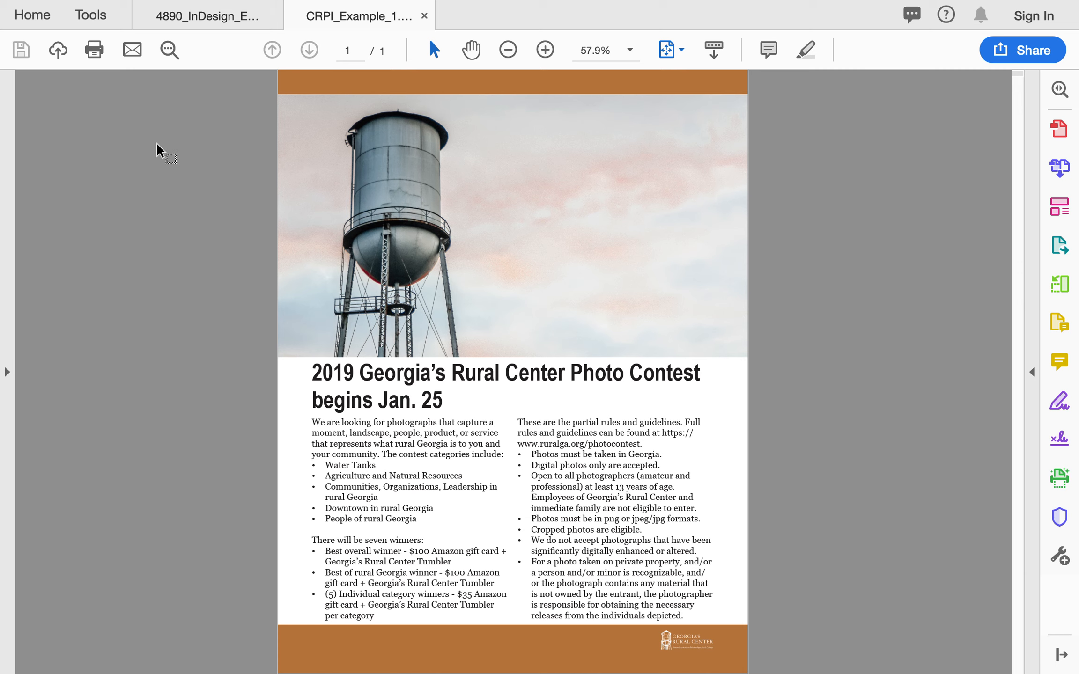
pyautogui.moveTo(82, 5)
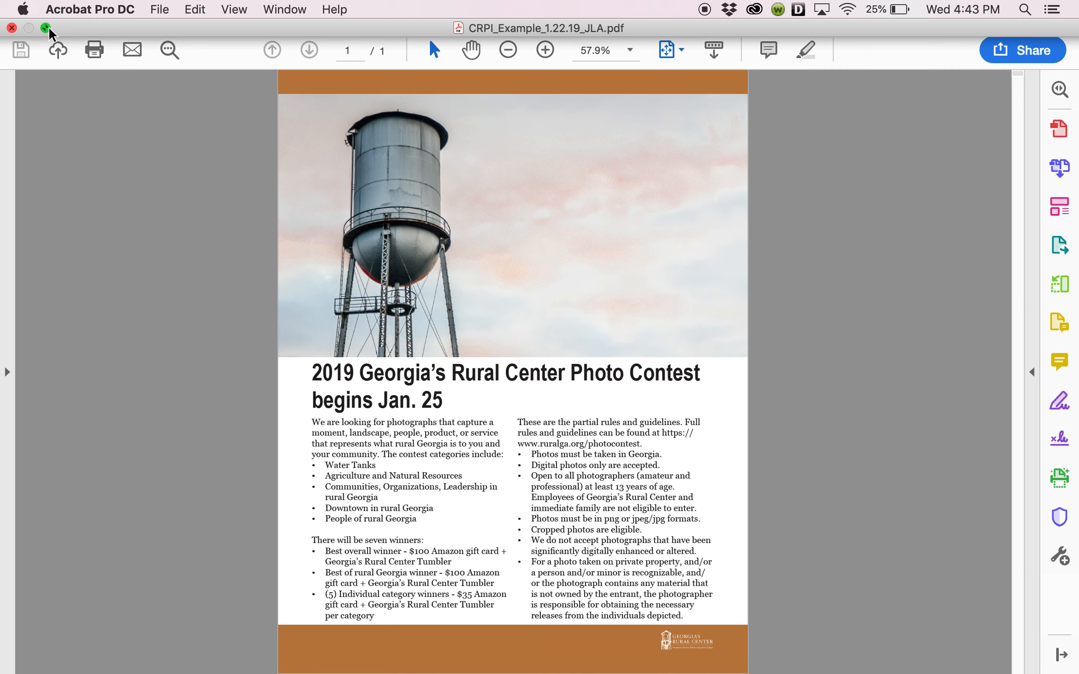